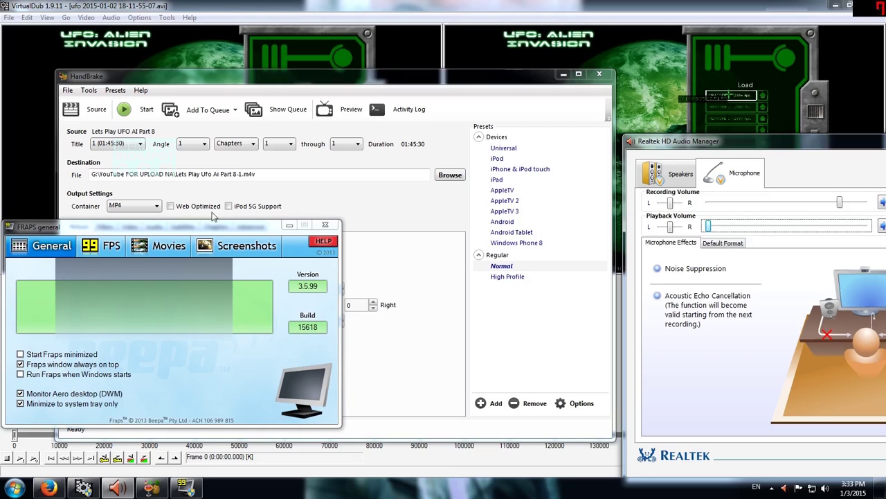
Switch to Firefox, view the YouTube video "Highest Quality Best Compression Virtual Dub Settings x264", and minimize the Fraps window covering it
{"action": "mouse_move", "coordinate": [58, 489]}
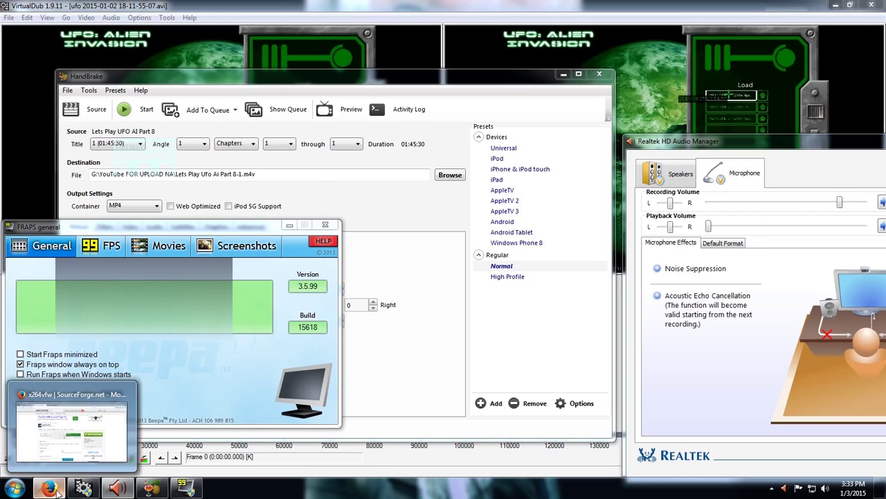
{"action": "left_click", "coordinate": [58, 491]}
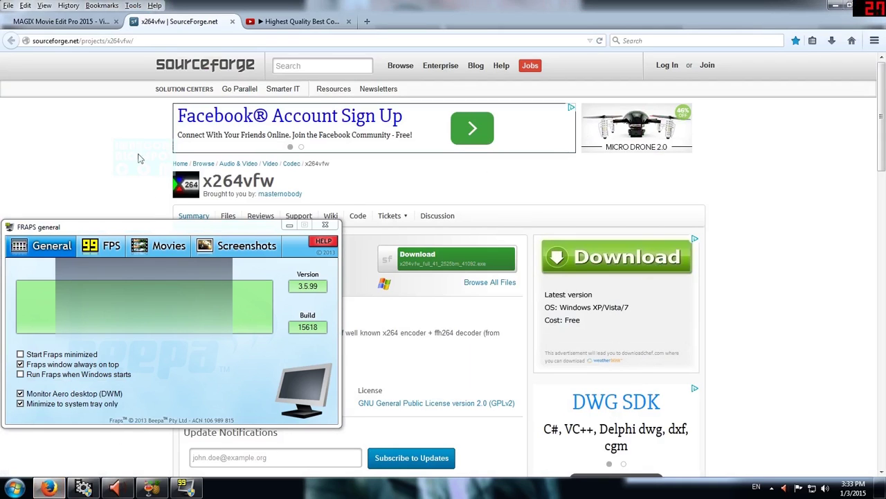
{"action": "left_click", "coordinate": [298, 21]}
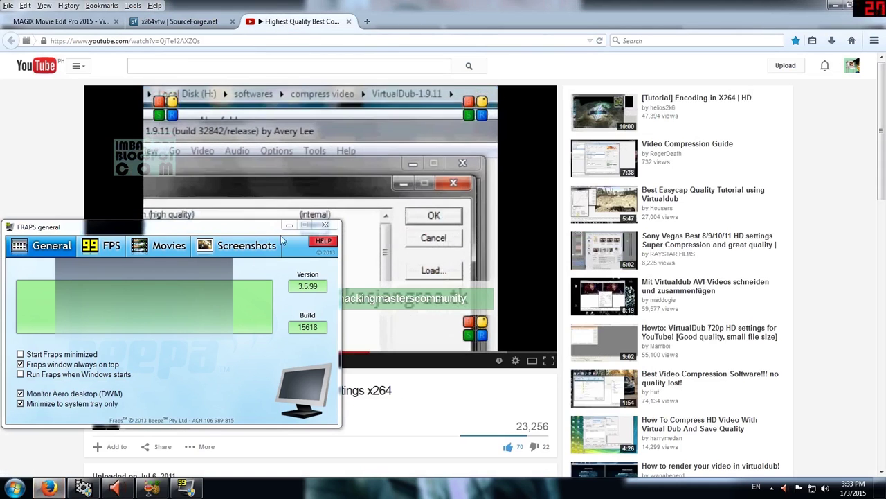
{"action": "left_click", "coordinate": [288, 227]}
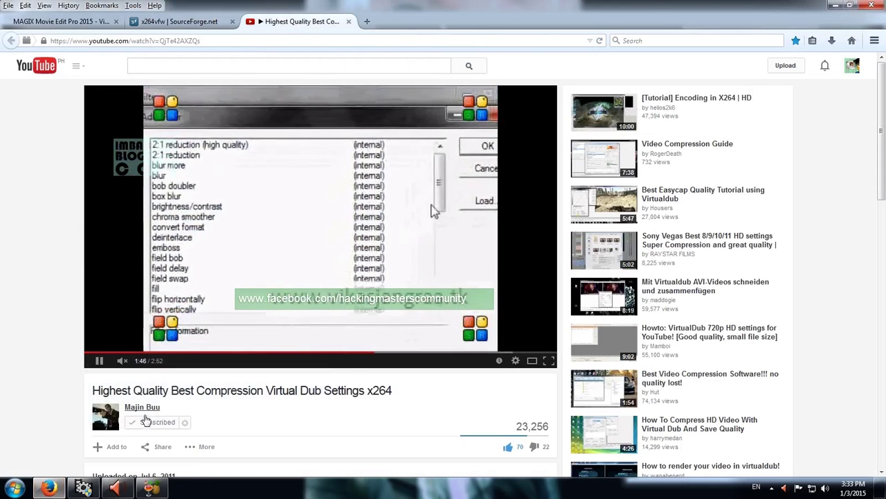
{"action": "left_click", "coordinate": [151, 411]}
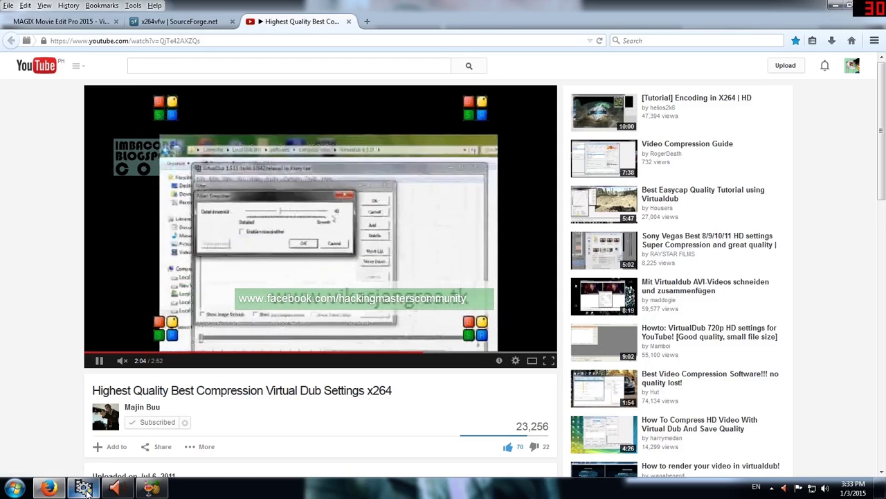
Switch to Realtek HD Audio Manager, examine the microphone's recording and playback volume settings, and minimize it
{"action": "left_click", "coordinate": [87, 492]}
{"action": "left_click", "coordinate": [151, 488]}
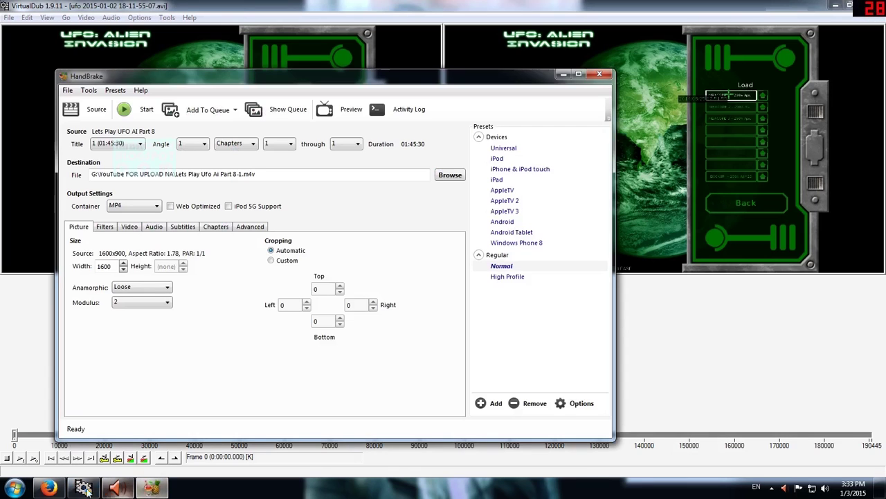
{"action": "left_click", "coordinate": [772, 487]}
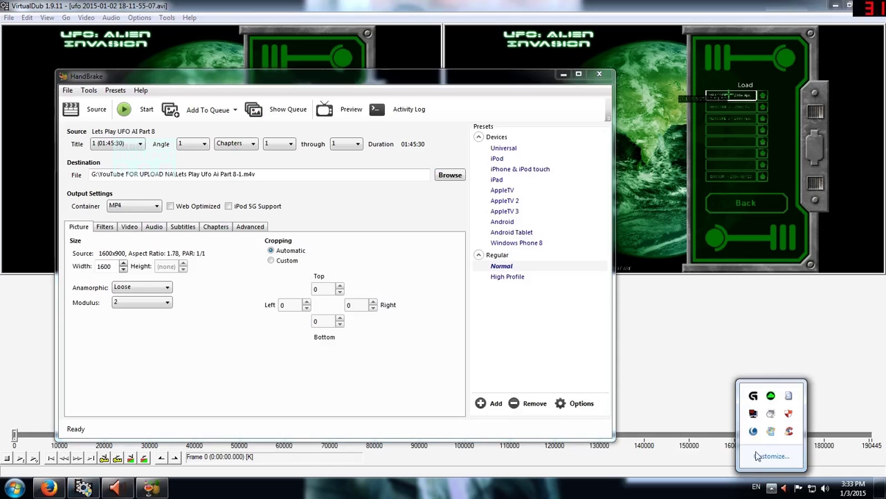
{"action": "left_click", "coordinate": [116, 488]}
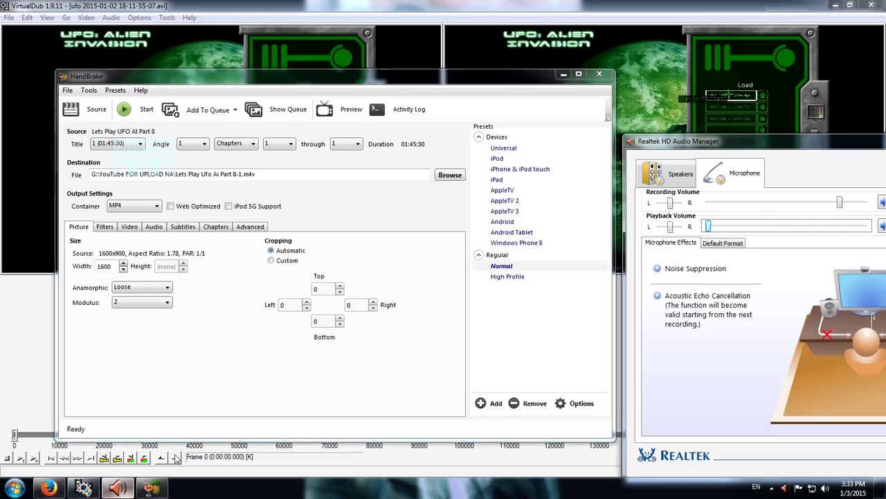
{"action": "left_click_drag", "start_coordinate": [709, 142], "coordinate": [438, 67]}
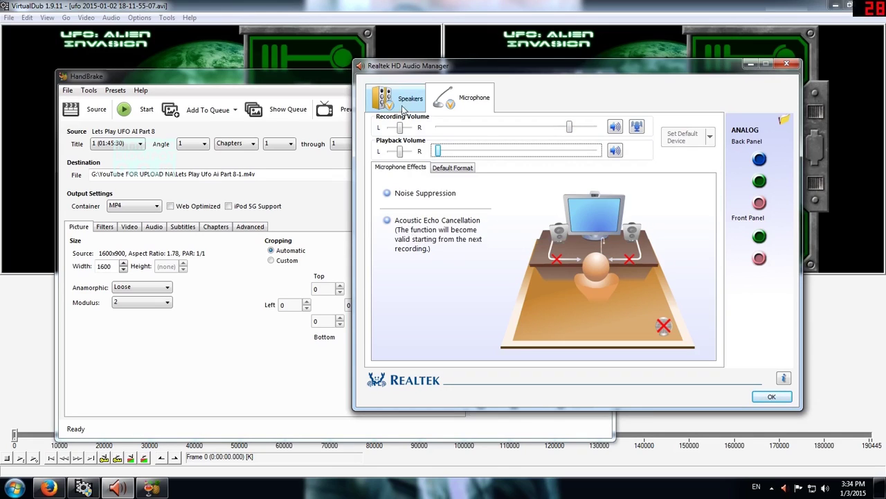
{"action": "left_click", "coordinate": [750, 65]}
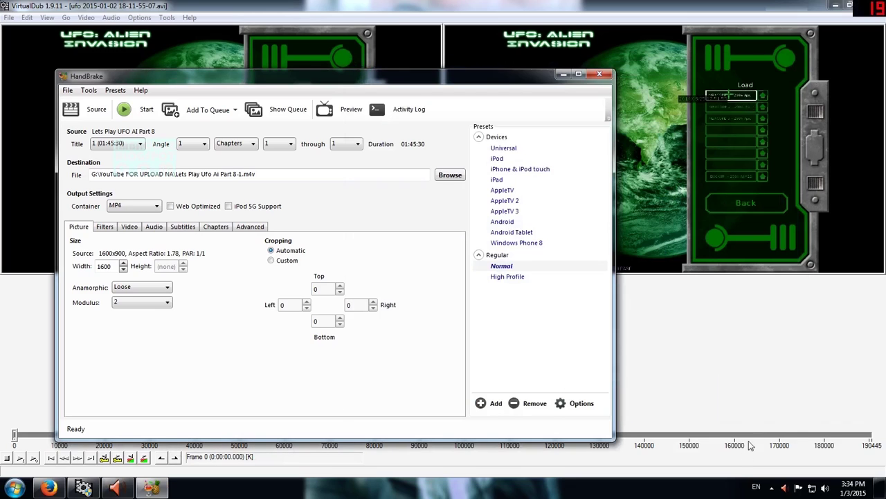
Restore Fraps and review its FPS, Movies and Screenshots settings, focusing on the video capture and sound capture options
{"action": "left_click", "coordinate": [772, 489]}
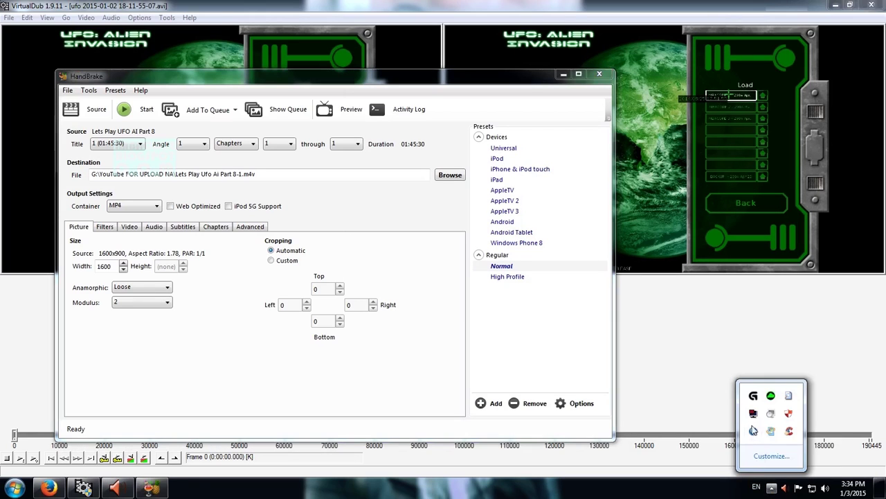
{"action": "left_click", "coordinate": [753, 415]}
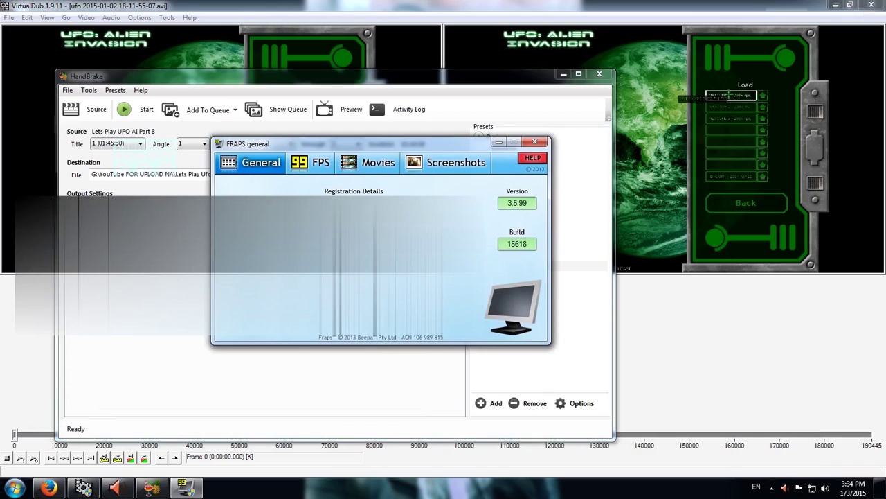
{"action": "left_click", "coordinate": [312, 163]}
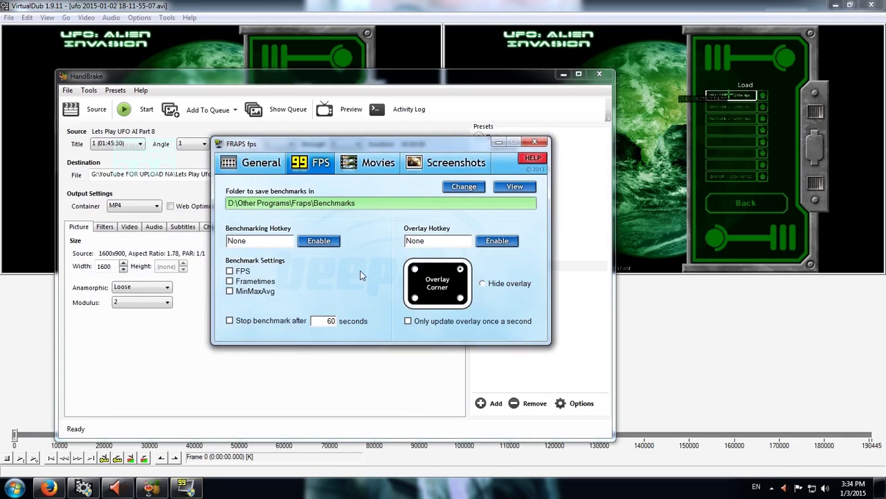
{"action": "left_click", "coordinate": [369, 171]}
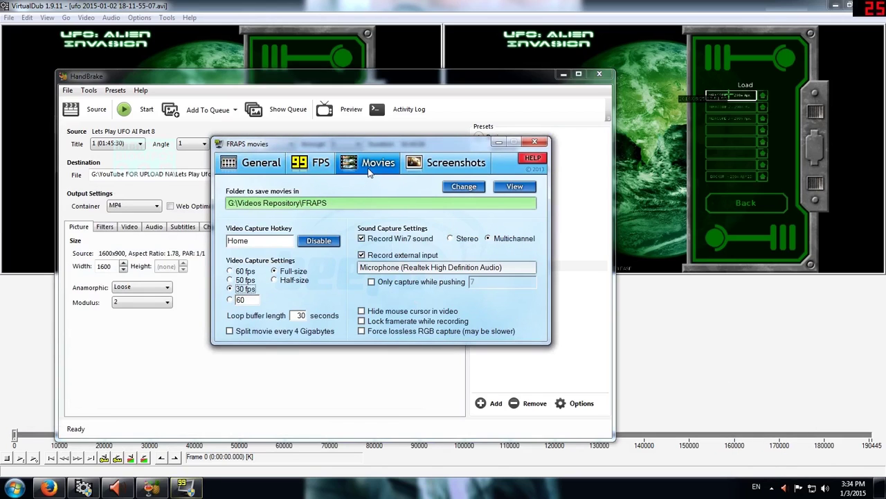
{"action": "left_click", "coordinate": [442, 169]}
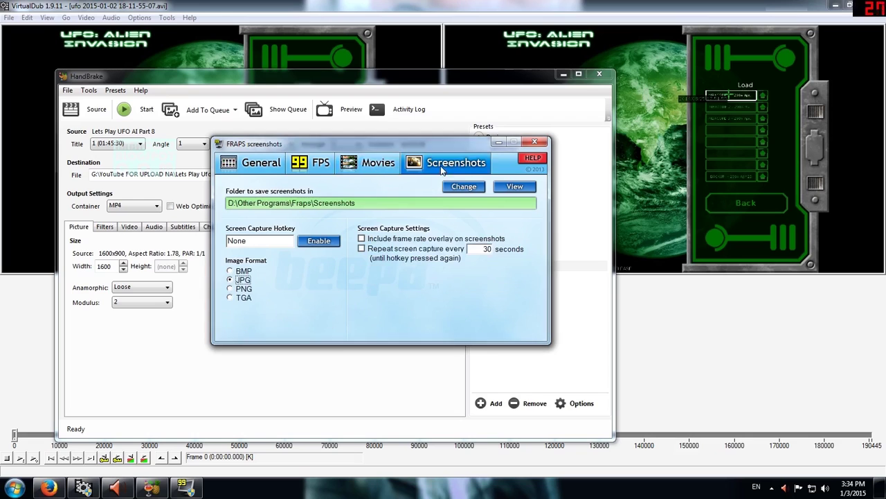
{"action": "left_click", "coordinate": [374, 170]}
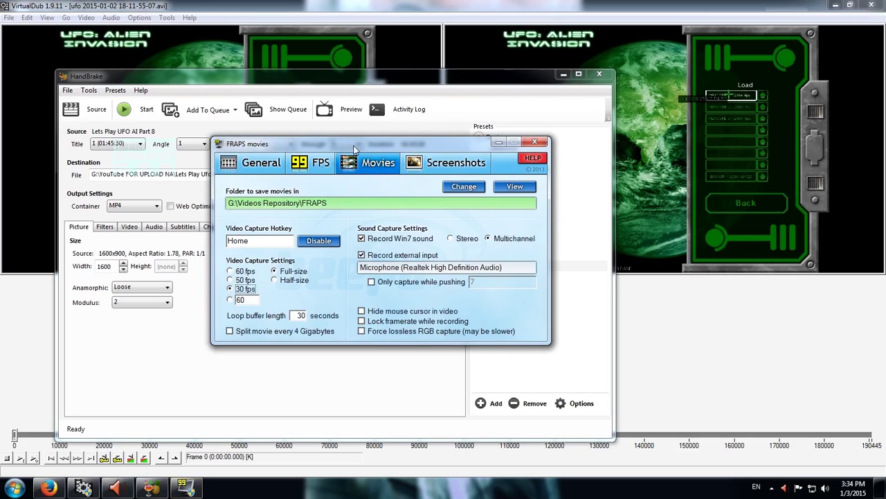
{"action": "left_click_drag", "start_coordinate": [355, 148], "coordinate": [168, 202]}
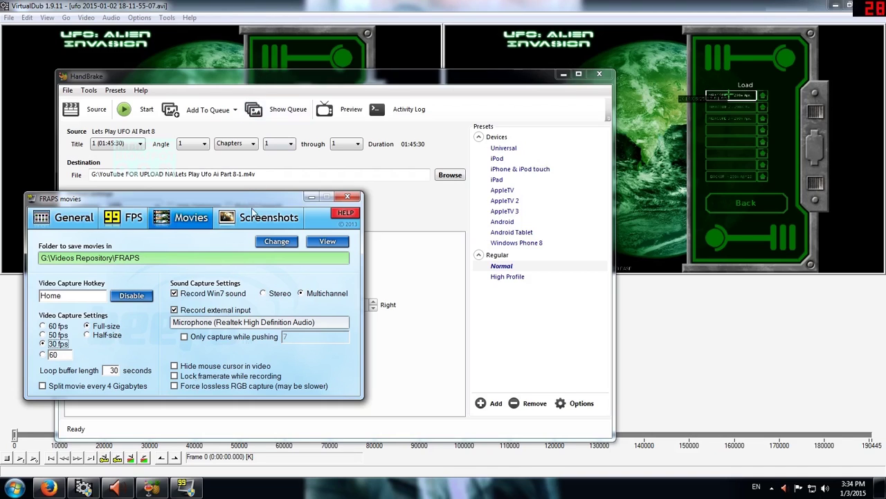
{"action": "left_click_drag", "start_coordinate": [264, 202], "coordinate": [354, 194]}
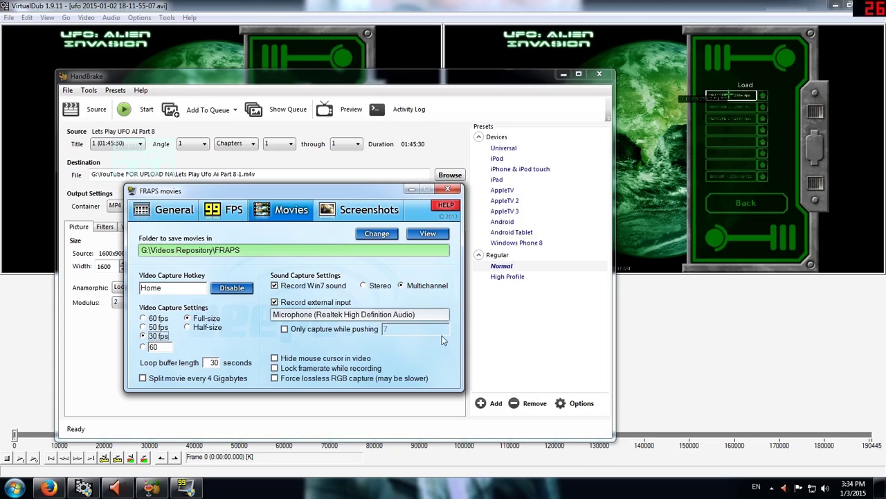
Open the Windows Volume Mixer to examine the application volume levels, and return to VirtualDub with Fraps minimized
{"action": "left_click", "coordinate": [823, 489]}
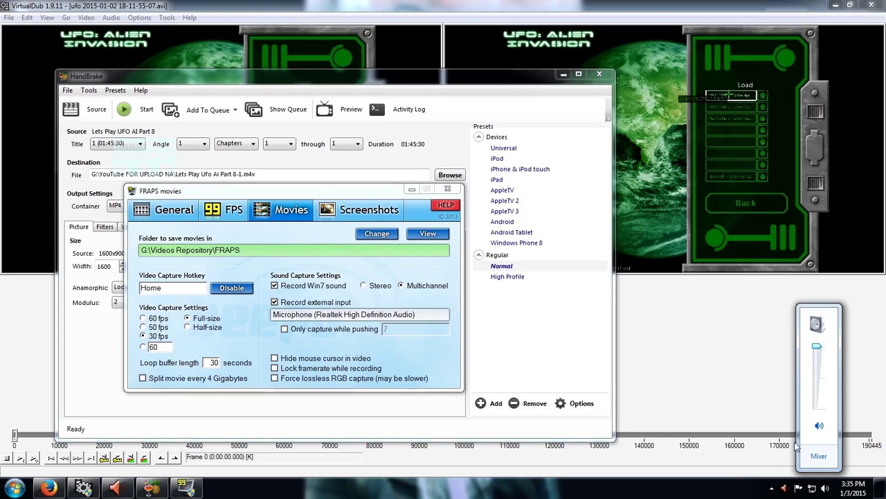
{"action": "left_click", "coordinate": [818, 456]}
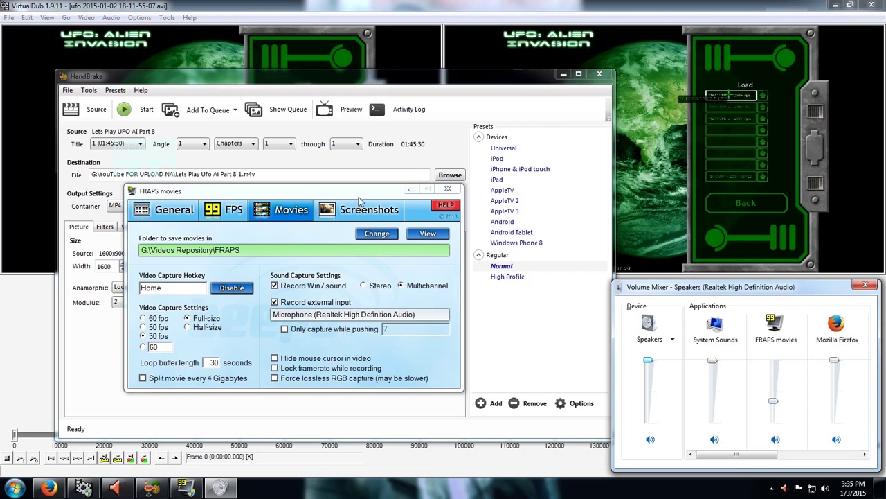
{"action": "left_click", "coordinate": [353, 14]}
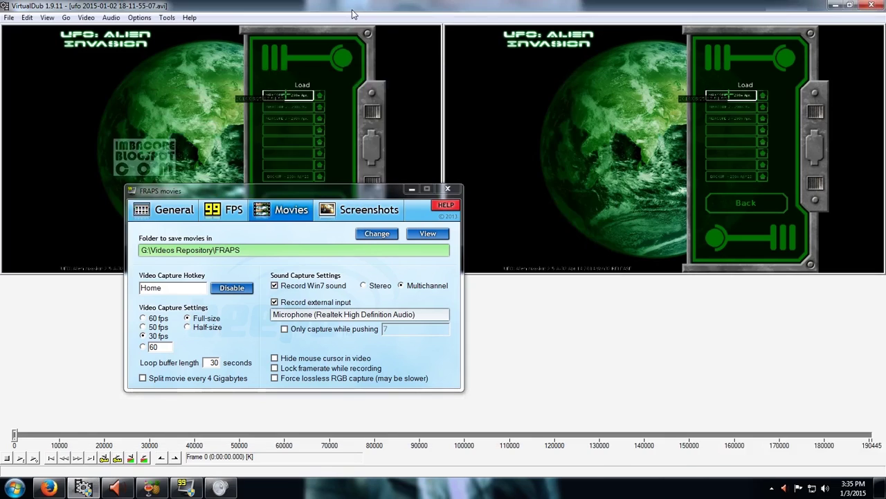
{"action": "left_click", "coordinate": [410, 189]}
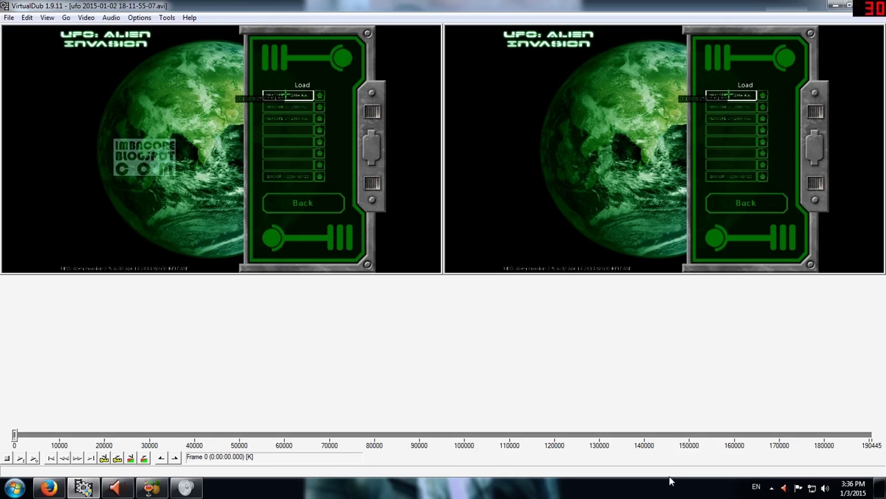
Restore Fraps to check the folder where movies are saved, and return to VirtualDub with Fraps minimized
{"action": "left_click", "coordinate": [771, 488]}
{"action": "left_click", "coordinate": [753, 414]}
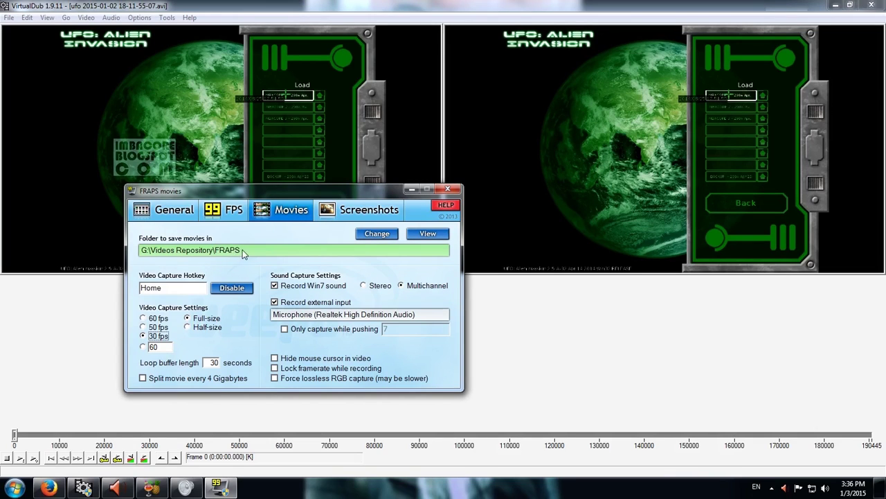
{"action": "left_click", "coordinate": [266, 18]}
{"action": "left_click", "coordinate": [8, 18]}
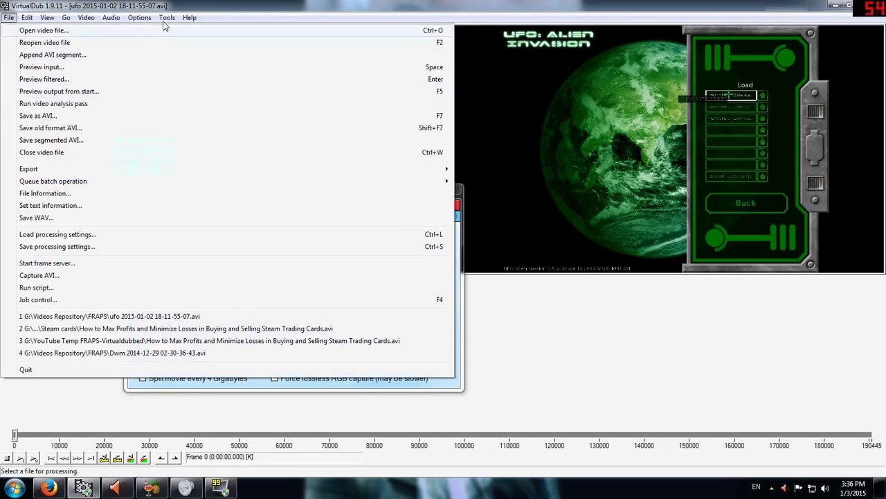
{"action": "mouse_move", "coordinate": [189, 18]}
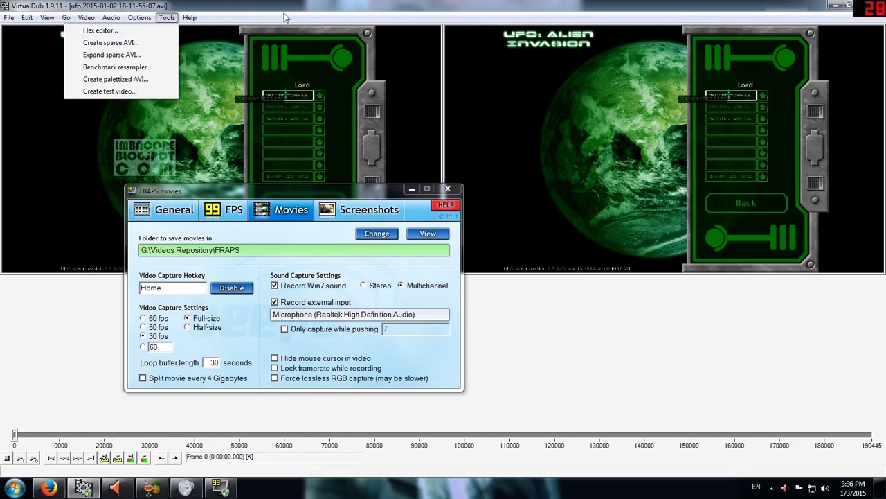
{"action": "left_click", "coordinate": [256, 15]}
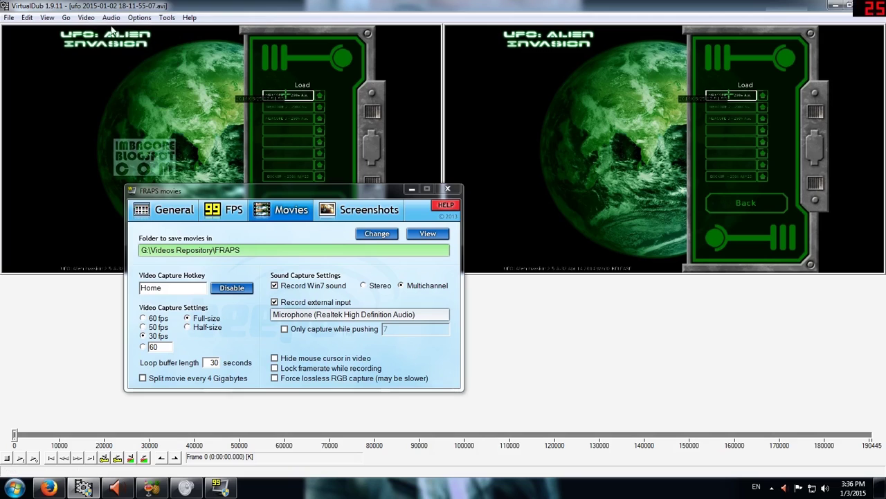
{"action": "left_click", "coordinate": [411, 189]}
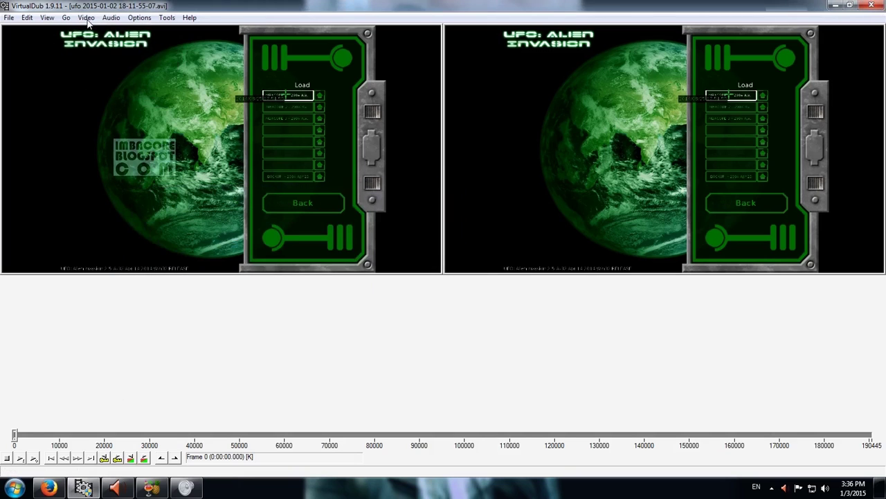
{"action": "left_click", "coordinate": [87, 18]}
{"action": "mouse_move", "coordinate": [4, 21]}
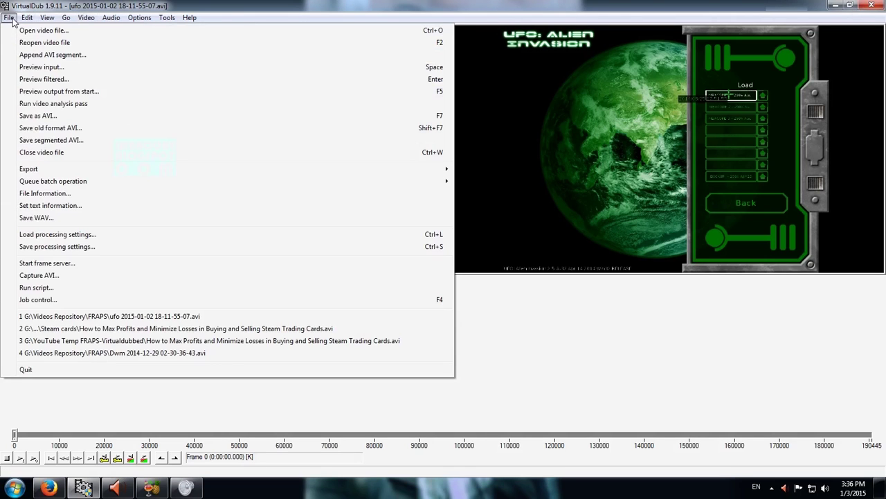
{"action": "left_click", "coordinate": [9, 18]}
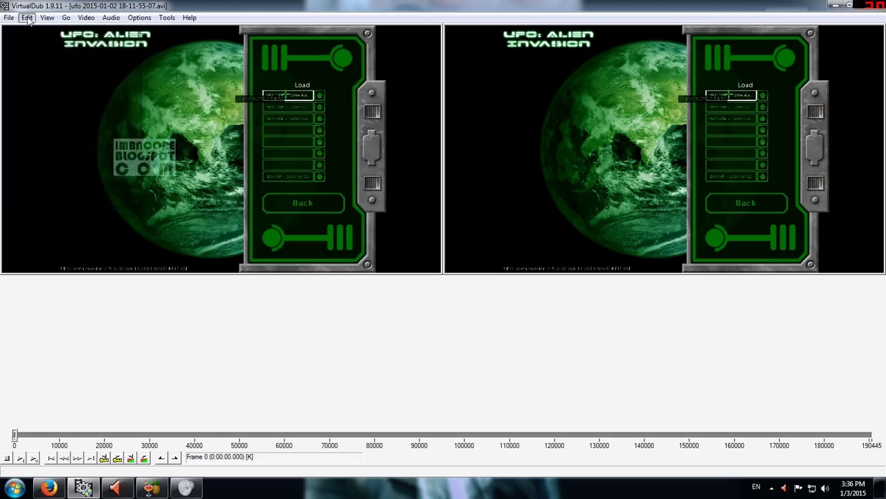
{"action": "left_click", "coordinate": [27, 18]}
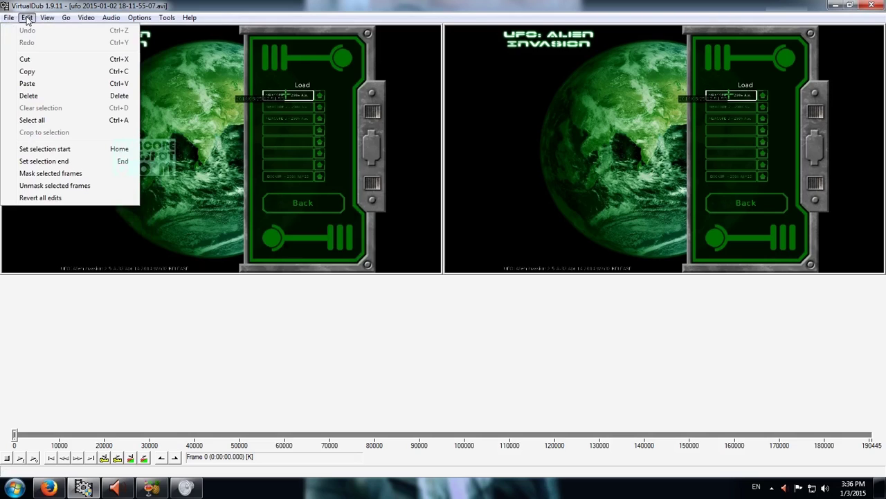
{"action": "mouse_move", "coordinate": [47, 19]}
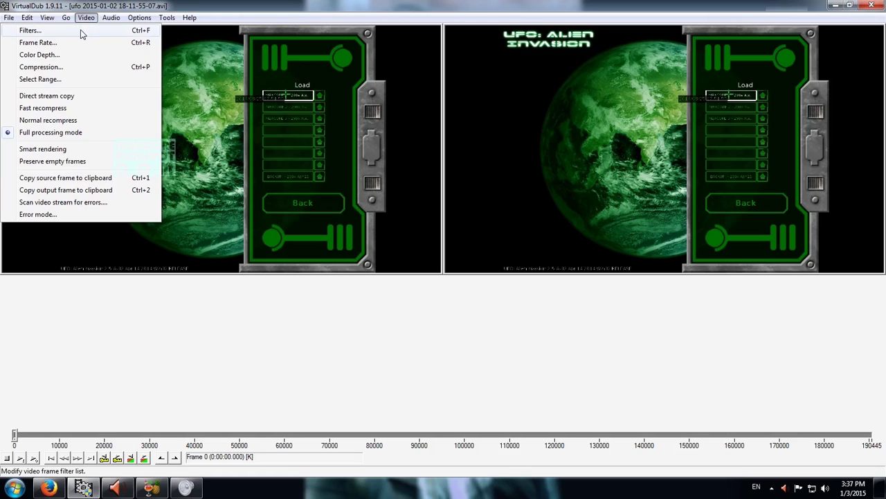
Open the video Filters dialog to examine the filter list, and close it without adding a filter
{"action": "left_click", "coordinate": [81, 30]}
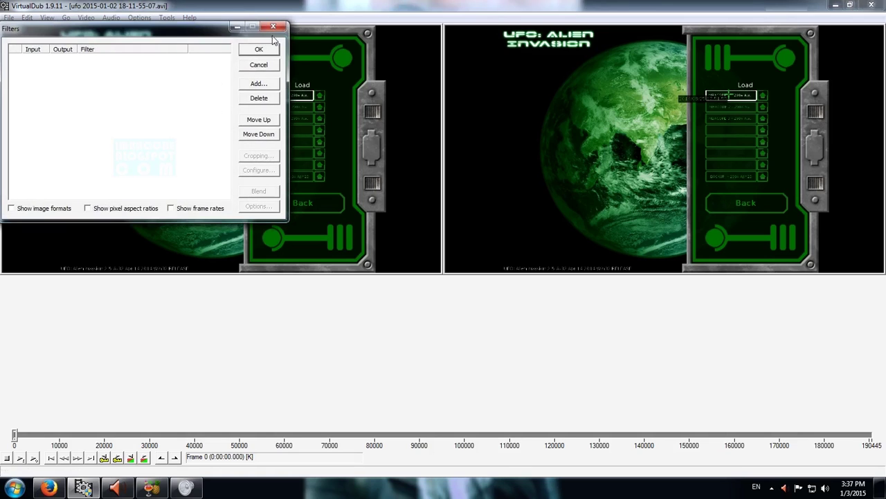
{"action": "left_click_drag", "start_coordinate": [211, 34], "coordinate": [282, 51]}
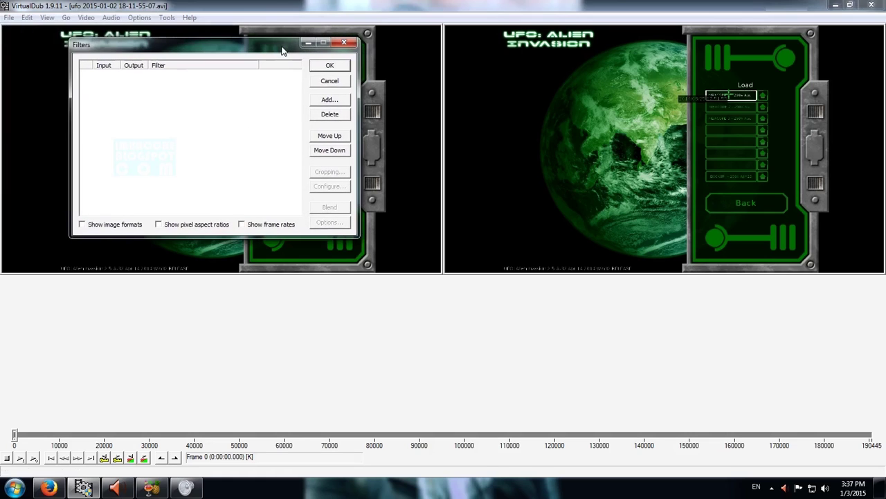
{"action": "left_click", "coordinate": [343, 45]}
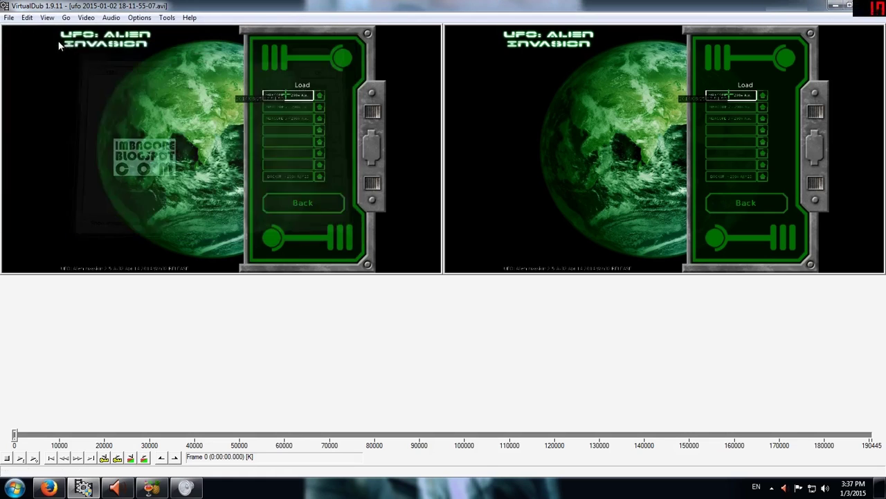
Load the processing settings file AAAUFOAI from the GameCam Videos folder
{"action": "left_click", "coordinate": [8, 17]}
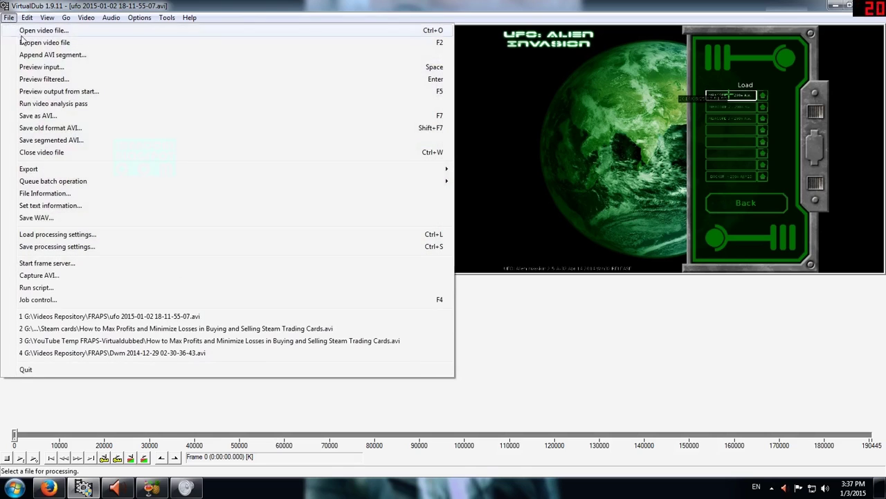
{"action": "left_click", "coordinate": [46, 234]}
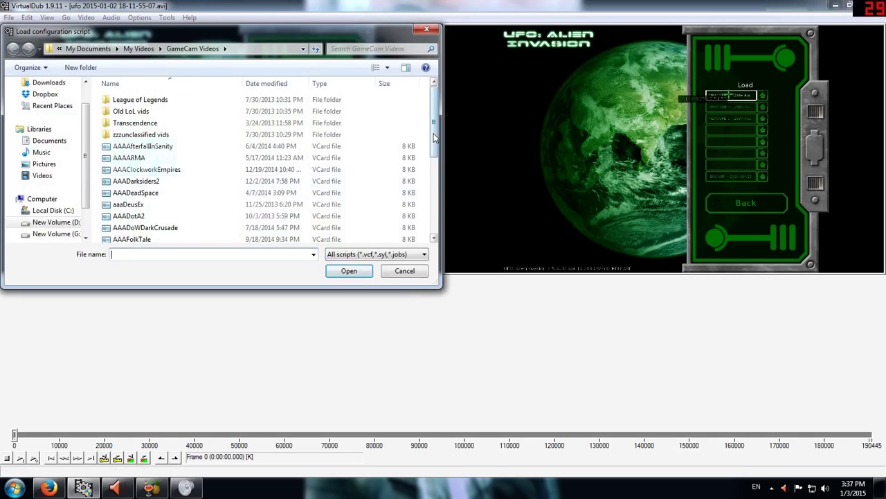
{"action": "left_click_drag", "start_coordinate": [434, 139], "coordinate": [434, 221]}
{"action": "left_click", "coordinate": [155, 237]}
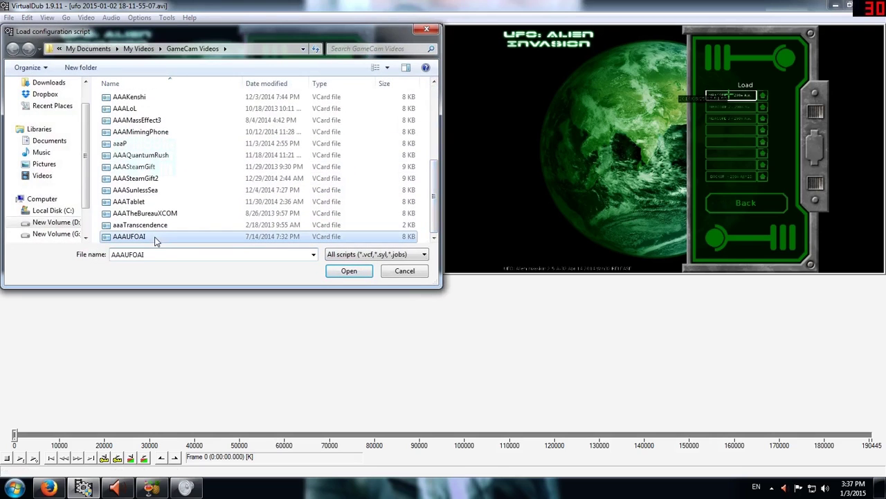
{"action": "left_click", "coordinate": [348, 274]}
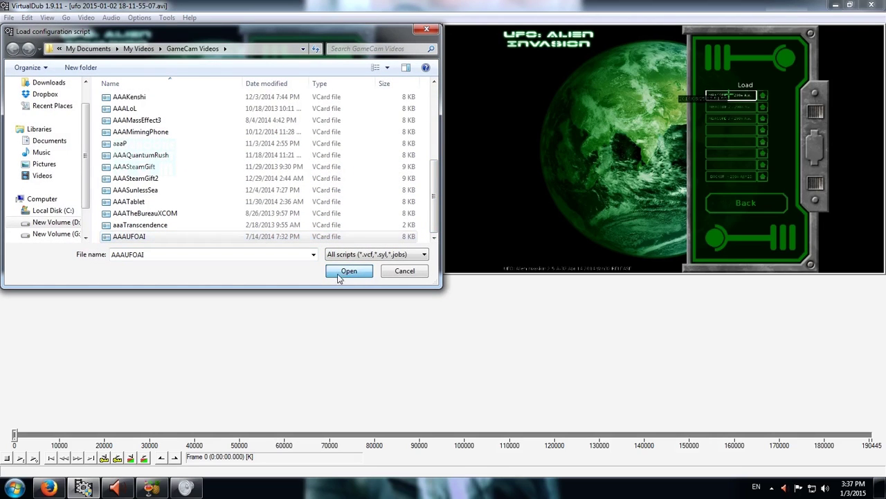
{"action": "left_click", "coordinate": [345, 272]}
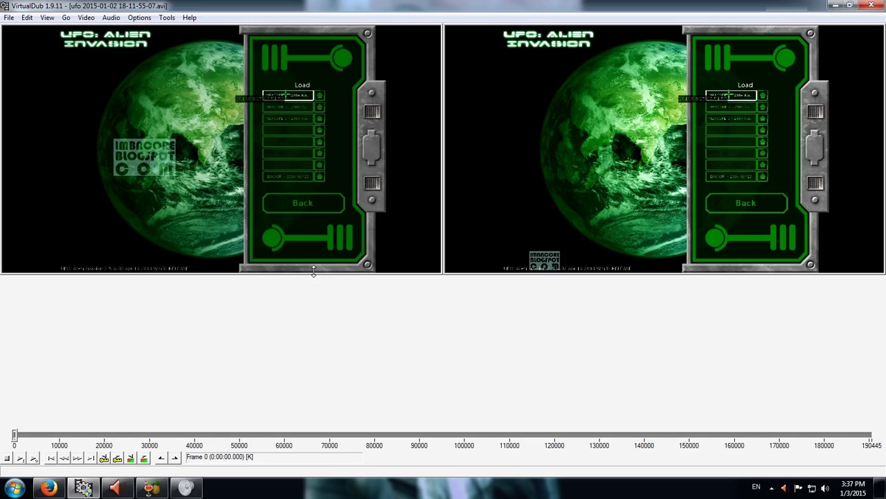
Review the loaded video filters and the logo filter's configuration, and close both dialogs without changes
{"action": "left_click", "coordinate": [87, 19]}
{"action": "left_click", "coordinate": [100, 31]}
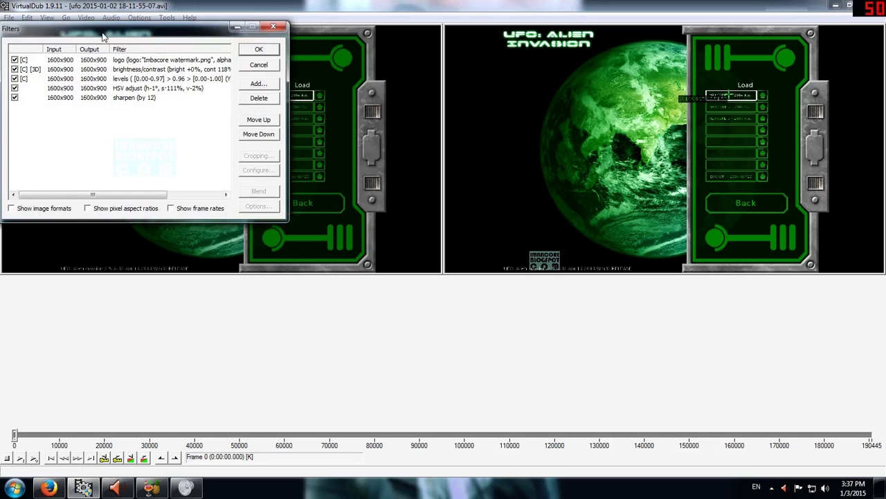
{"action": "left_click_drag", "start_coordinate": [102, 33], "coordinate": [151, 34]}
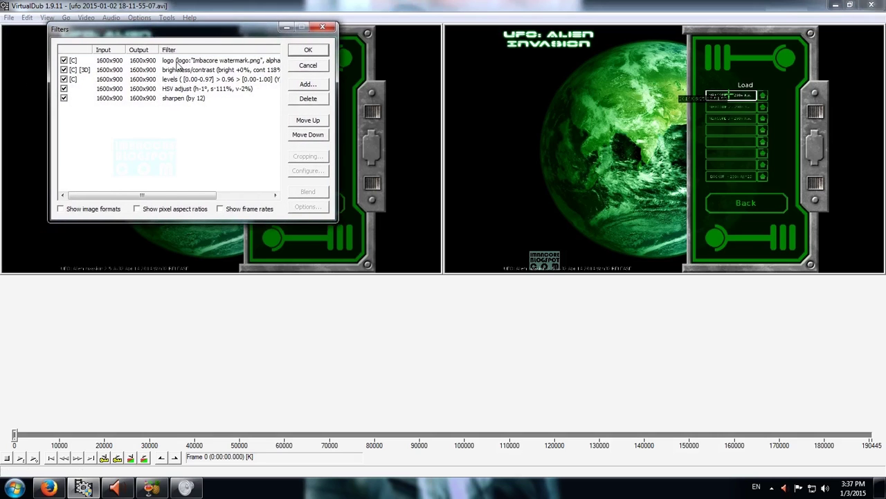
{"action": "left_click", "coordinate": [177, 63]}
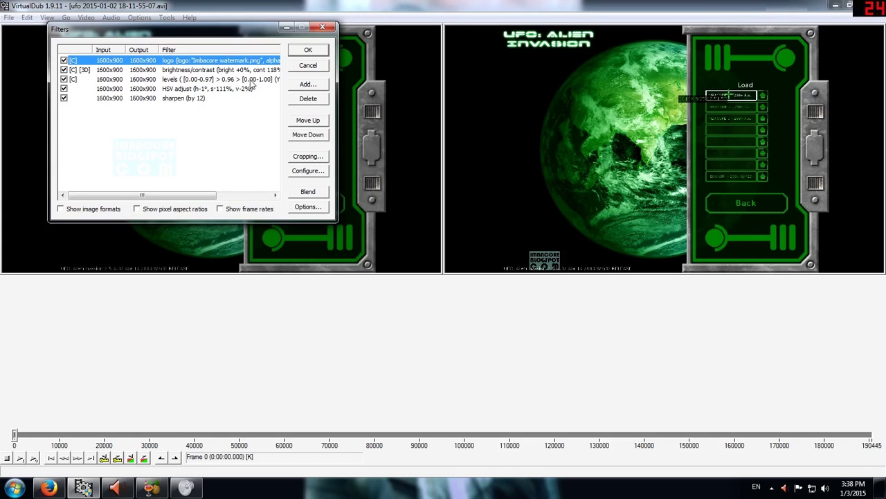
{"action": "left_click", "coordinate": [302, 176]}
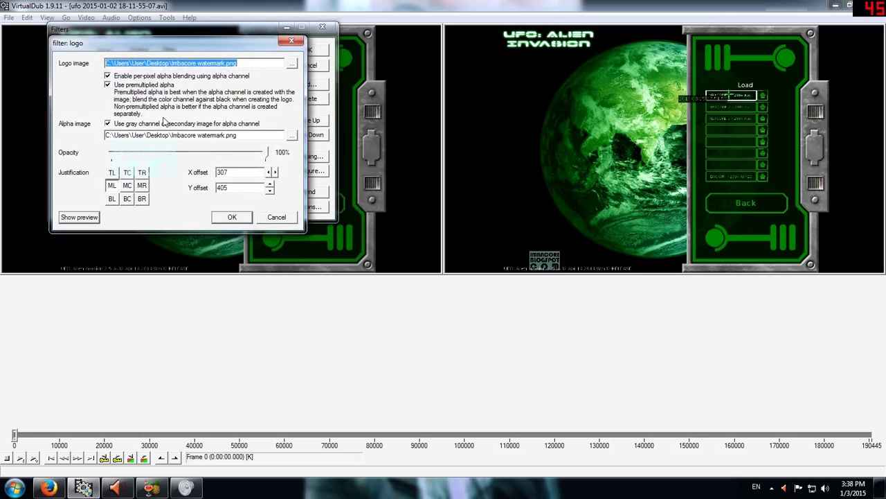
{"action": "left_click_drag", "start_coordinate": [145, 43], "coordinate": [202, 102]}
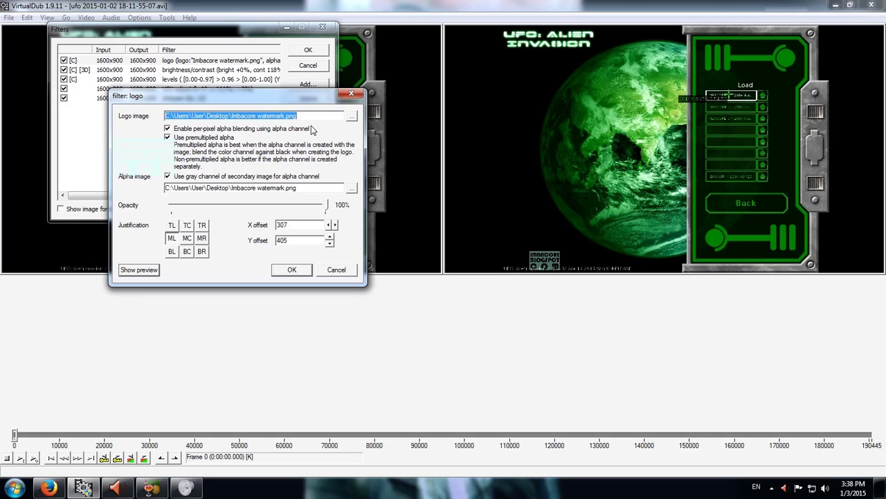
{"action": "left_click", "coordinate": [351, 94]}
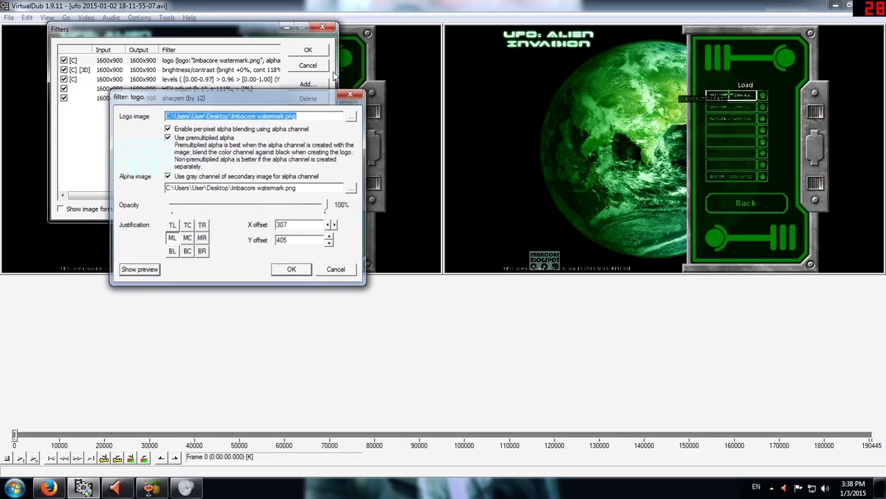
{"action": "left_click", "coordinate": [322, 27]}
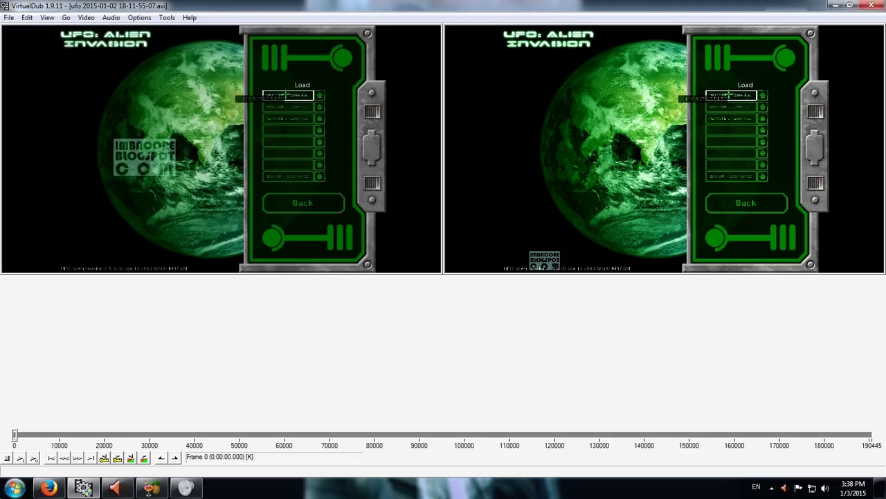
Scrub the video to around frame 7140 to compare the logo in the source and output, and return to frame 0
{"action": "left_click_drag", "start_coordinate": [13, 435], "coordinate": [47, 437]}
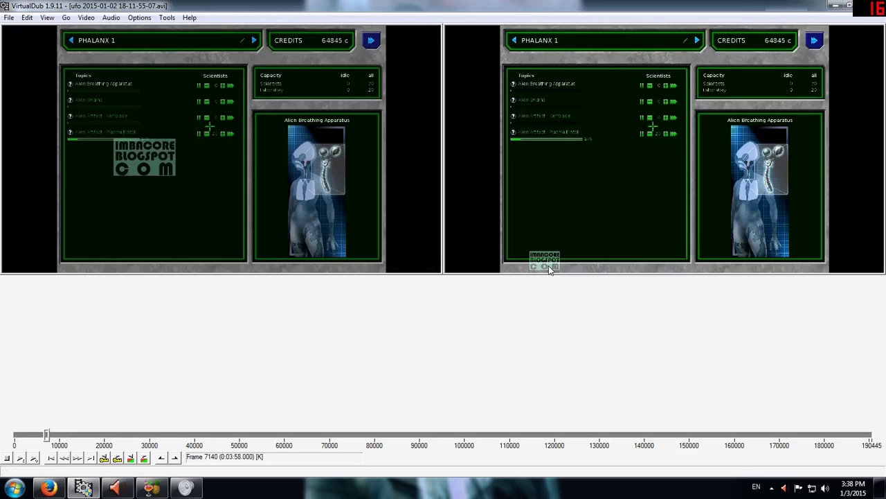
{"action": "left_click_drag", "start_coordinate": [47, 434], "coordinate": [50, 435]}
{"action": "left_click_drag", "start_coordinate": [49, 434], "coordinate": [4, 434]}
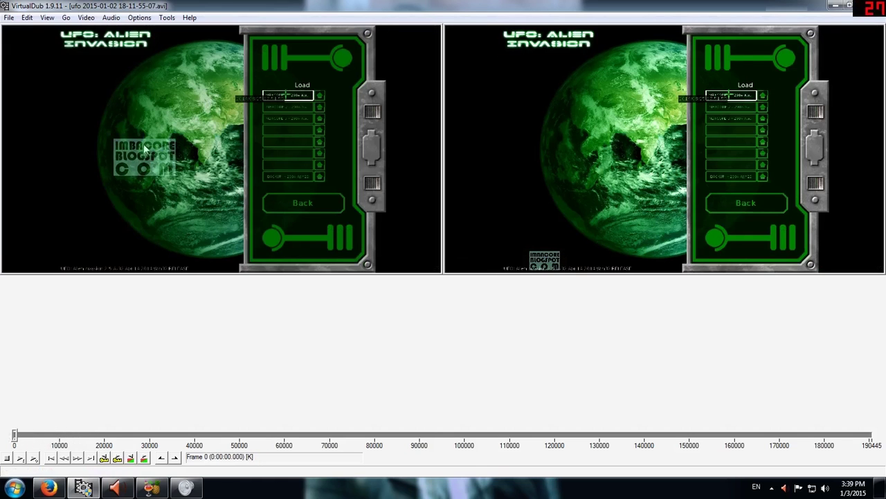
Reopen the logo filter's configuration and show its preview beside the settings to examine the watermark's position
{"action": "left_click", "coordinate": [48, 18]}
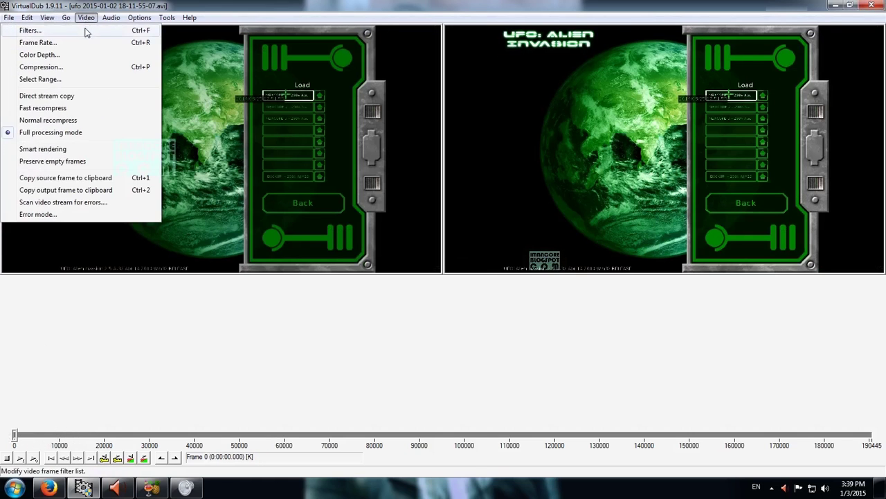
{"action": "left_click", "coordinate": [86, 31]}
{"action": "left_click", "coordinate": [139, 60]}
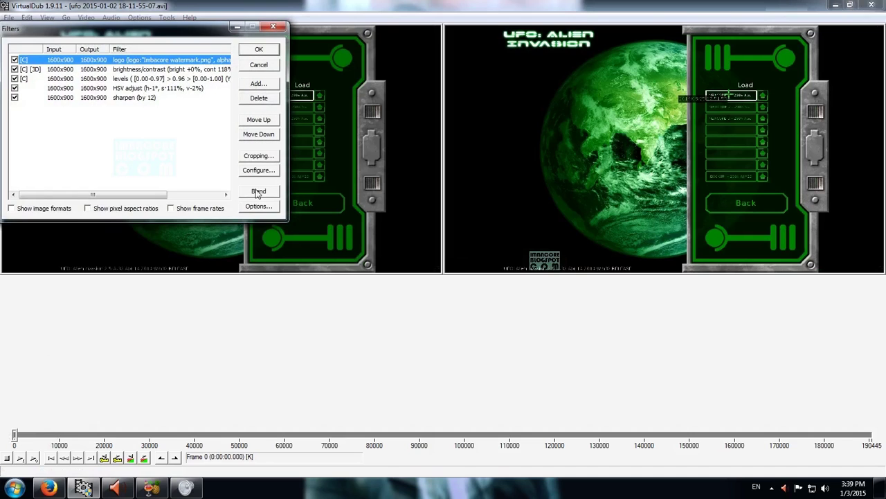
{"action": "left_click", "coordinate": [257, 170]}
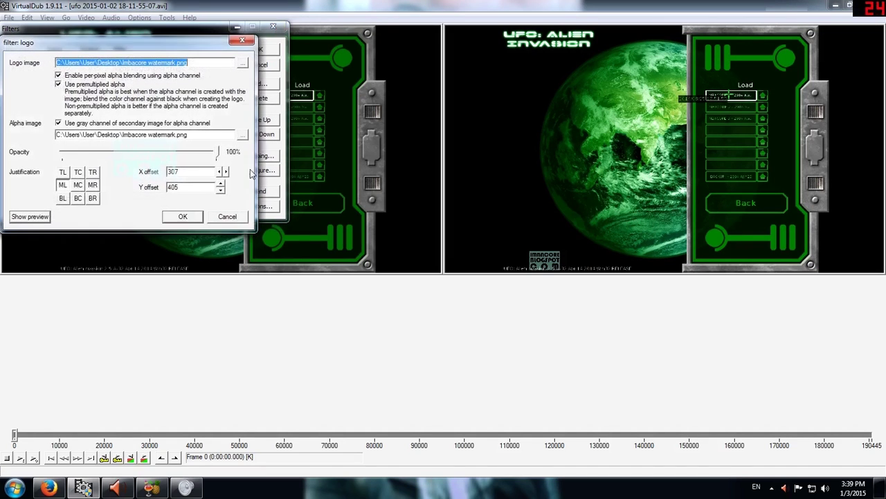
{"action": "left_click_drag", "start_coordinate": [168, 56], "coordinate": [317, 71]}
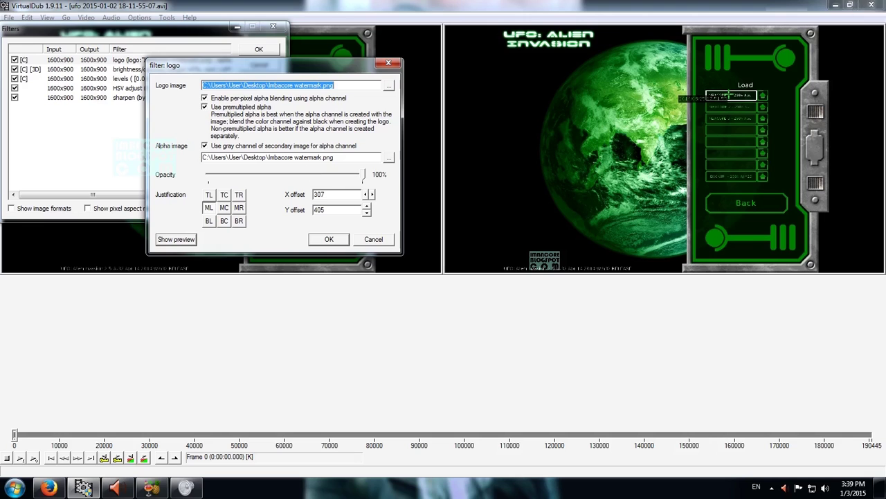
{"action": "left_click", "coordinate": [194, 240]}
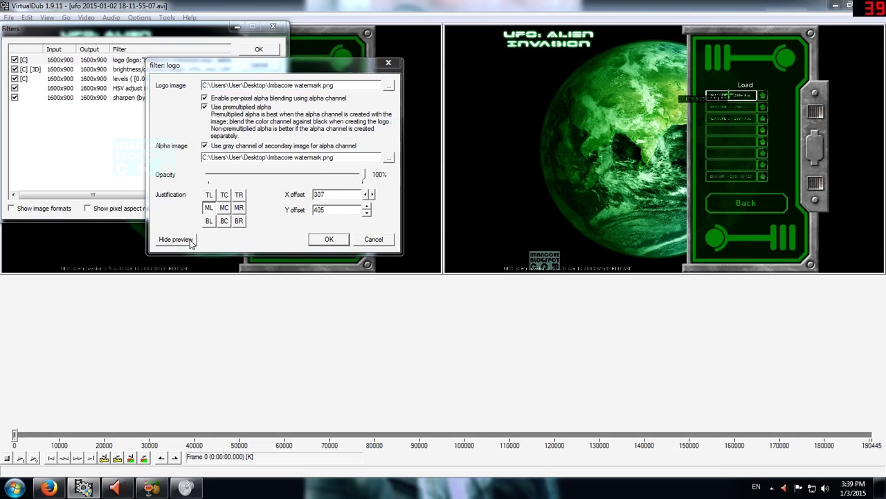
{"action": "left_click_drag", "start_coordinate": [574, 69], "coordinate": [544, 23]}
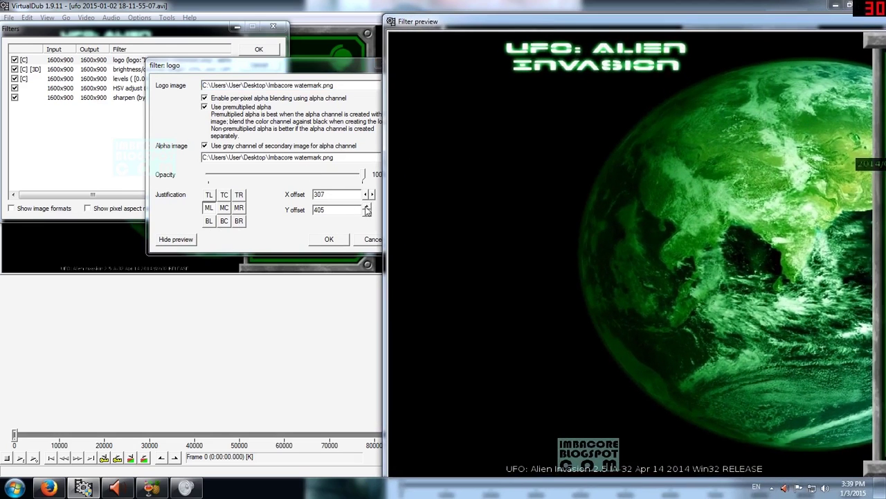
Try nudging the logo's position in the preview, ending at X offset 308 and Y offset 405
{"action": "left_click", "coordinate": [370, 195]}
{"action": "left_click", "coordinate": [369, 195]}
{"action": "left_click", "coordinate": [370, 194]}
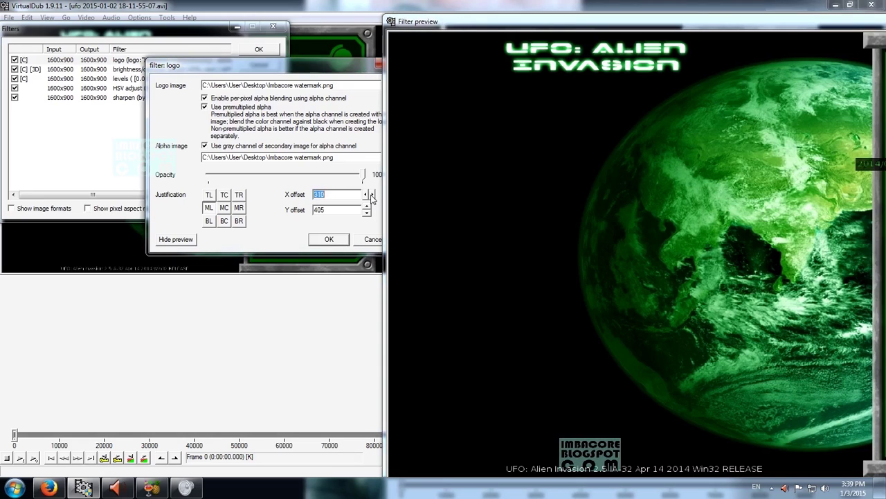
{"action": "left_click", "coordinate": [370, 194]}
{"action": "left_click", "coordinate": [369, 195]}
{"action": "left_click", "coordinate": [366, 196]}
{"action": "left_click", "coordinate": [365, 196]}
{"action": "left_click", "coordinate": [365, 196]}
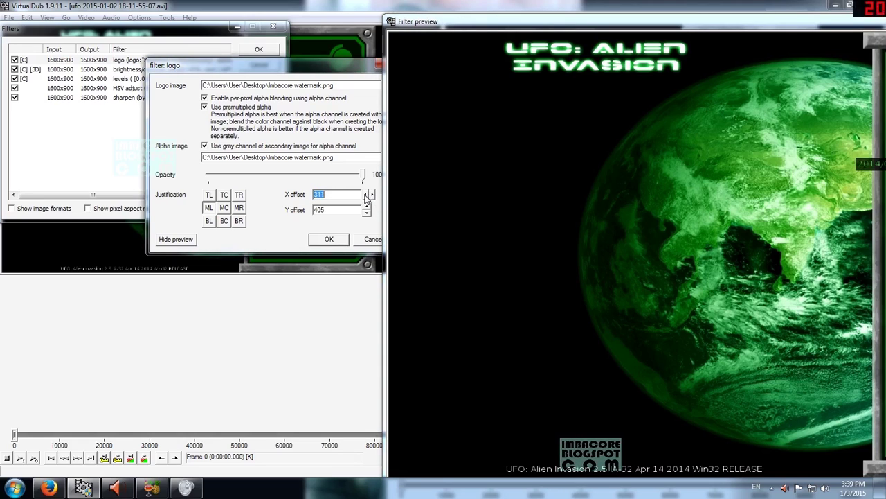
{"action": "left_click", "coordinate": [366, 196]}
{"action": "left_click", "coordinate": [366, 209]}
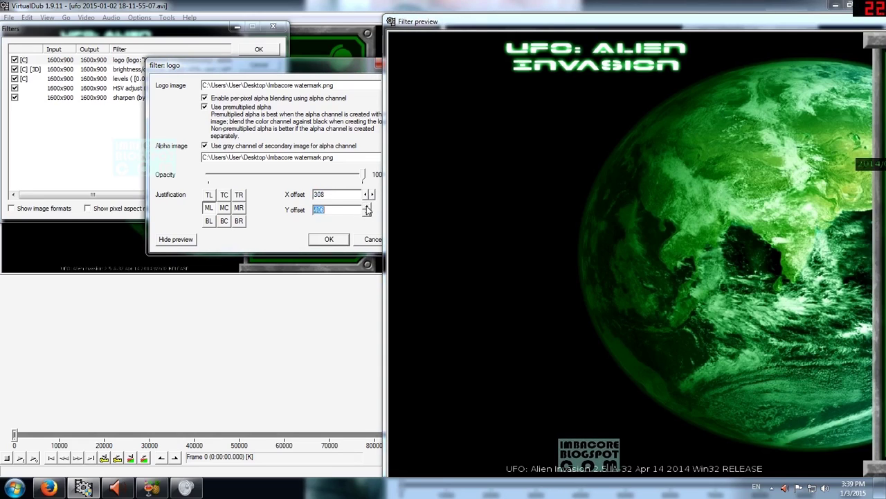
Try the TL, BL and MR justifications for the logo, and close the preview and logo settings without accepting the changes
{"action": "left_click", "coordinate": [210, 196]}
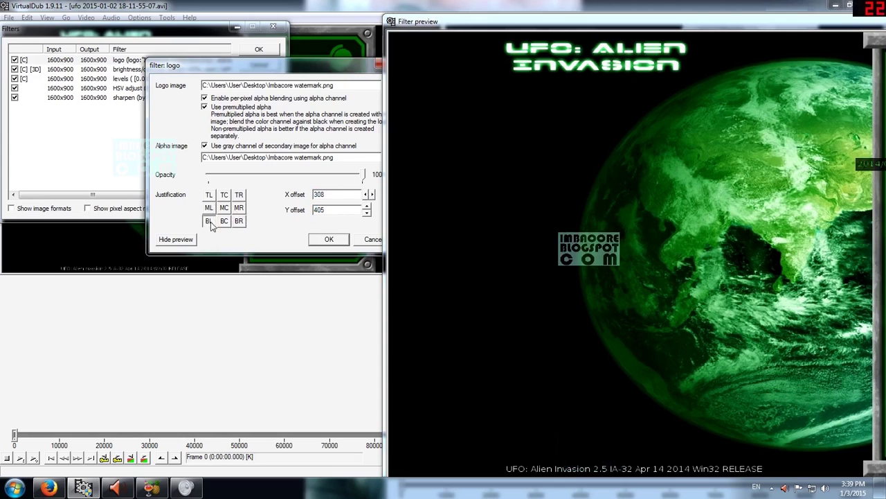
{"action": "left_click", "coordinate": [210, 221]}
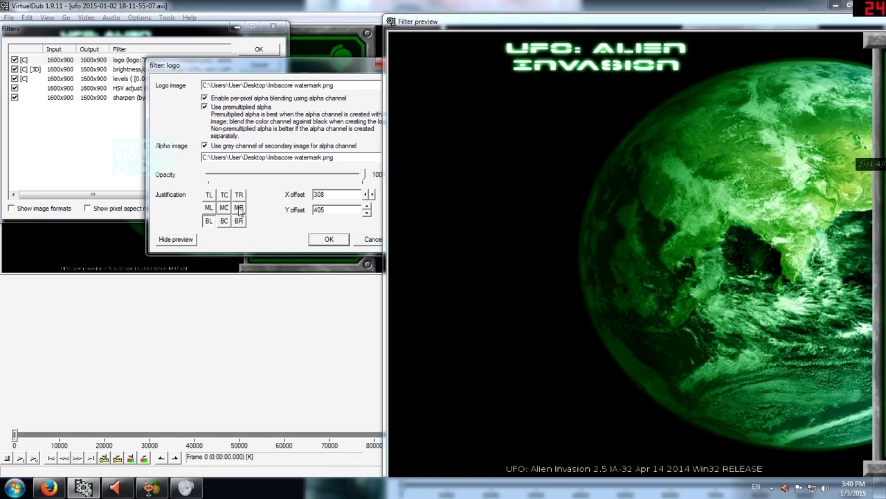
{"action": "left_click", "coordinate": [239, 208]}
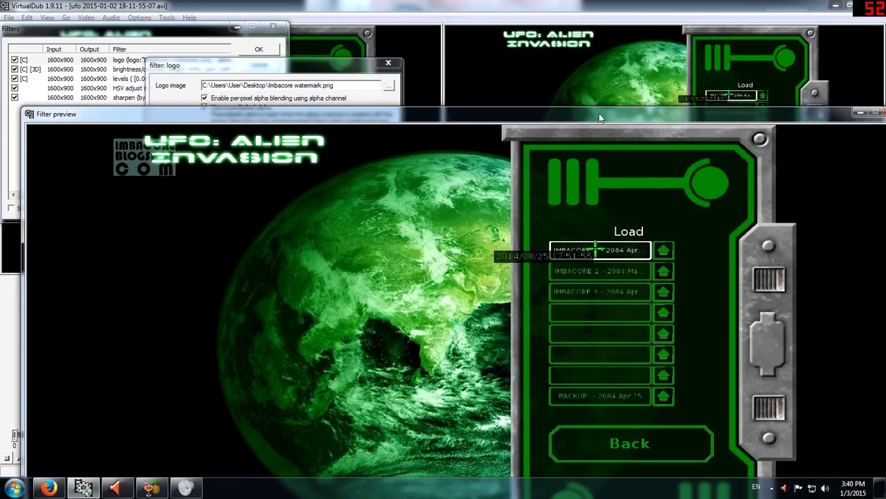
{"action": "left_click_drag", "start_coordinate": [506, 122], "coordinate": [248, 149]}
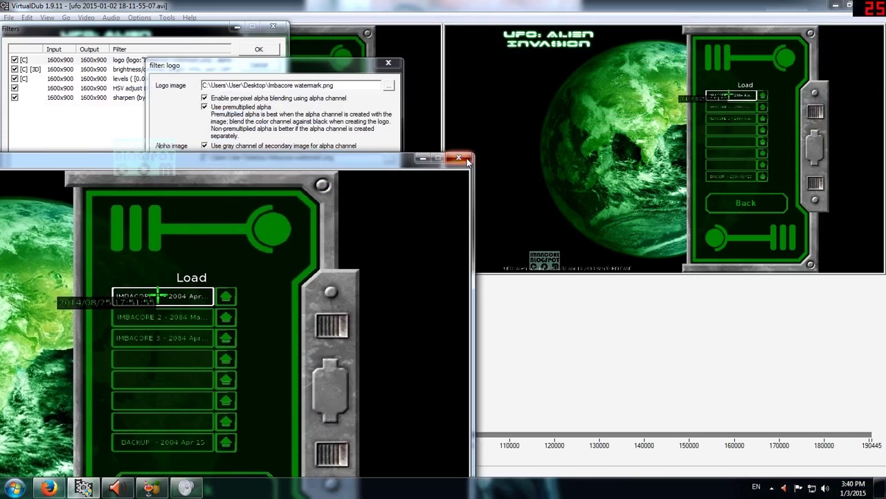
{"action": "left_click", "coordinate": [459, 157]}
{"action": "left_click", "coordinate": [389, 63]}
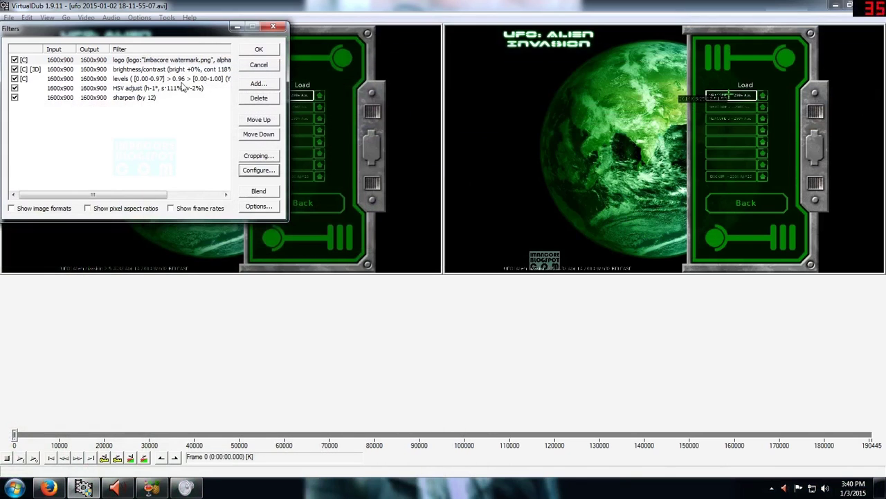
Open the brightness/contrast filter's configuration with a preview beside the settings, and scrub the preview to around frame 32130
{"action": "left_click", "coordinate": [142, 70]}
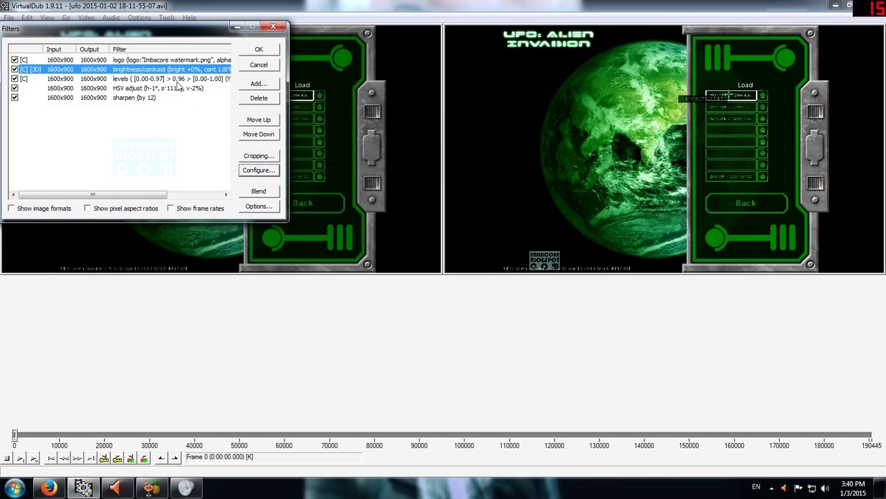
{"action": "left_click", "coordinate": [261, 171]}
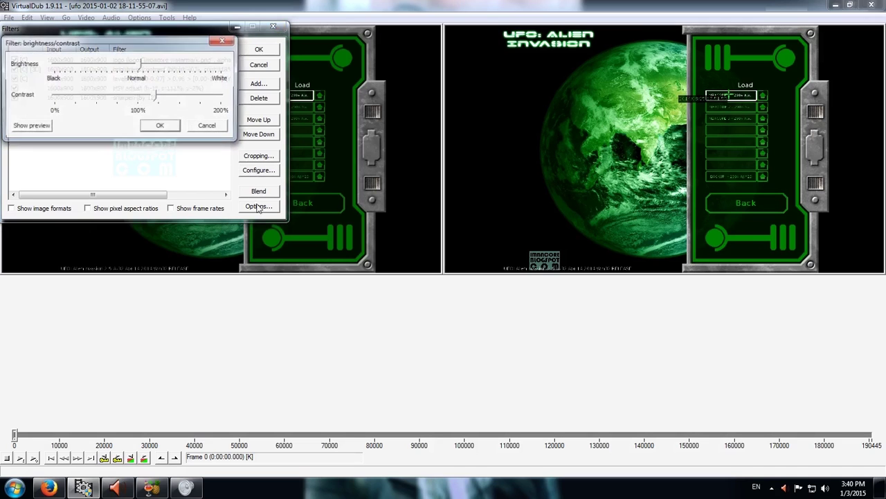
{"action": "left_click", "coordinate": [45, 128]}
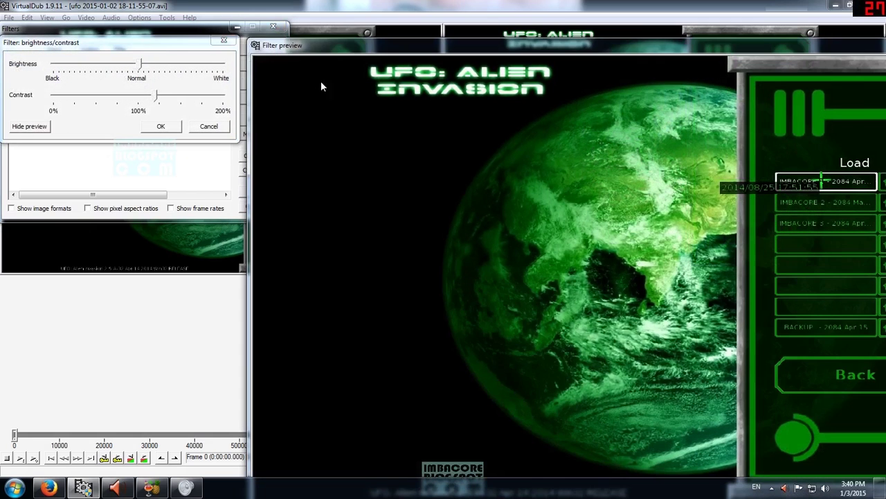
{"action": "left_click_drag", "start_coordinate": [248, 35], "coordinate": [289, 42]}
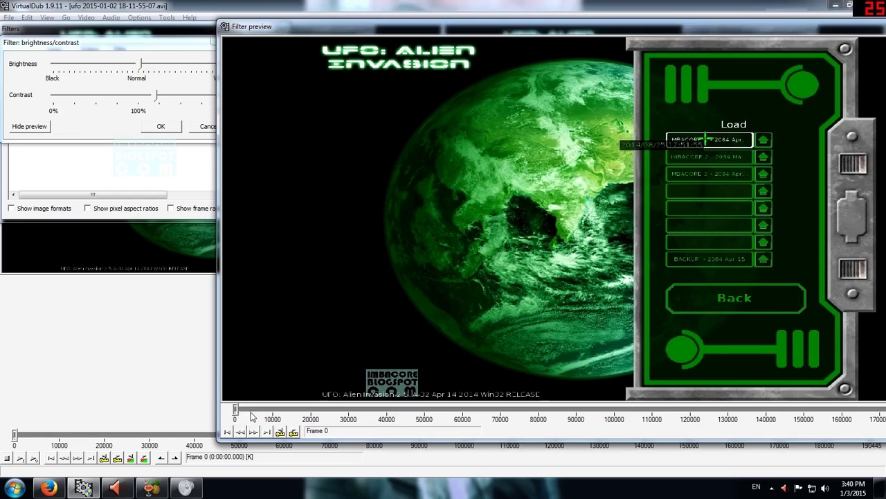
{"action": "left_click_drag", "start_coordinate": [235, 410], "coordinate": [361, 412]}
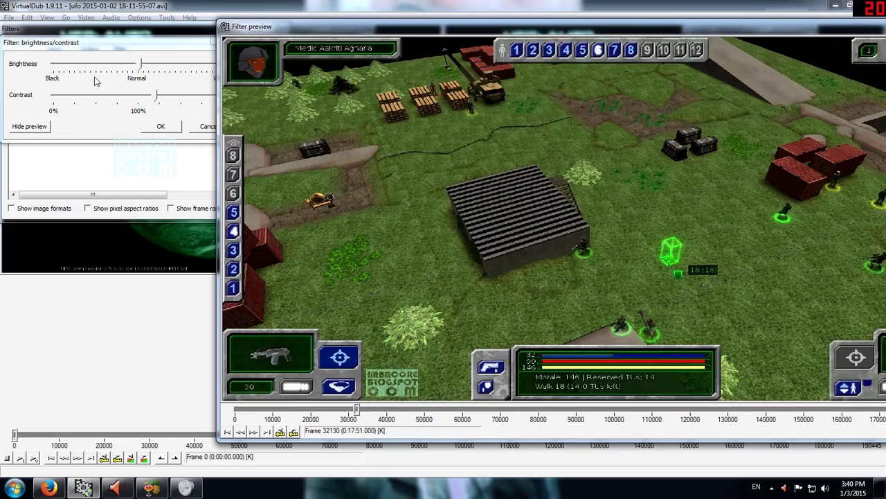
Try nudging the brightness and contrast sliders, reposition the preview, and close both the preview and the settings without accepting changes
{"action": "left_click_drag", "start_coordinate": [154, 100], "coordinate": [157, 101]}
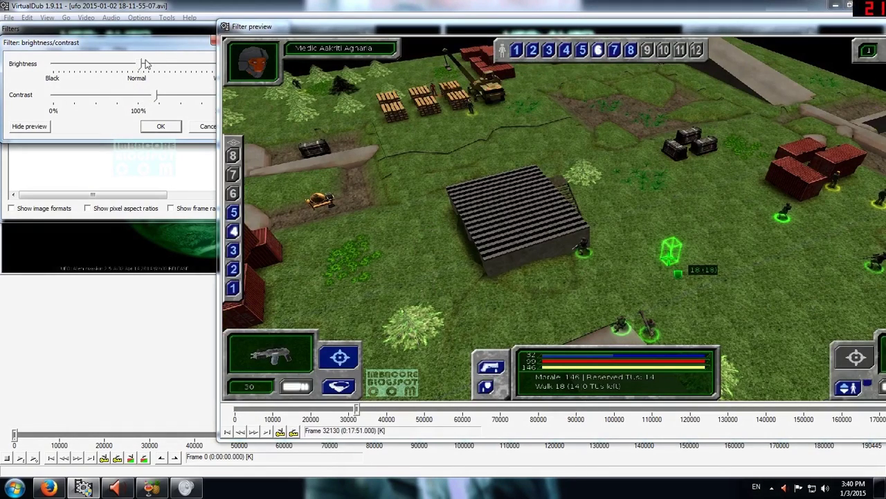
{"action": "left_click_drag", "start_coordinate": [392, 31], "coordinate": [108, 67]}
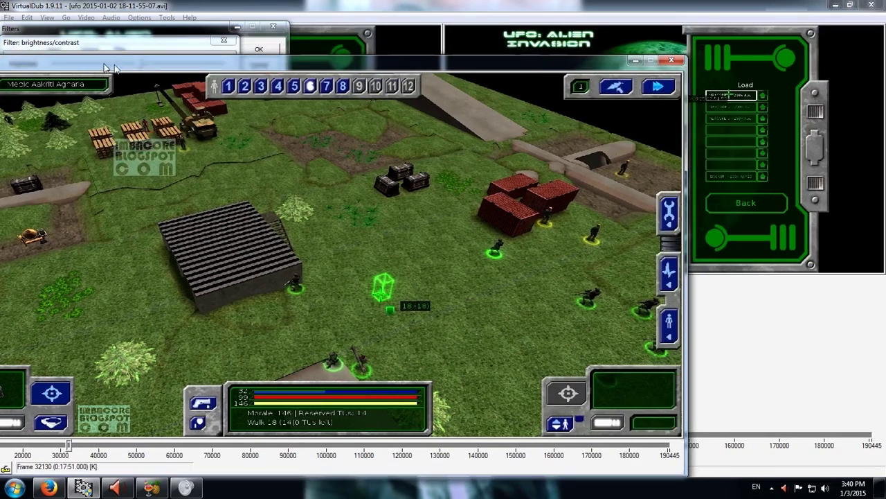
{"action": "left_click_drag", "start_coordinate": [530, 67], "coordinate": [454, 94]}
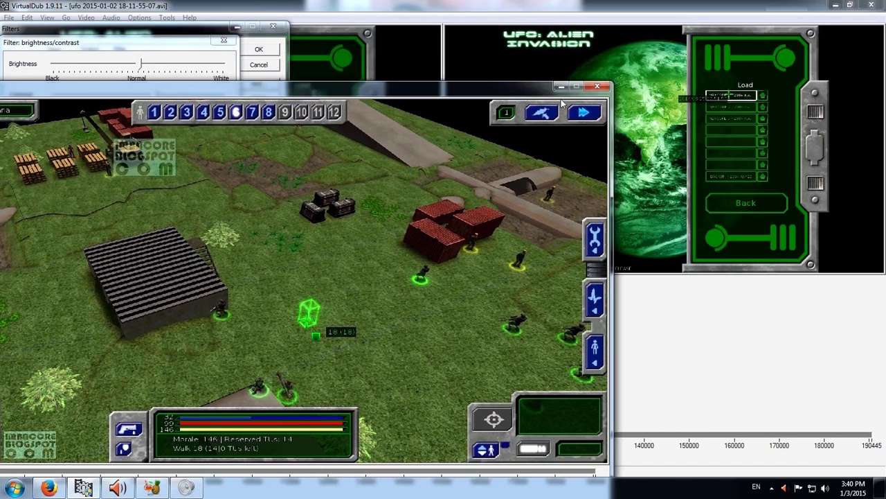
{"action": "left_click", "coordinate": [597, 86]}
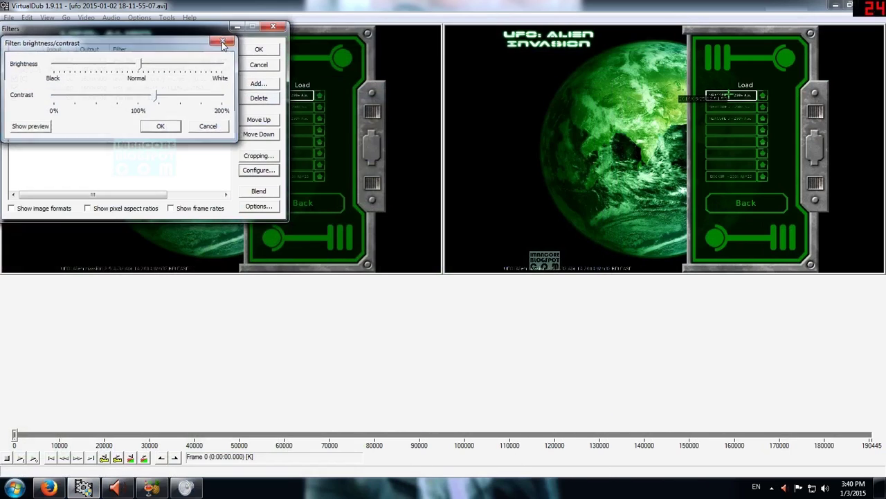
{"action": "left_click", "coordinate": [223, 41]}
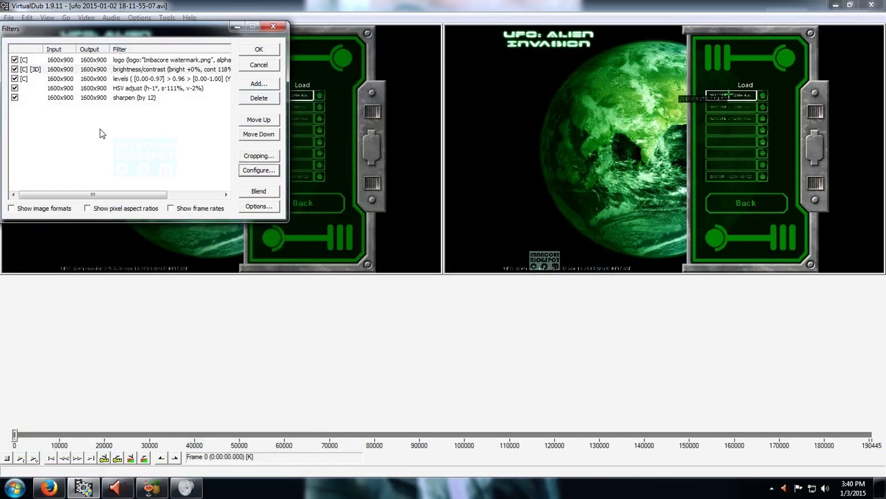
Open the levels filter's configuration, show its preview beside the settings, and scrub the preview to around frame 56943
{"action": "left_click", "coordinate": [137, 82]}
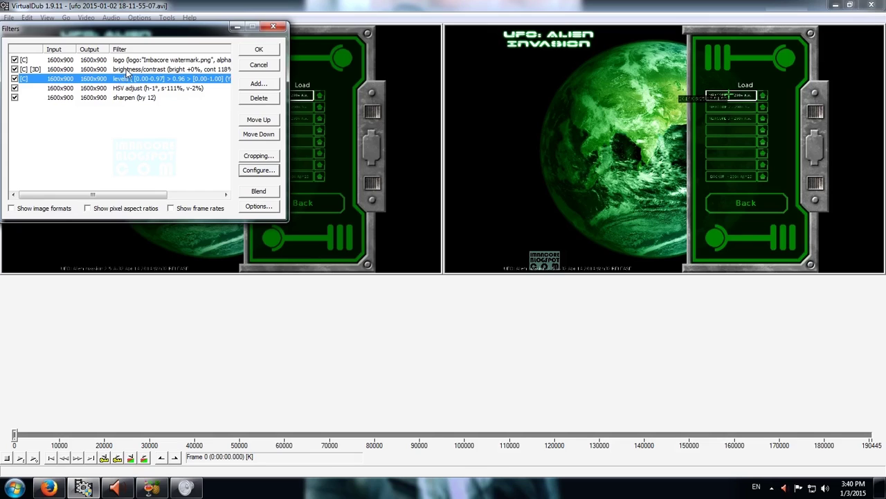
{"action": "left_click", "coordinate": [127, 71]}
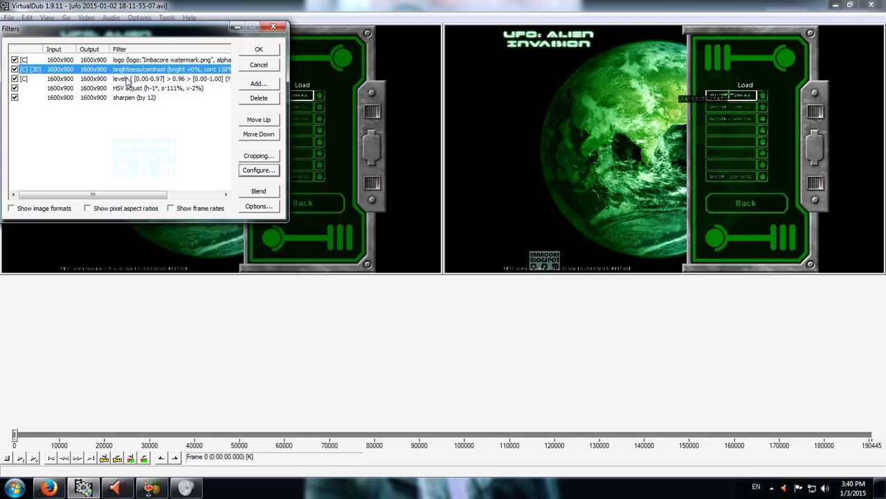
{"action": "left_click", "coordinate": [127, 79]}
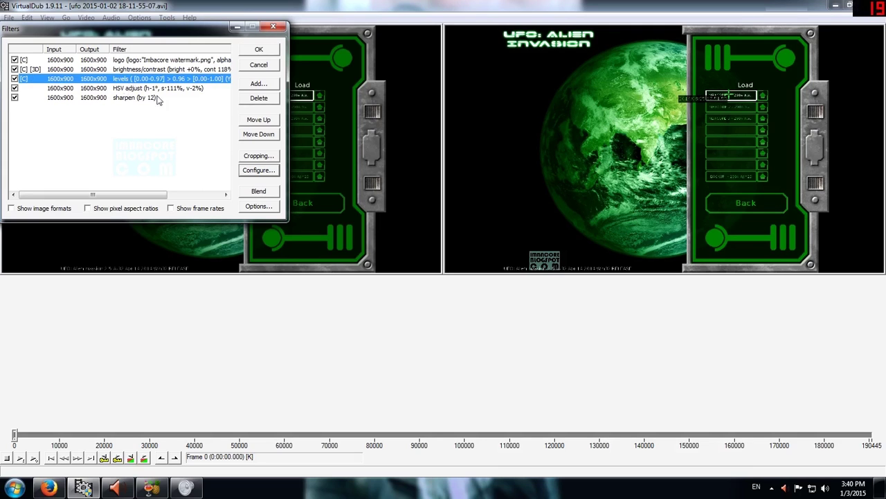
{"action": "left_click", "coordinate": [258, 171]}
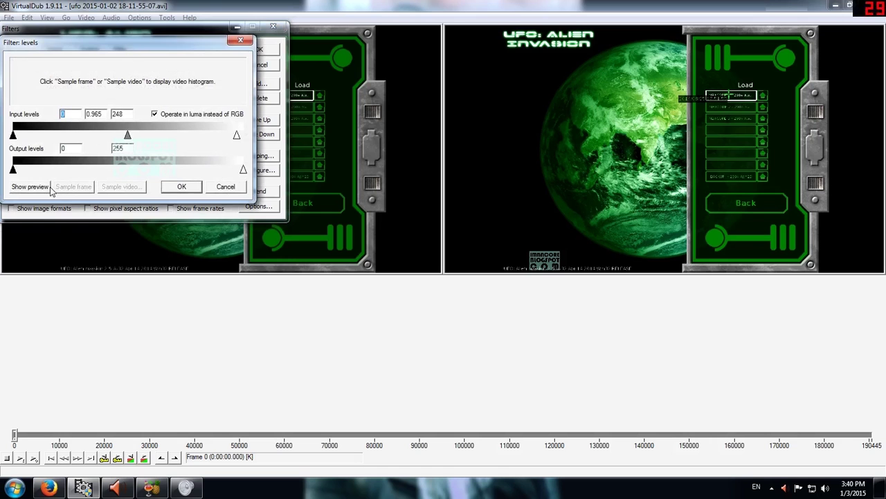
{"action": "left_click", "coordinate": [48, 188]}
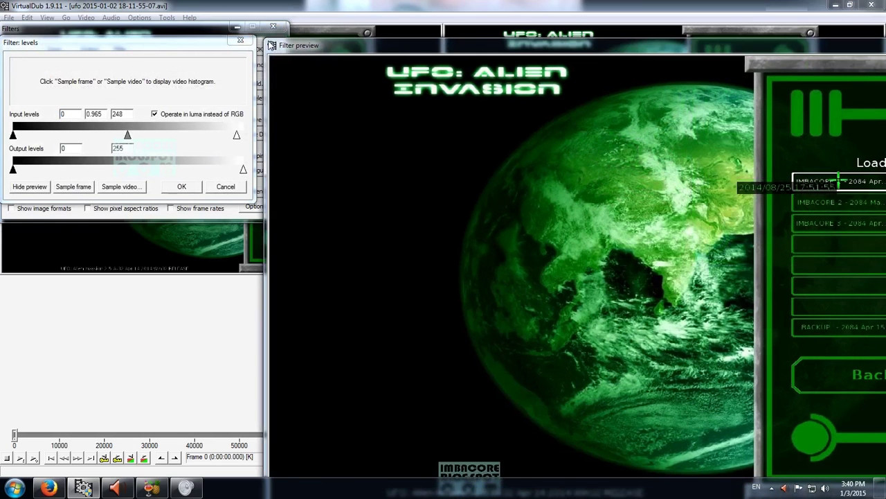
{"action": "left_click_drag", "start_coordinate": [297, 40], "coordinate": [336, 44]}
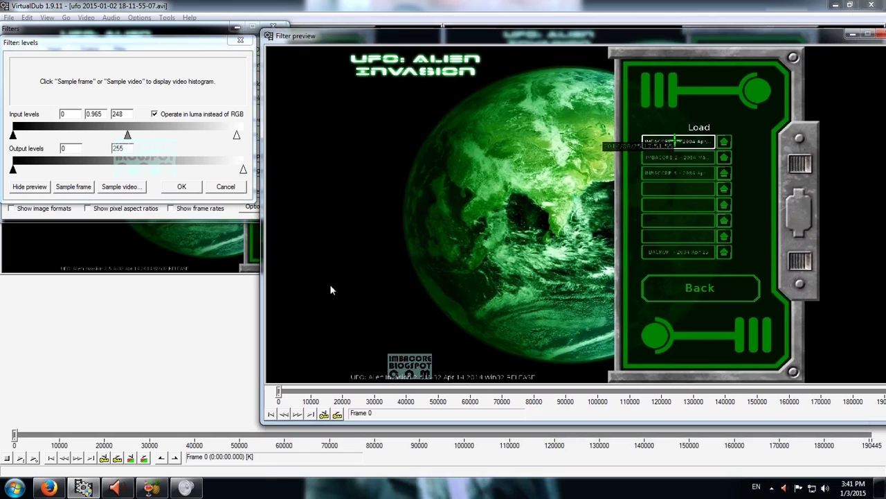
{"action": "left_click_drag", "start_coordinate": [277, 391], "coordinate": [462, 393]}
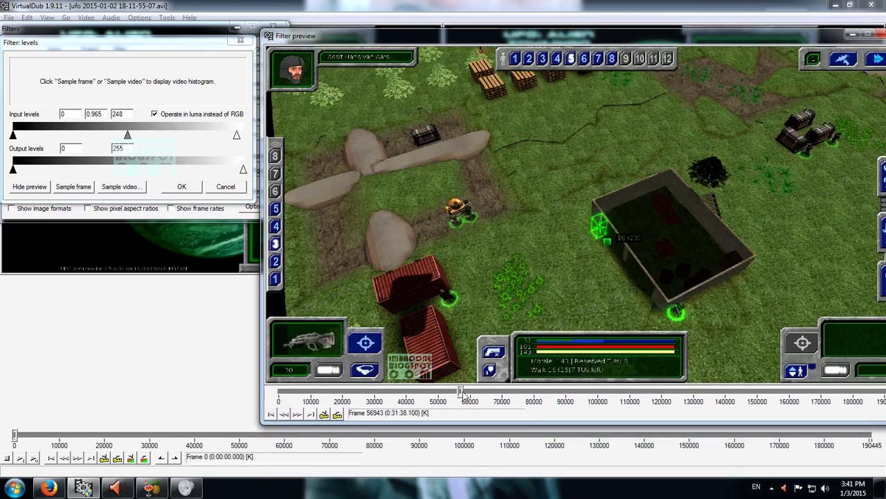
Shrink the levels preview to fit beside the settings, and try a black input level of 1 before returning it to 0
{"action": "mouse_move", "coordinate": [14, 136]}
{"action": "left_mouse_down"}
{"action": "mouse_move", "coordinate": [33, 137]}
{"action": "mouse_move", "coordinate": [11, 135]}
{"action": "left_mouse_up"}
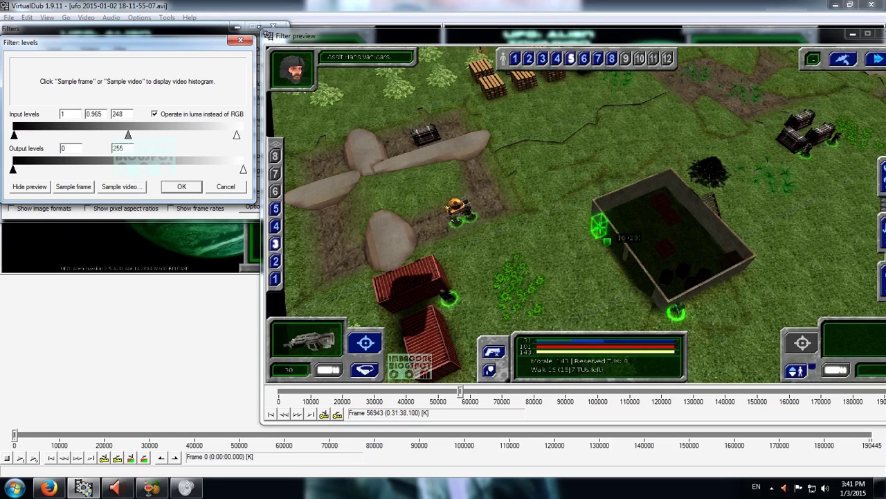
{"action": "left_click_drag", "start_coordinate": [262, 30], "coordinate": [304, 46]}
{"action": "left_click_drag", "start_coordinate": [365, 55], "coordinate": [323, 33]}
{"action": "mouse_move", "coordinate": [14, 136]}
{"action": "left_mouse_down"}
{"action": "mouse_move", "coordinate": [111, 136]}
{"action": "mouse_move", "coordinate": [10, 133]}
{"action": "left_mouse_up"}
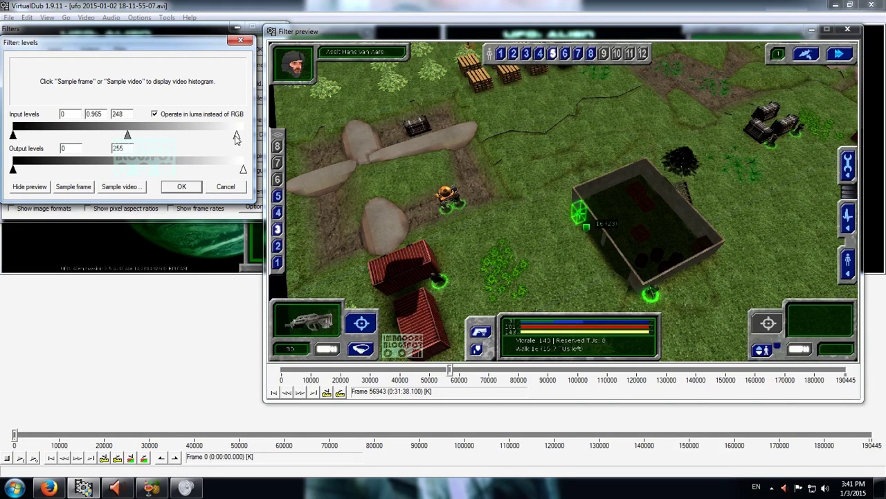
Try input levels of 12 for black, 1.064 for the midtones and 239 for white in the levels filter
{"action": "mouse_move", "coordinate": [236, 138]}
{"action": "left_mouse_down"}
{"action": "mouse_move", "coordinate": [181, 134]}
{"action": "mouse_move", "coordinate": [239, 137]}
{"action": "left_mouse_up"}
{"action": "mouse_move", "coordinate": [130, 138]}
{"action": "left_mouse_down"}
{"action": "mouse_move", "coordinate": [102, 142]}
{"action": "mouse_move", "coordinate": [148, 139]}
{"action": "mouse_move", "coordinate": [116, 135]}
{"action": "left_mouse_up"}
{"action": "left_click_drag", "start_coordinate": [14, 134], "coordinate": [25, 135]}
{"action": "left_click_drag", "start_coordinate": [237, 137], "coordinate": [228, 137]}
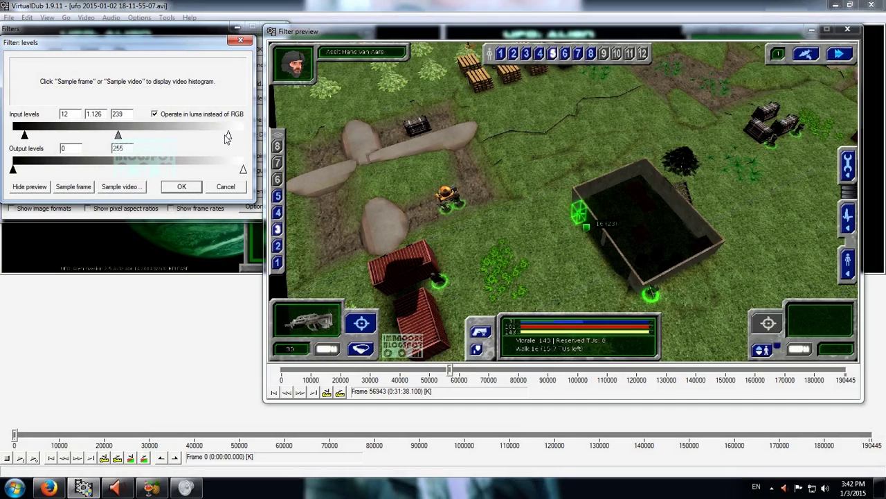
{"action": "mouse_move", "coordinate": [114, 138]}
{"action": "left_mouse_down"}
{"action": "mouse_move", "coordinate": [99, 138]}
{"action": "mouse_move", "coordinate": [122, 137]}
{"action": "left_mouse_up"}
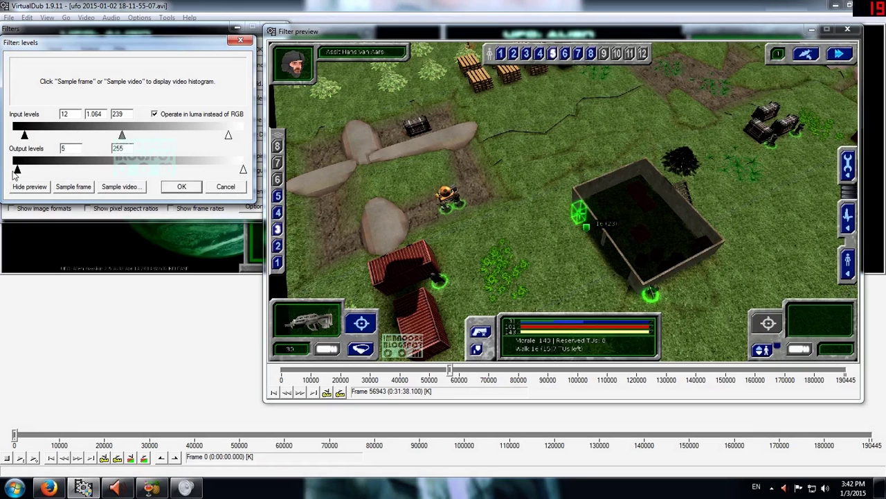
Try moving the levels filter's output limits, ending at 0 and 253, and close its settings
{"action": "mouse_move", "coordinate": [243, 173]}
{"action": "left_mouse_down"}
{"action": "mouse_move", "coordinate": [198, 173]}
{"action": "mouse_move", "coordinate": [248, 171]}
{"action": "left_mouse_up"}
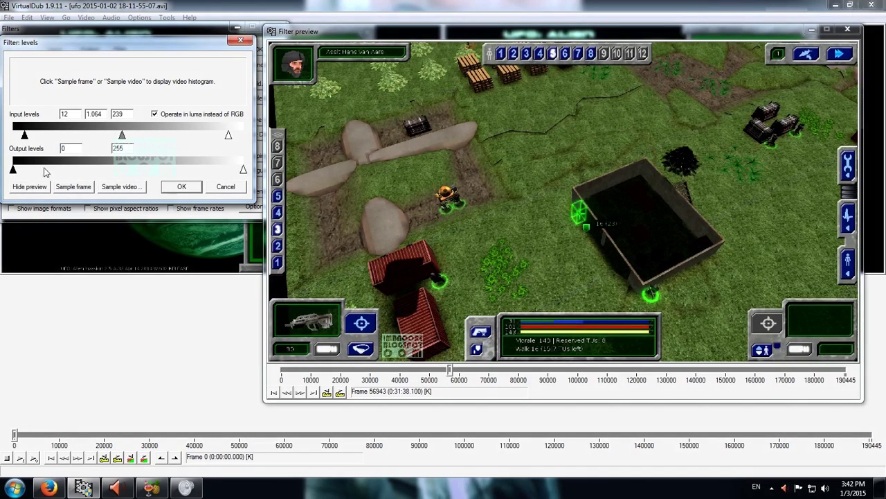
{"action": "mouse_move", "coordinate": [13, 173]}
{"action": "left_mouse_down"}
{"action": "mouse_move", "coordinate": [39, 172]}
{"action": "mouse_move", "coordinate": [5, 171]}
{"action": "left_mouse_up"}
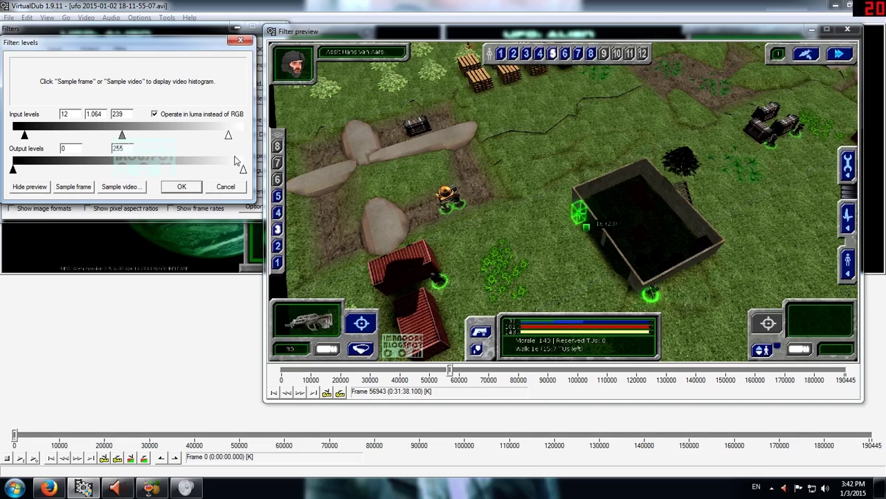
{"action": "mouse_move", "coordinate": [243, 170]}
{"action": "left_mouse_down"}
{"action": "mouse_move", "coordinate": [178, 169]}
{"action": "mouse_move", "coordinate": [243, 173]}
{"action": "left_mouse_up"}
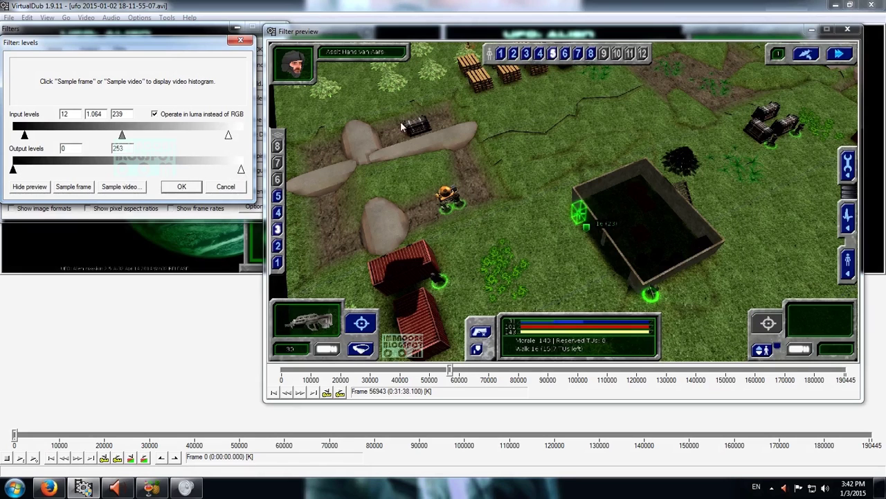
{"action": "left_click", "coordinate": [181, 186]}
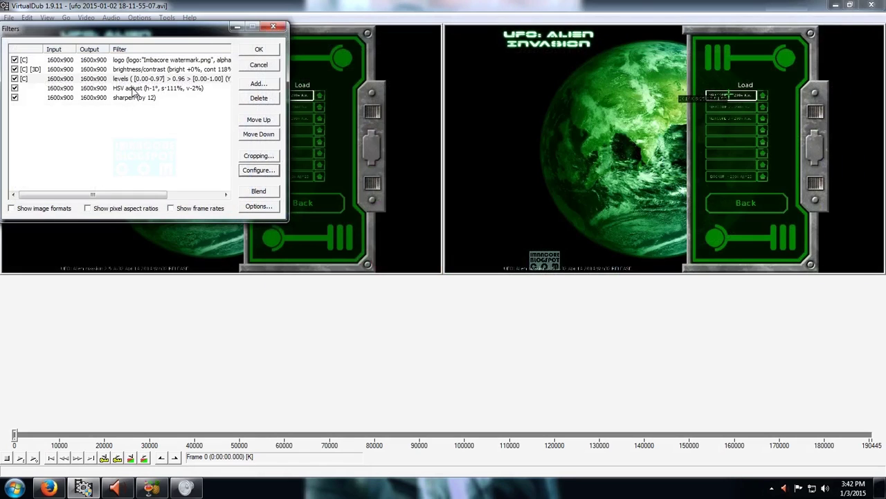
Open the HSV adjust filter's configuration with its preview beside the settings, and scrub the preview to around frame 13315
{"action": "left_click", "coordinate": [135, 92]}
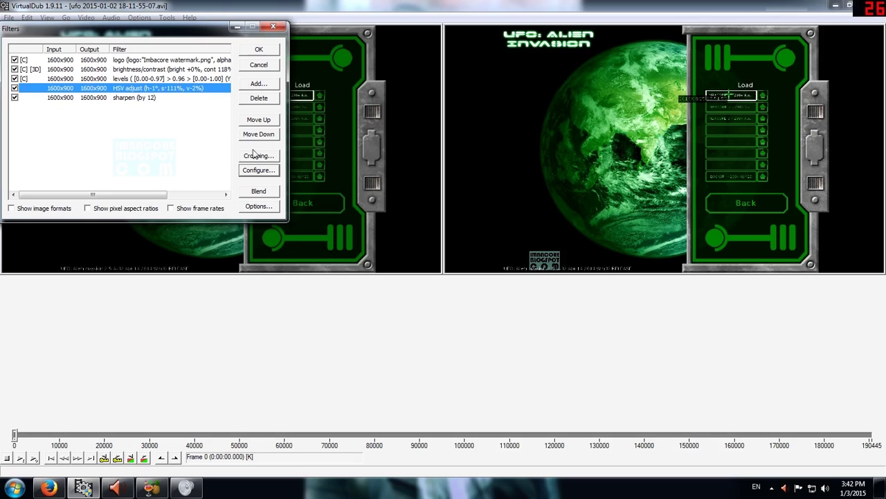
{"action": "left_click", "coordinate": [258, 171]}
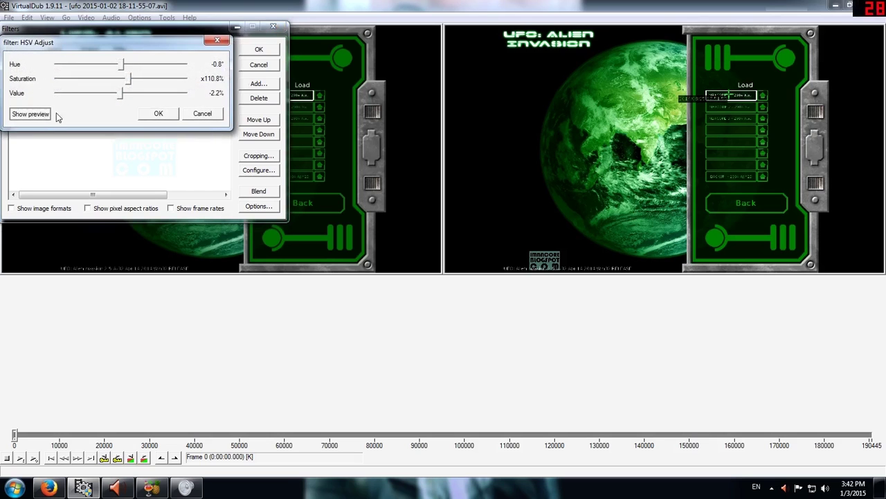
{"action": "left_click", "coordinate": [20, 113]}
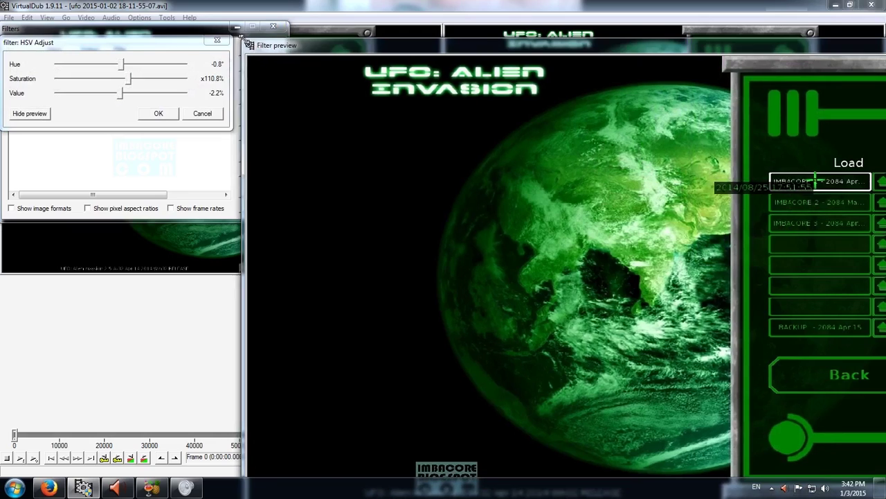
{"action": "left_click_drag", "start_coordinate": [289, 47], "coordinate": [330, 39]}
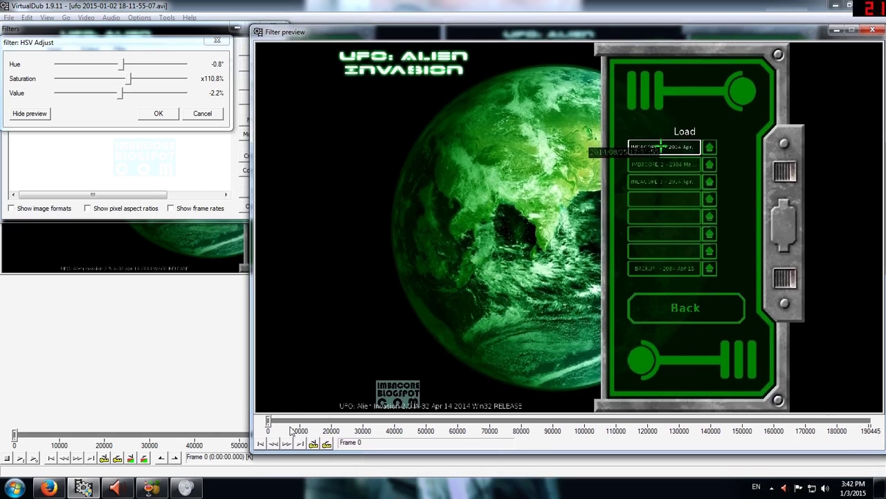
{"action": "left_click_drag", "start_coordinate": [269, 425], "coordinate": [311, 426]}
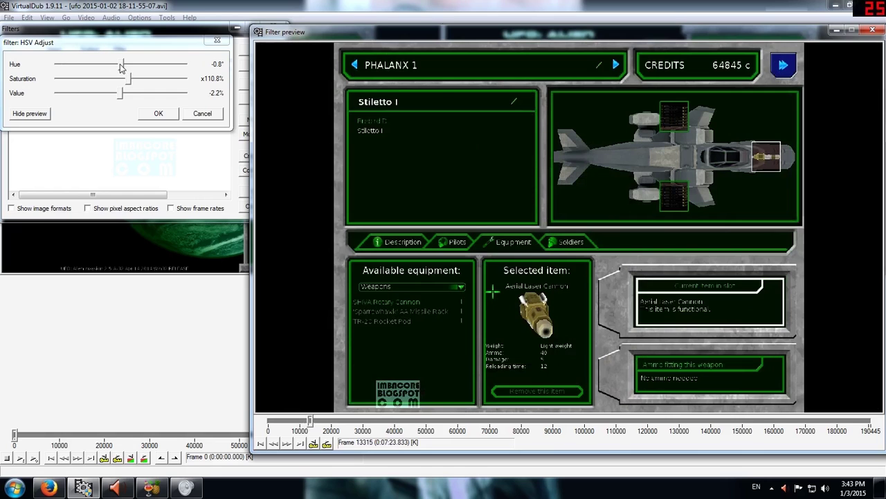
Try a hue shift of +22.6° and a saturation of 113.4% in the HSV adjust filter
{"action": "mouse_move", "coordinate": [121, 66]}
{"action": "left_mouse_down"}
{"action": "mouse_move", "coordinate": [83, 69]}
{"action": "mouse_move", "coordinate": [144, 73]}
{"action": "mouse_move", "coordinate": [130, 71]}
{"action": "left_mouse_up"}
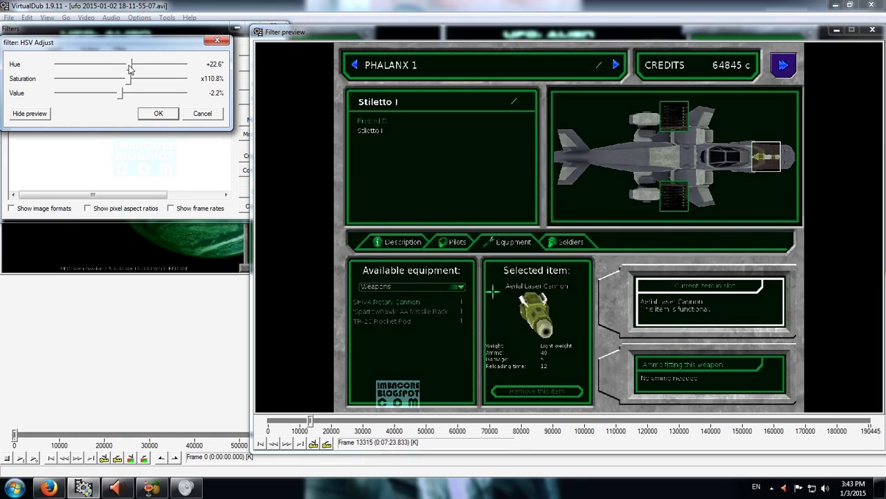
{"action": "left_click_drag", "start_coordinate": [129, 69], "coordinate": [130, 69]}
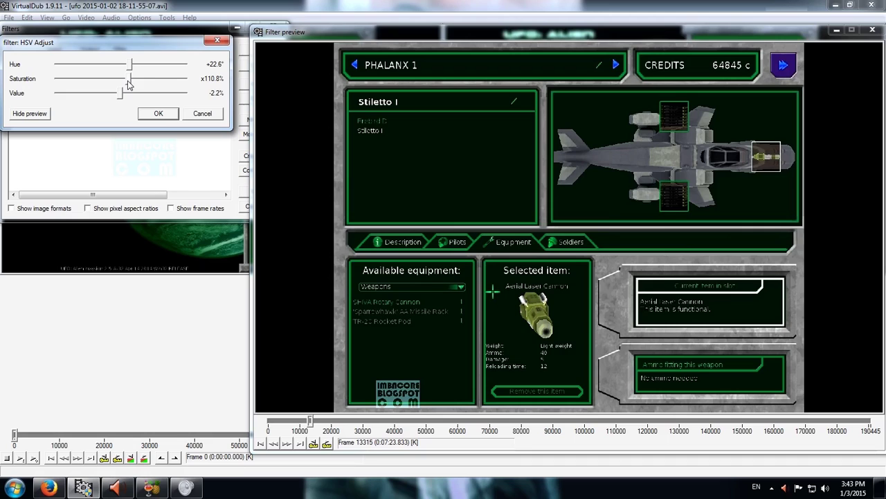
{"action": "mouse_move", "coordinate": [128, 83]}
{"action": "left_mouse_down"}
{"action": "mouse_move", "coordinate": [99, 83]}
{"action": "mouse_move", "coordinate": [133, 84]}
{"action": "left_mouse_up"}
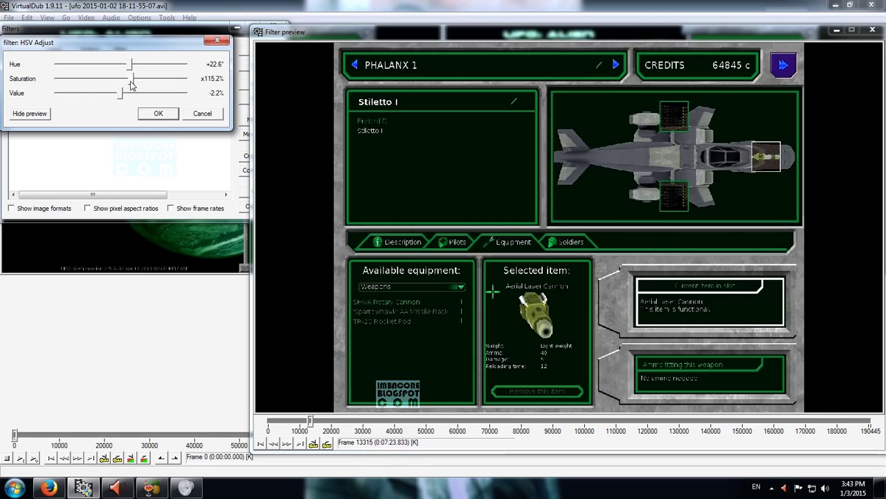
{"action": "mouse_move", "coordinate": [132, 84]}
{"action": "left_mouse_down"}
{"action": "mouse_move", "coordinate": [186, 83]}
{"action": "mouse_move", "coordinate": [131, 82]}
{"action": "left_mouse_up"}
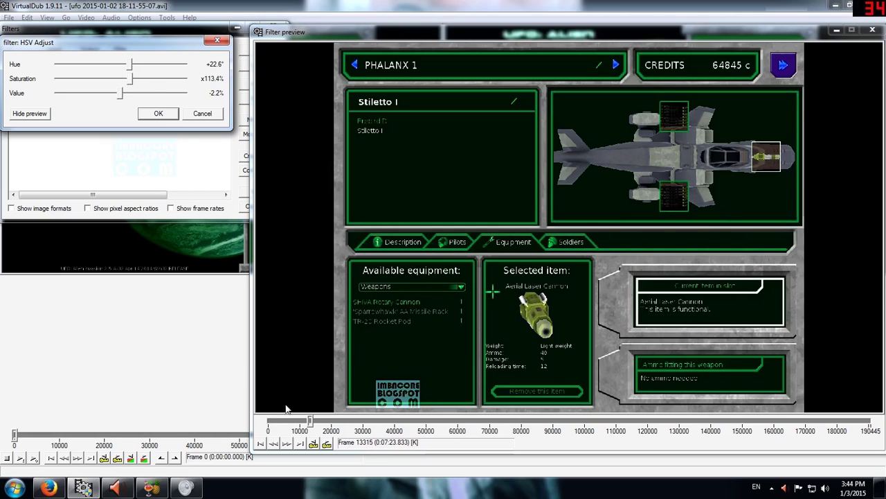
Scrub the HSV preview to around frame 27156, try a saturation of about 108.2%, and cancel the HSV changes
{"action": "left_click_drag", "start_coordinate": [309, 421], "coordinate": [357, 432]}
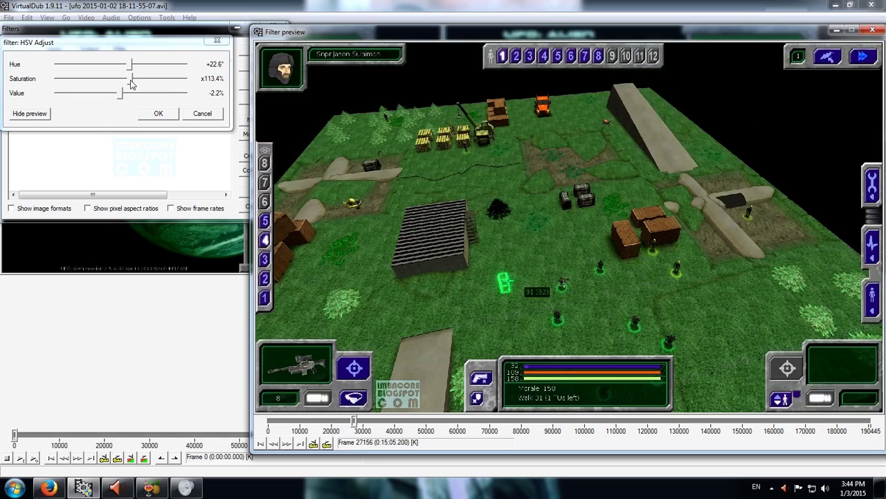
{"action": "left_click_drag", "start_coordinate": [132, 83], "coordinate": [127, 83]}
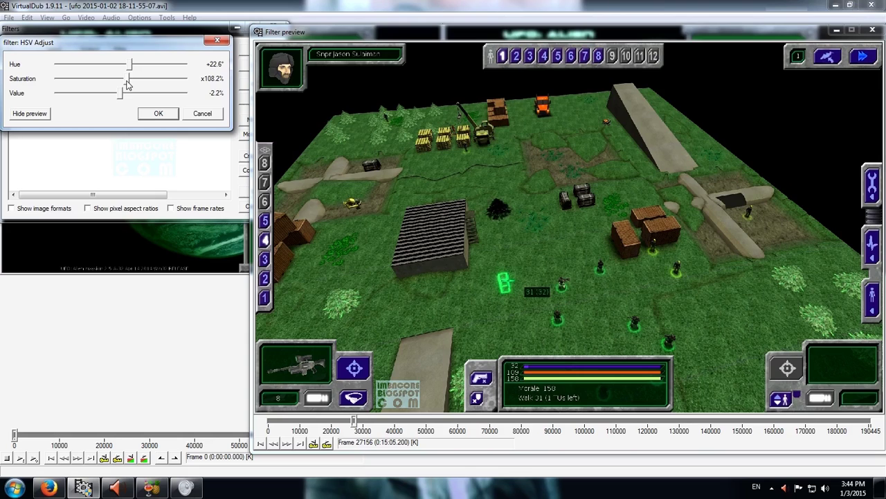
{"action": "mouse_move", "coordinate": [127, 83]}
{"action": "left_mouse_down"}
{"action": "mouse_move", "coordinate": [101, 81]}
{"action": "mouse_move", "coordinate": [129, 81]}
{"action": "left_mouse_up"}
{"action": "mouse_move", "coordinate": [119, 99]}
{"action": "left_mouse_down"}
{"action": "mouse_move", "coordinate": [95, 102]}
{"action": "mouse_move", "coordinate": [119, 99]}
{"action": "left_mouse_up"}
{"action": "left_click", "coordinate": [202, 113]}
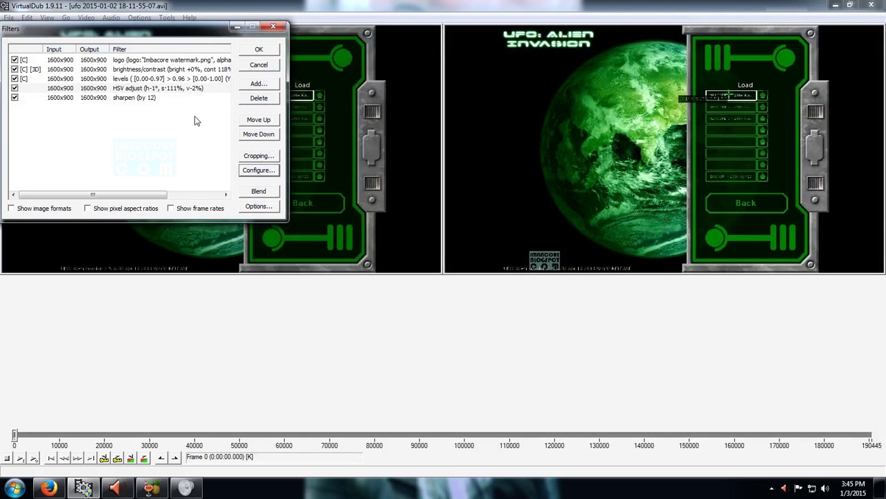
Open the sharpen filter's configuration with its preview fitted beside the settings, and scrub the preview to around frame 5167
{"action": "left_click", "coordinate": [147, 101]}
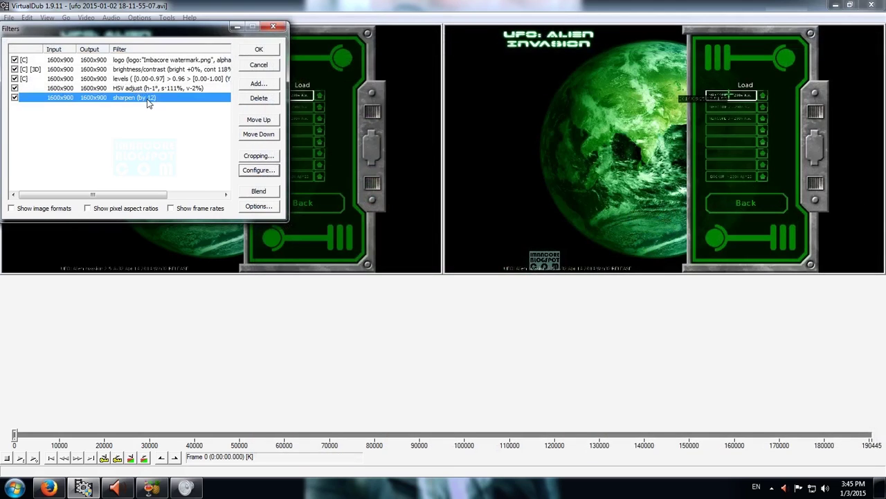
{"action": "double_click", "coordinate": [148, 99]}
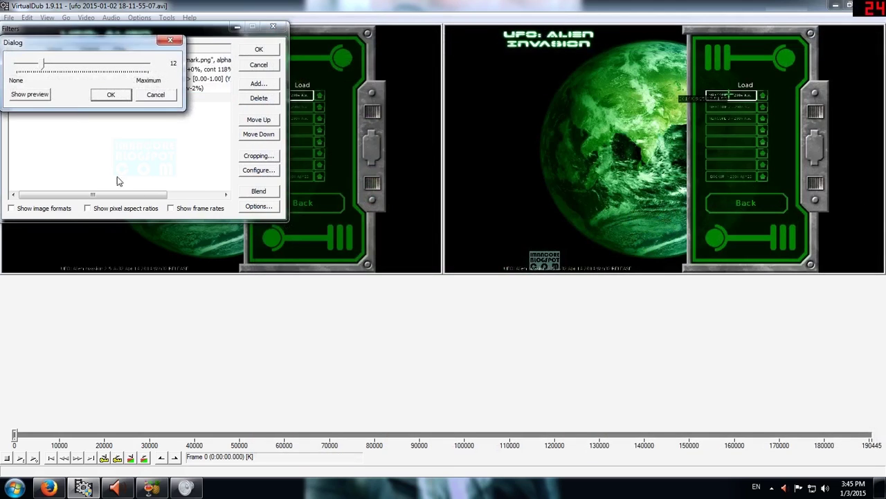
{"action": "left_click", "coordinate": [30, 94]}
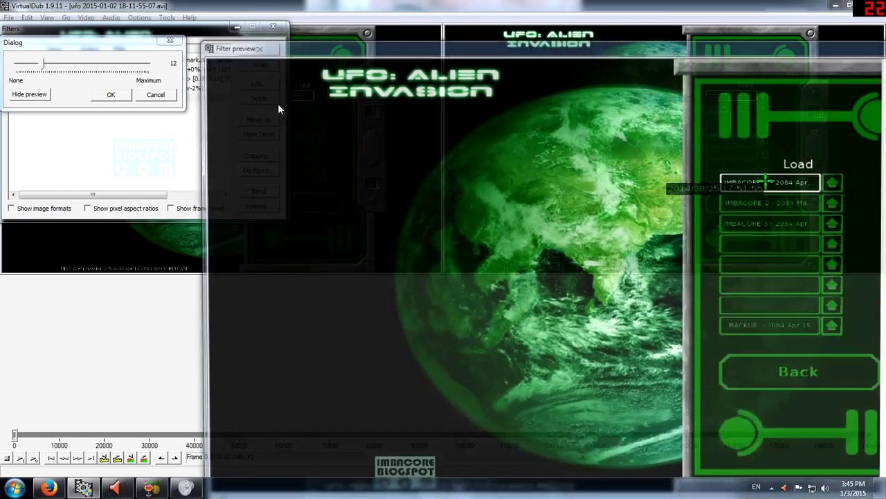
{"action": "left_click_drag", "start_coordinate": [277, 103], "coordinate": [231, 25]}
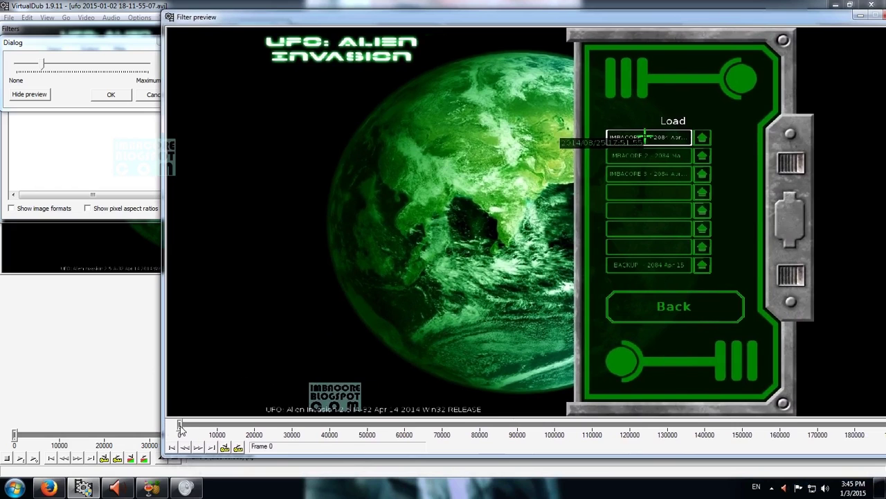
{"action": "left_click_drag", "start_coordinate": [182, 429], "coordinate": [201, 430]}
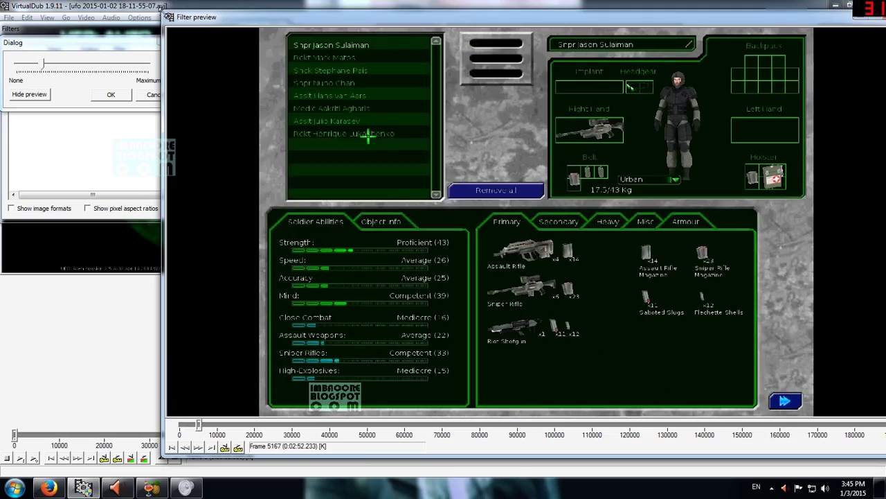
{"action": "left_click_drag", "start_coordinate": [162, 12], "coordinate": [238, 38]}
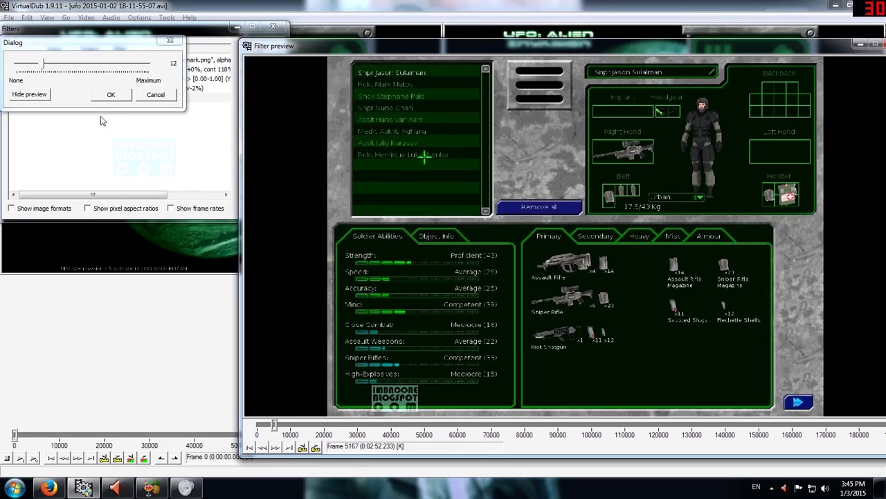
Check the sharpening around frames 26497 and 18548, try a sharpen amount of 11, and cancel the change
{"action": "left_click_drag", "start_coordinate": [105, 45], "coordinate": [122, 79]}
{"action": "left_click_drag", "start_coordinate": [275, 425], "coordinate": [347, 429]}
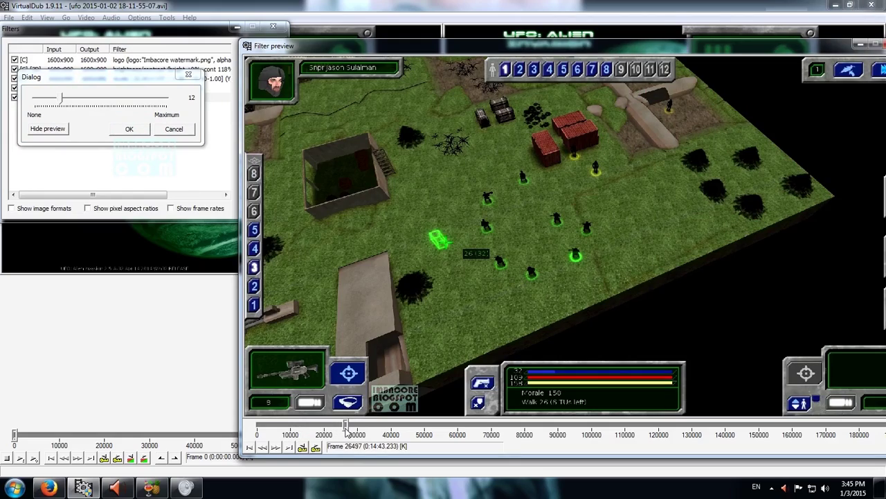
{"action": "left_click_drag", "start_coordinate": [347, 430], "coordinate": [320, 425]}
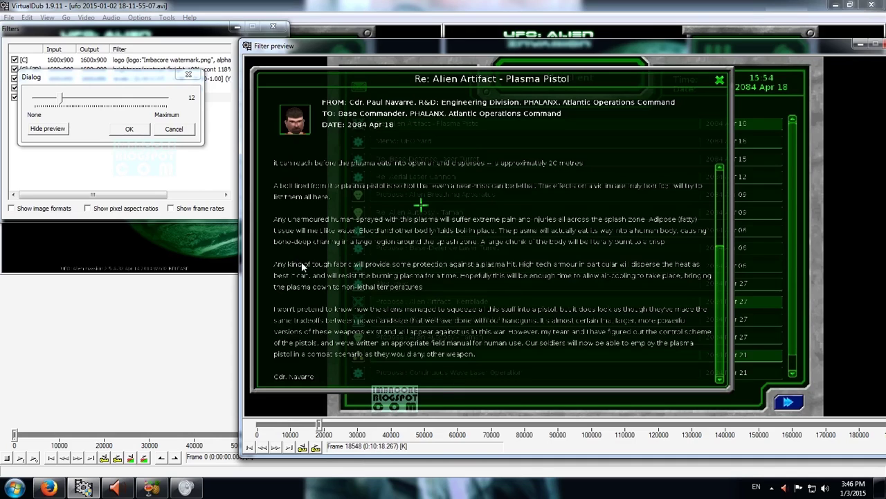
{"action": "left_click", "coordinate": [61, 102]}
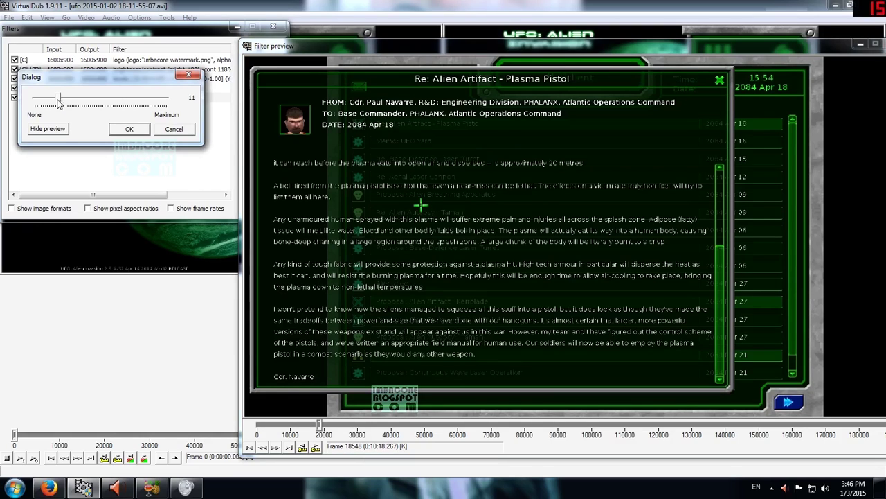
{"action": "left_click_drag", "start_coordinate": [60, 104], "coordinate": [58, 104]}
{"action": "left_click", "coordinate": [177, 132]}
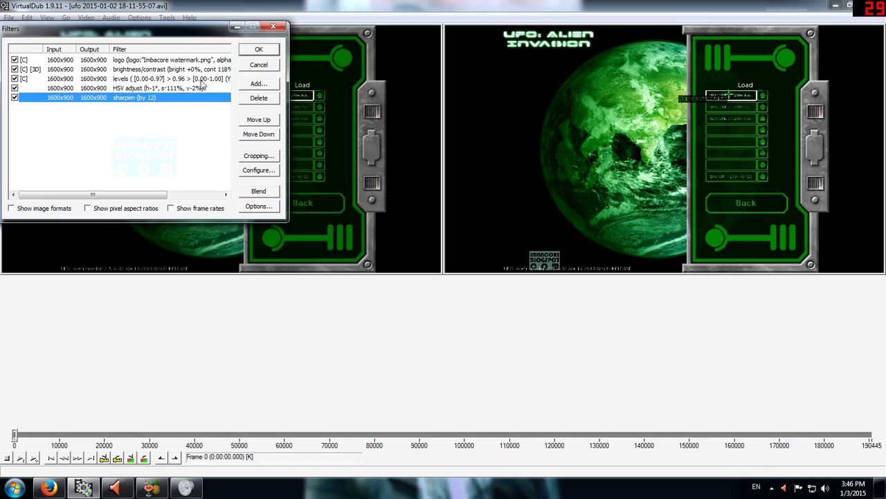
Add the smoother filter to the filter chain and show its preview
{"action": "left_click", "coordinate": [251, 87]}
{"action": "left_click_drag", "start_coordinate": [219, 97], "coordinate": [218, 163]}
{"action": "left_click", "coordinate": [24, 135]}
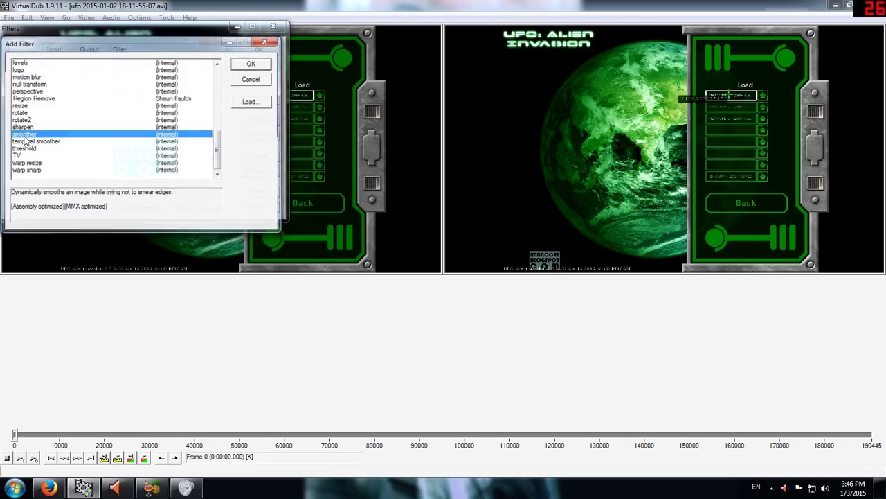
{"action": "double_click", "coordinate": [24, 135]}
{"action": "left_click", "coordinate": [43, 115]}
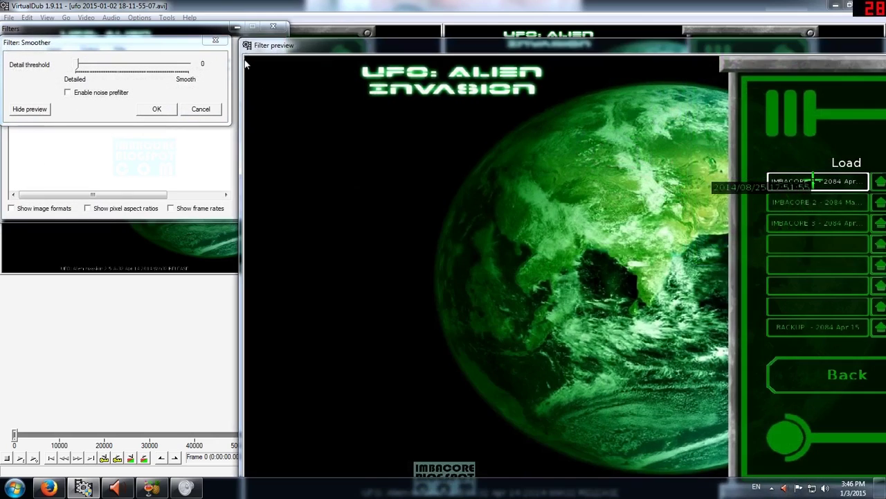
Shrink the smoother preview to fit beside its settings and scrub it to around frame 53814
{"action": "mouse_move", "coordinate": [277, 45]}
{"action": "left_mouse_down"}
{"action": "mouse_move", "coordinate": [439, 133]}
{"action": "mouse_move", "coordinate": [382, 68]}
{"action": "mouse_move", "coordinate": [280, 29]}
{"action": "left_mouse_up"}
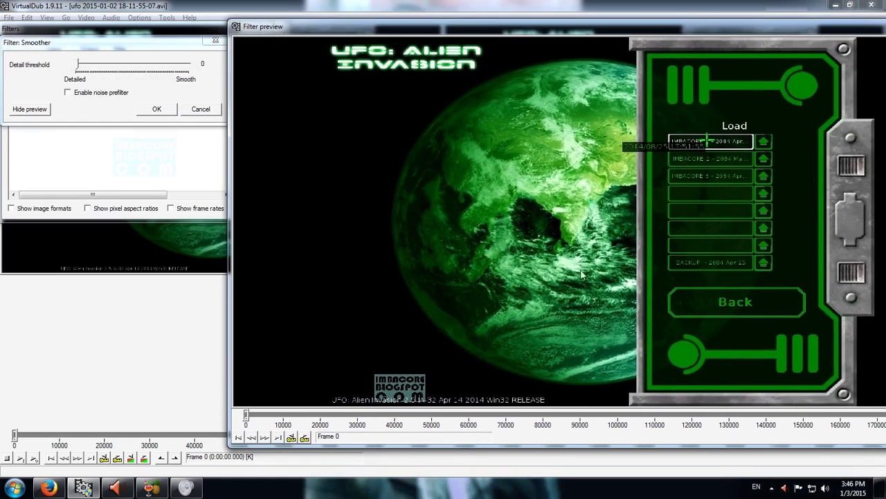
{"action": "left_click_drag", "start_coordinate": [412, 21], "coordinate": [413, 43]}
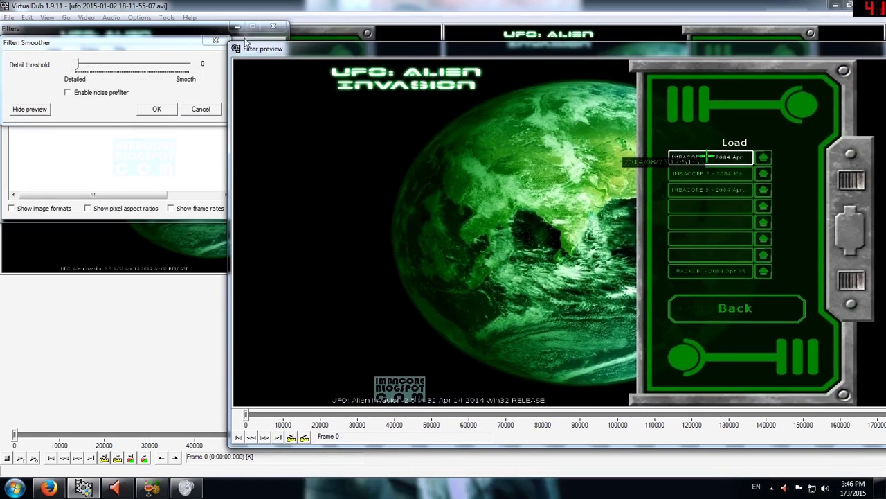
{"action": "left_click_drag", "start_coordinate": [275, 62], "coordinate": [302, 21]}
{"action": "left_click_drag", "start_coordinate": [391, 34], "coordinate": [321, 32]}
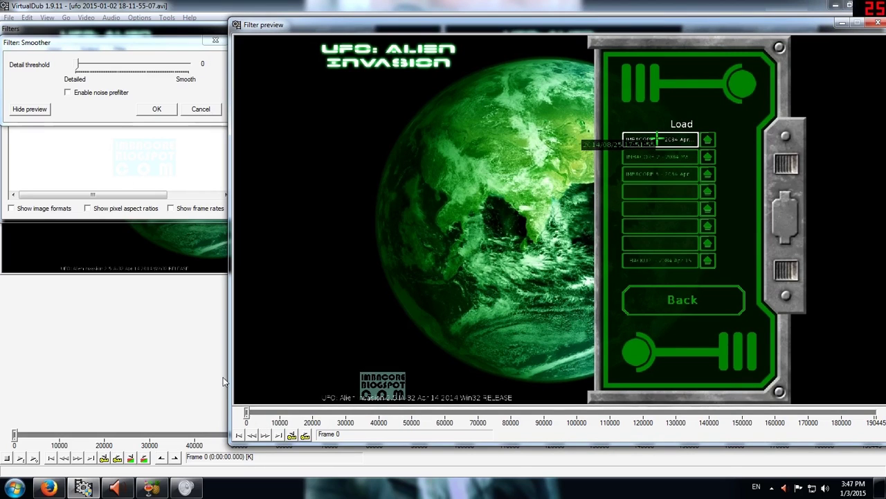
{"action": "left_click_drag", "start_coordinate": [250, 416], "coordinate": [253, 416]}
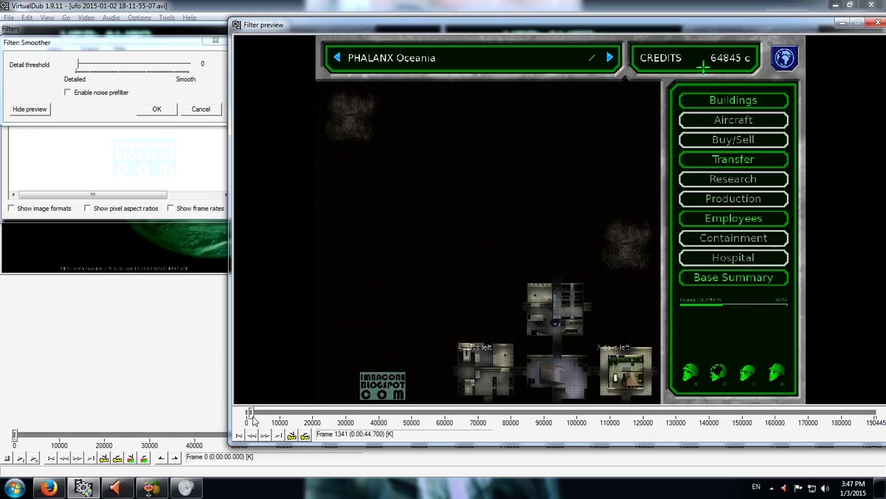
{"action": "left_click_drag", "start_coordinate": [253, 416], "coordinate": [424, 422]}
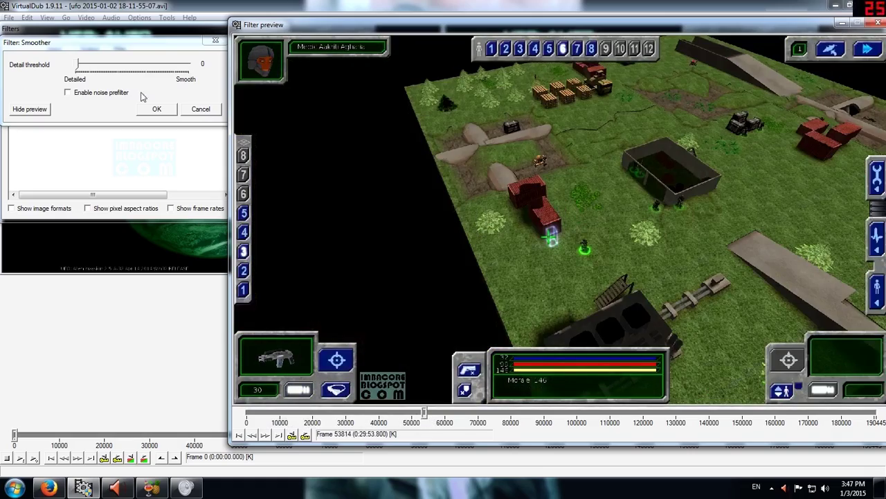
Try smoother detail thresholds of 7, 100 and 31 while comparing the preview
{"action": "left_click_drag", "start_coordinate": [78, 66], "coordinate": [86, 70]}
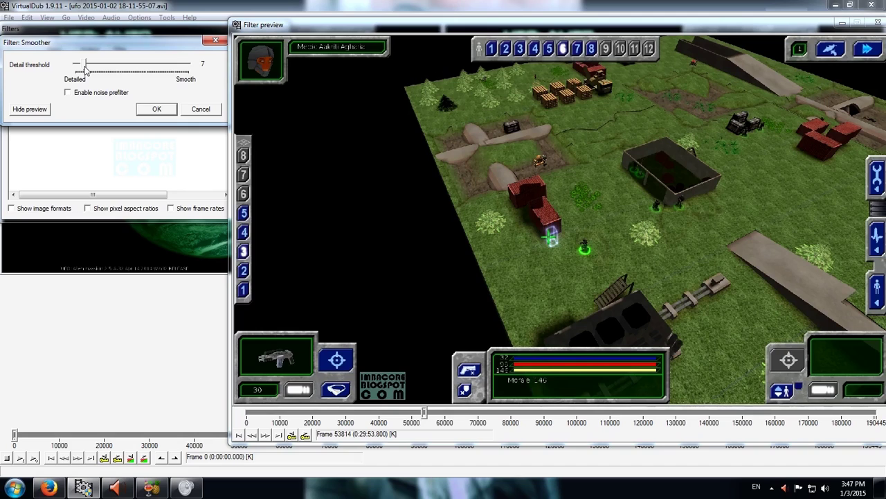
{"action": "left_click_drag", "start_coordinate": [85, 68], "coordinate": [84, 68]}
{"action": "left_click_drag", "start_coordinate": [84, 68], "coordinate": [196, 64]}
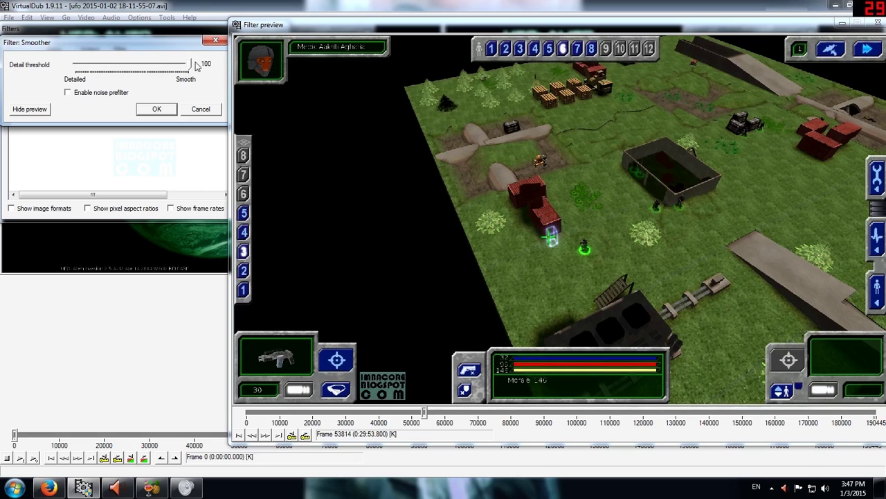
{"action": "mouse_move", "coordinate": [415, 25]}
{"action": "left_mouse_down"}
{"action": "mouse_move", "coordinate": [324, 14]}
{"action": "mouse_move", "coordinate": [418, 21]}
{"action": "left_mouse_up"}
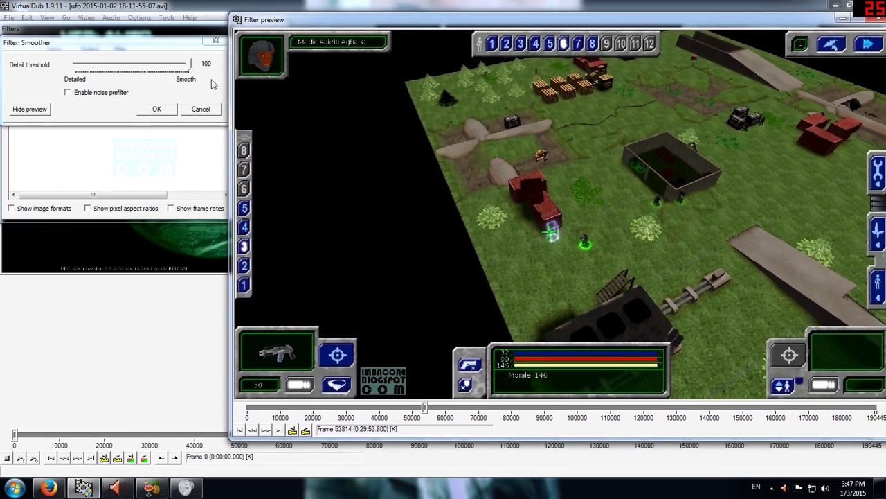
{"action": "left_click_drag", "start_coordinate": [191, 66], "coordinate": [115, 67]}
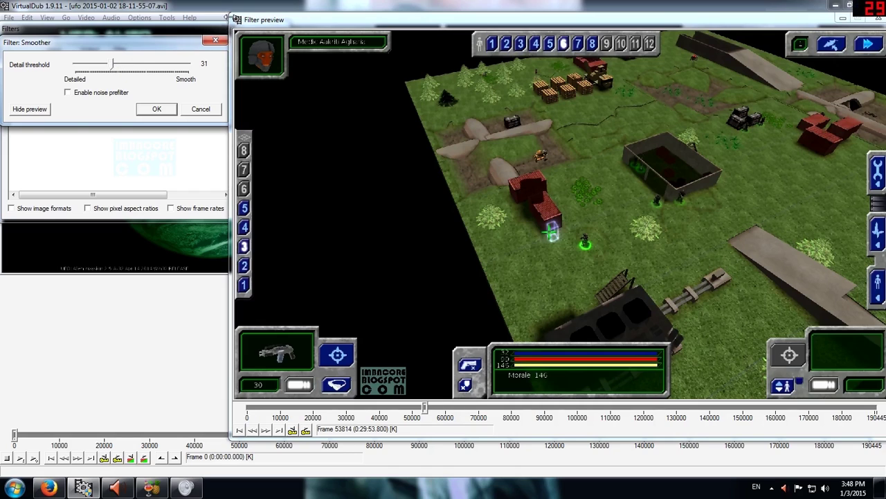
Rearrange the smoother settings and preview to expose the filter list, close the preview and discard the smoother filter
{"action": "left_click_drag", "start_coordinate": [160, 44], "coordinate": [167, 166]}
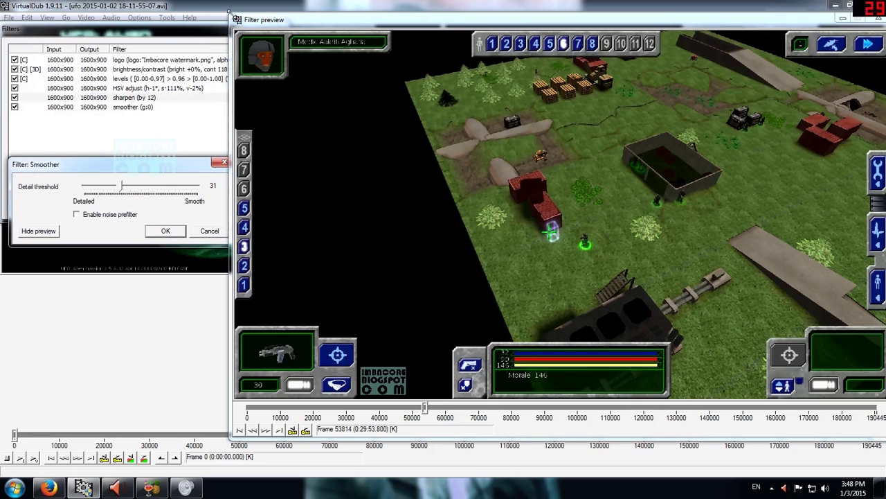
{"action": "left_click_drag", "start_coordinate": [229, 12], "coordinate": [287, 49]}
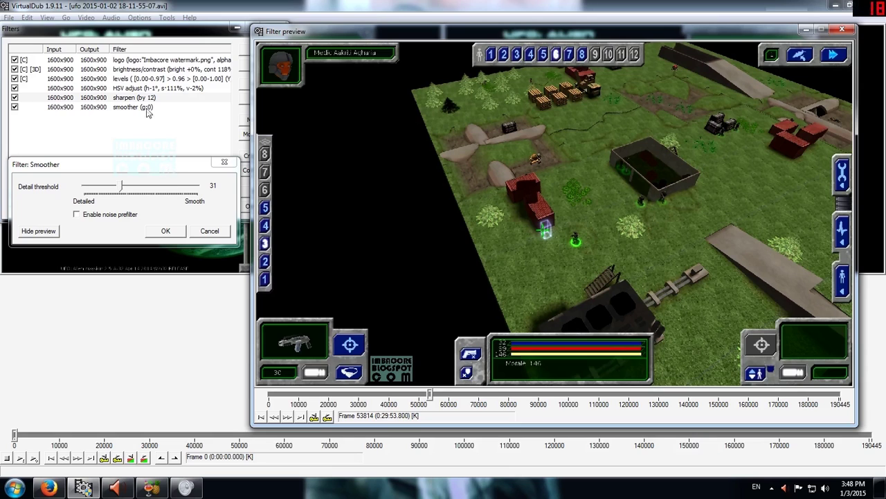
{"action": "left_click_drag", "start_coordinate": [210, 171], "coordinate": [188, 141]}
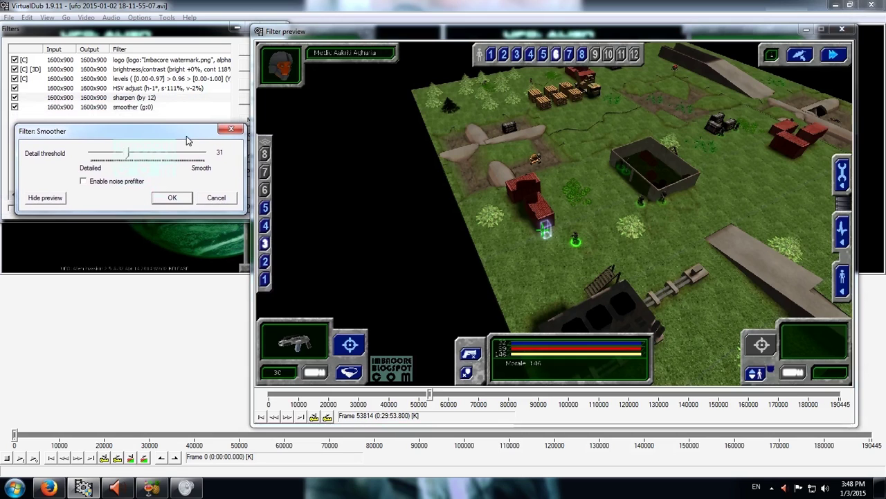
{"action": "left_click", "coordinate": [842, 31]}
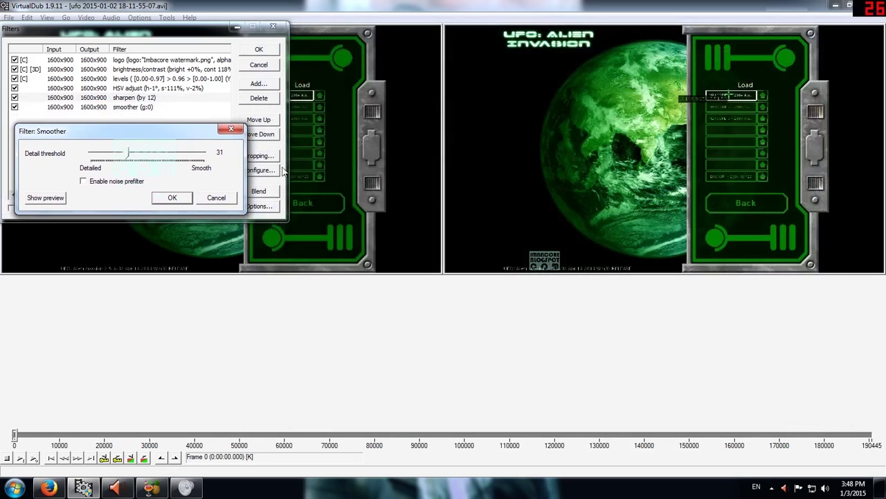
{"action": "left_click", "coordinate": [228, 131]}
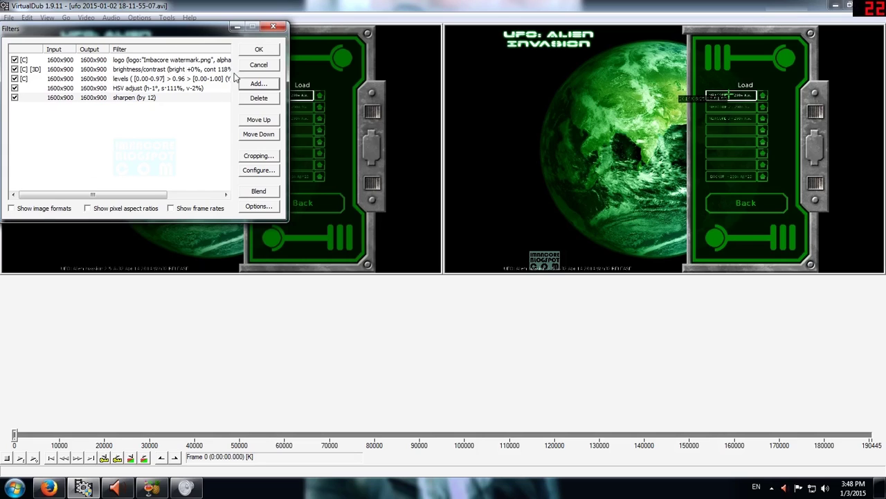
Close the filter list and look at the commands for saving and loading processing settings without saving a configuration
{"action": "left_click", "coordinate": [273, 26]}
{"action": "left_click", "coordinate": [9, 17]}
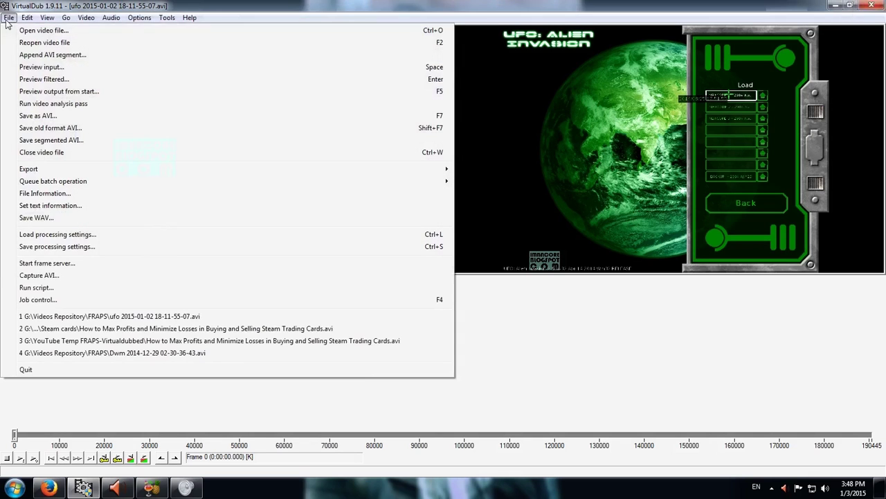
{"action": "left_click", "coordinate": [44, 248]}
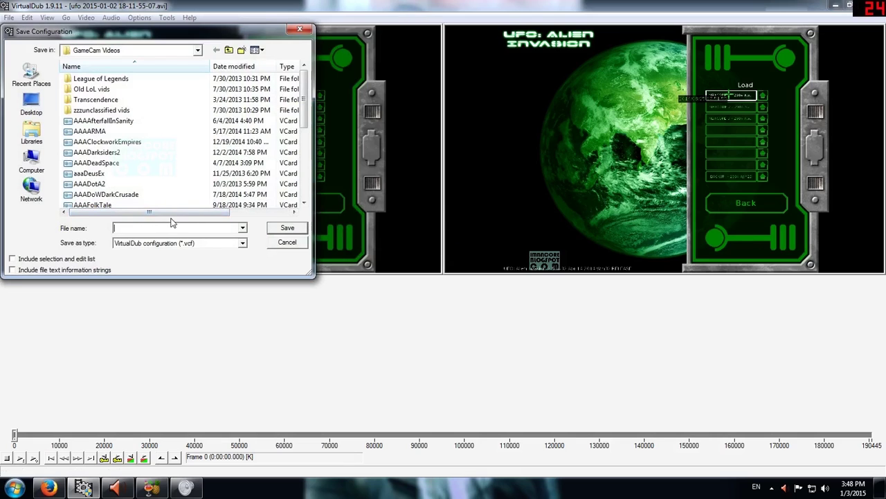
{"action": "left_click", "coordinate": [300, 31]}
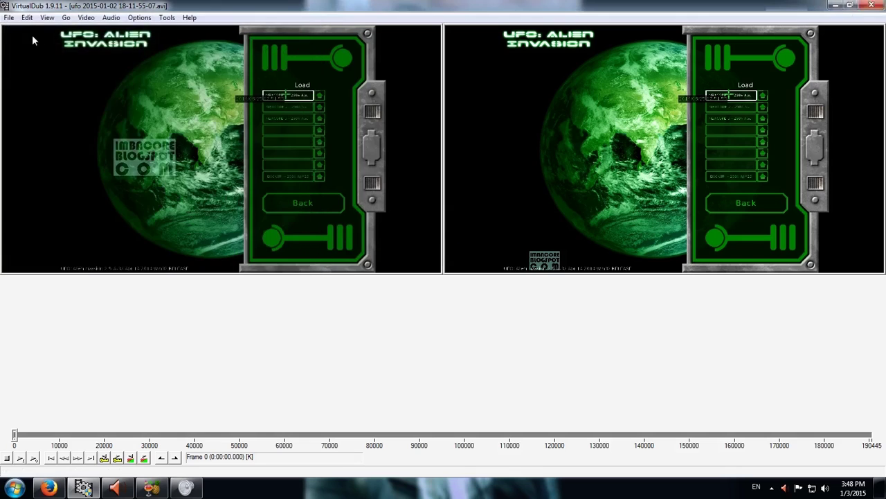
{"action": "left_click", "coordinate": [10, 17]}
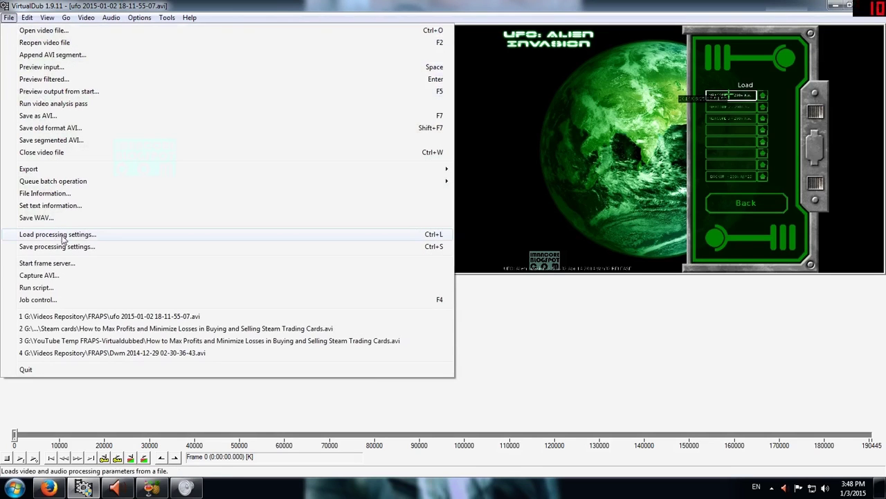
{"action": "left_click", "coordinate": [289, 15]}
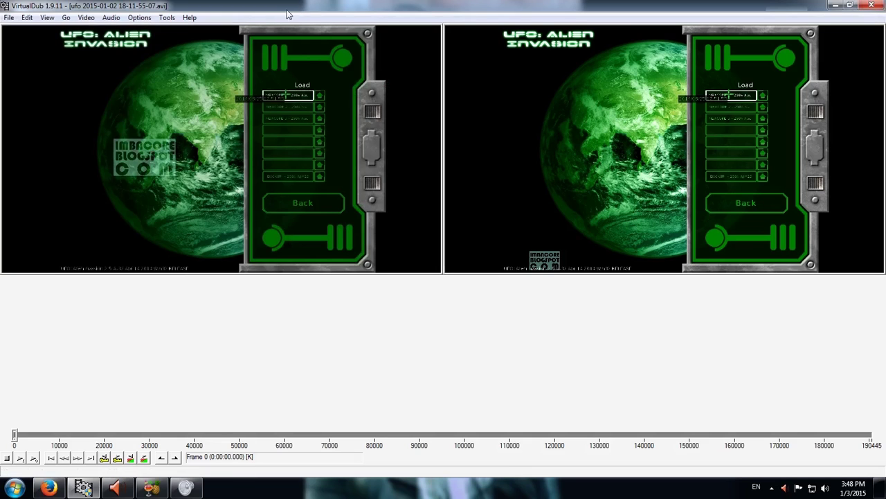
Review the list of applied video filters and close it again
{"action": "left_click", "coordinate": [86, 18]}
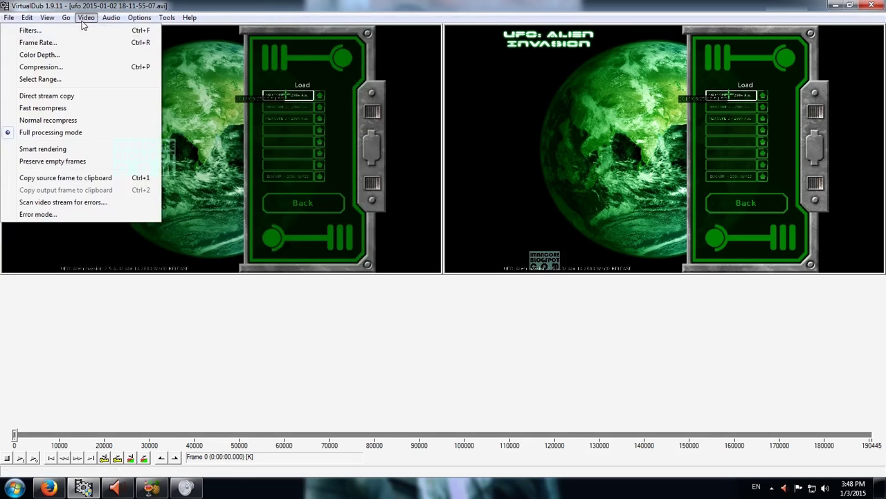
{"action": "left_click", "coordinate": [71, 29]}
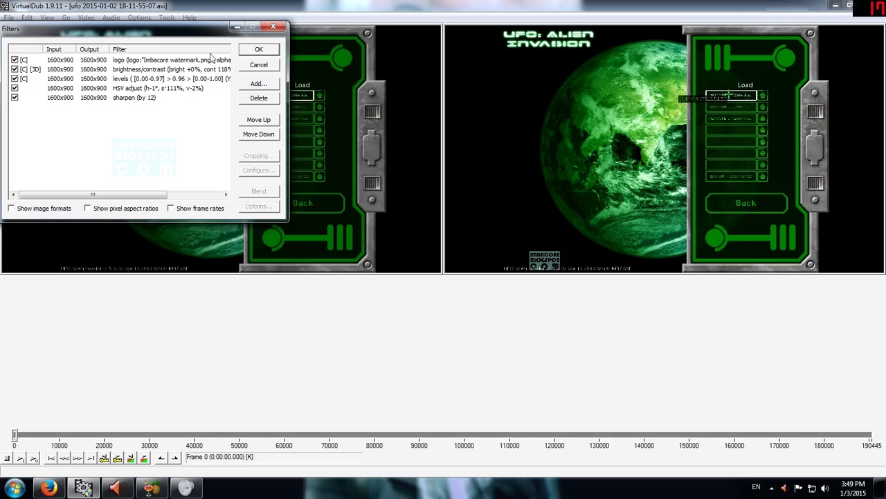
{"action": "left_click", "coordinate": [272, 26]}
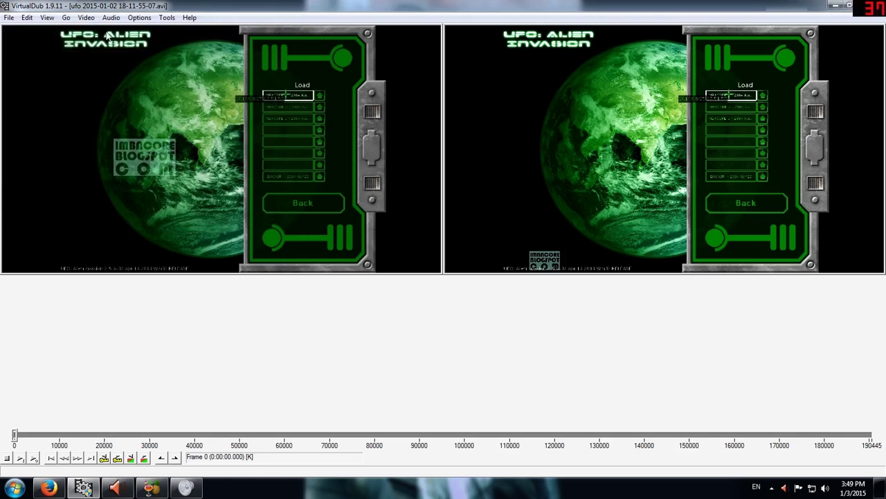
Look through the video frame rate and color depth settings without changing them
{"action": "left_click", "coordinate": [90, 19]}
{"action": "mouse_move", "coordinate": [86, 18]}
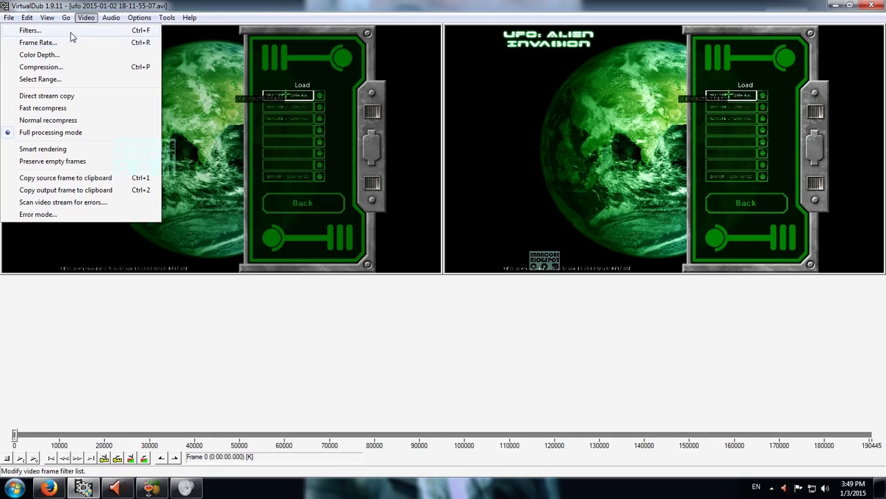
{"action": "left_click", "coordinate": [72, 43]}
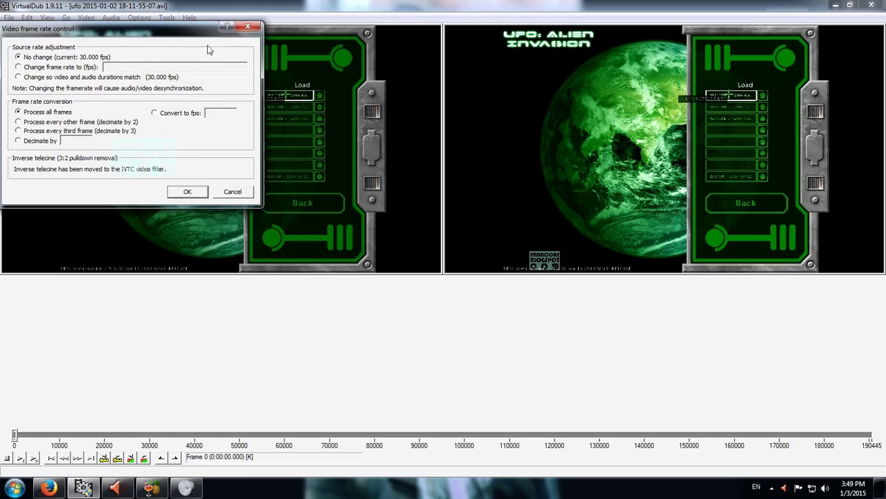
{"action": "left_click", "coordinate": [247, 26]}
{"action": "left_click", "coordinate": [85, 18]}
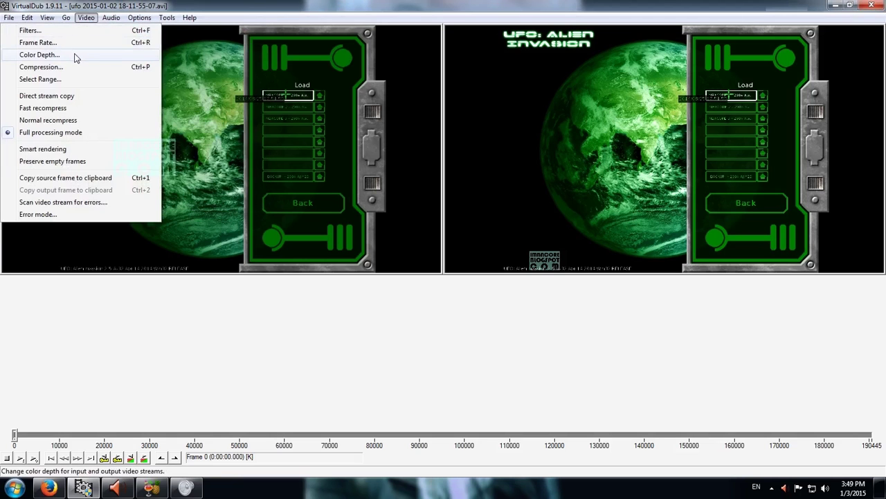
{"action": "left_click", "coordinate": [76, 54]}
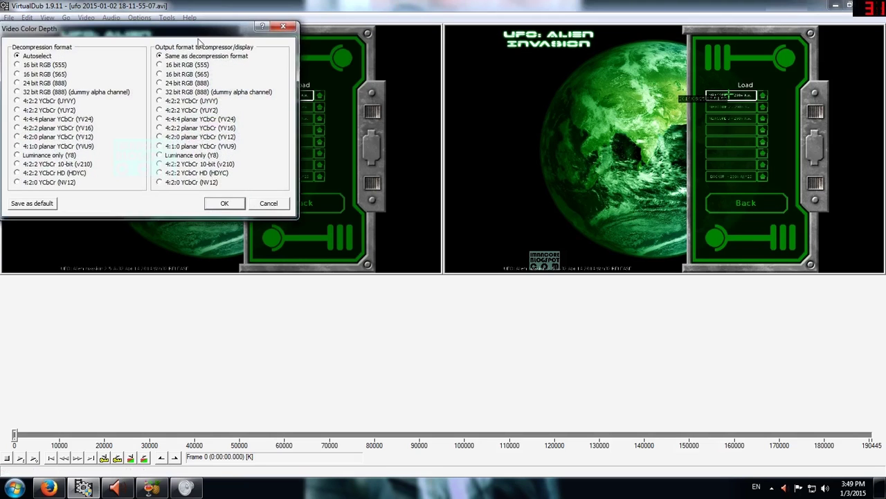
{"action": "left_click", "coordinate": [283, 26]}
Examine the video compression codec list and its x264vfw entry, keeping the current choice
{"action": "left_click", "coordinate": [91, 18]}
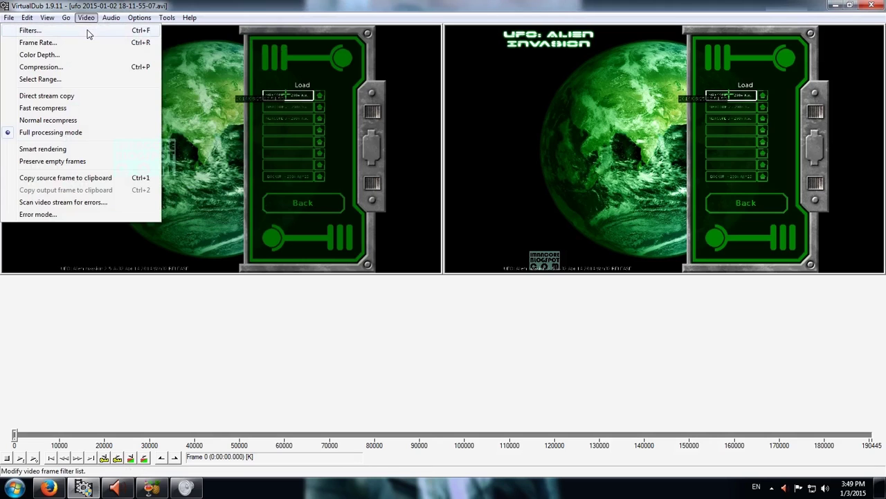
{"action": "left_click", "coordinate": [79, 67]}
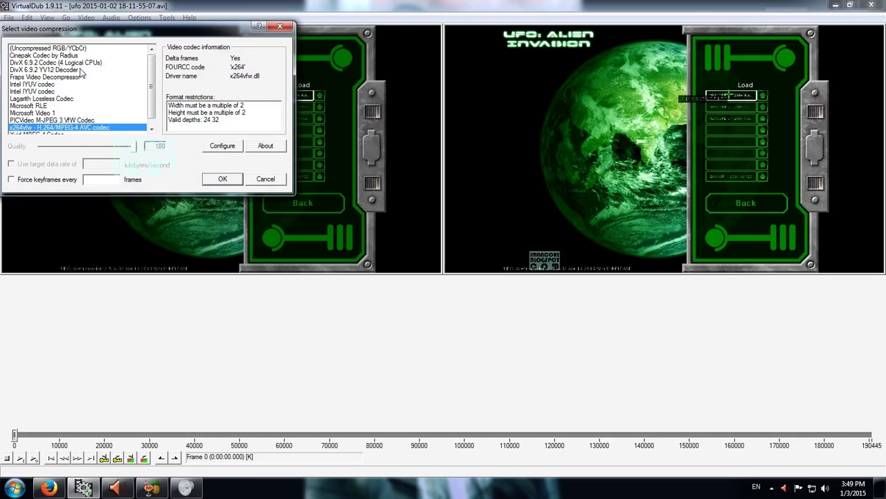
{"action": "left_click", "coordinate": [280, 26]}
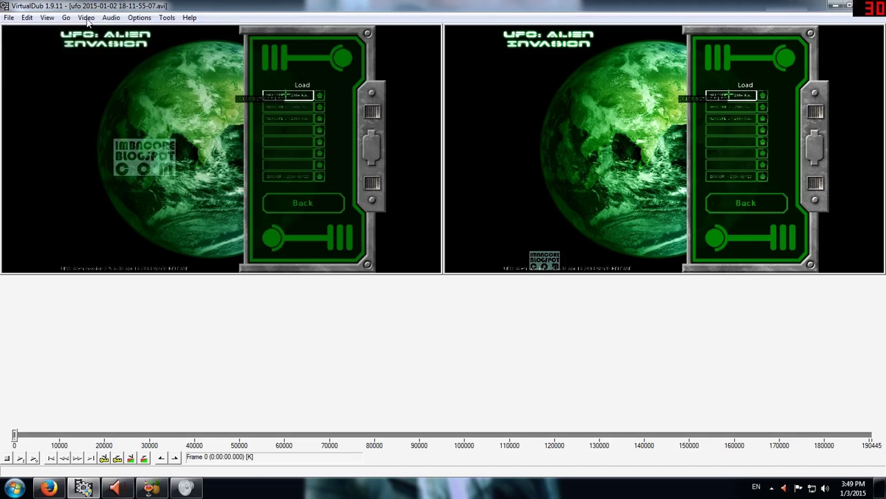
{"action": "left_click", "coordinate": [86, 18]}
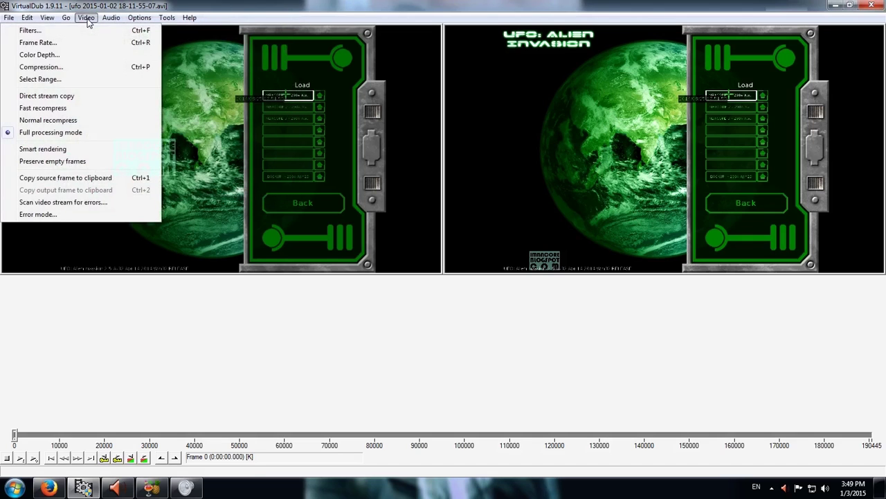
{"action": "left_click", "coordinate": [58, 69]}
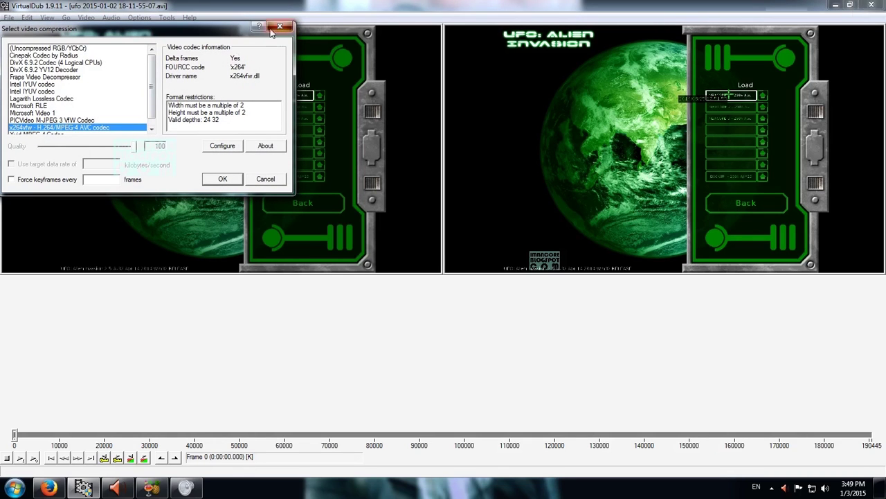
{"action": "left_click", "coordinate": [280, 26]}
{"action": "left_click", "coordinate": [85, 19]}
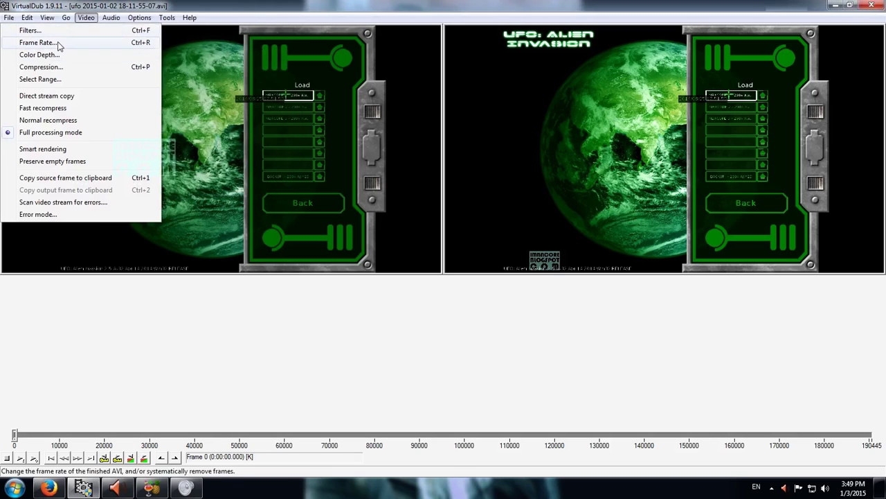
{"action": "key", "text": "Escape"}
Add the Region Remove filter to the video filter chain
{"action": "left_click", "coordinate": [79, 19]}
{"action": "left_click", "coordinate": [86, 32]}
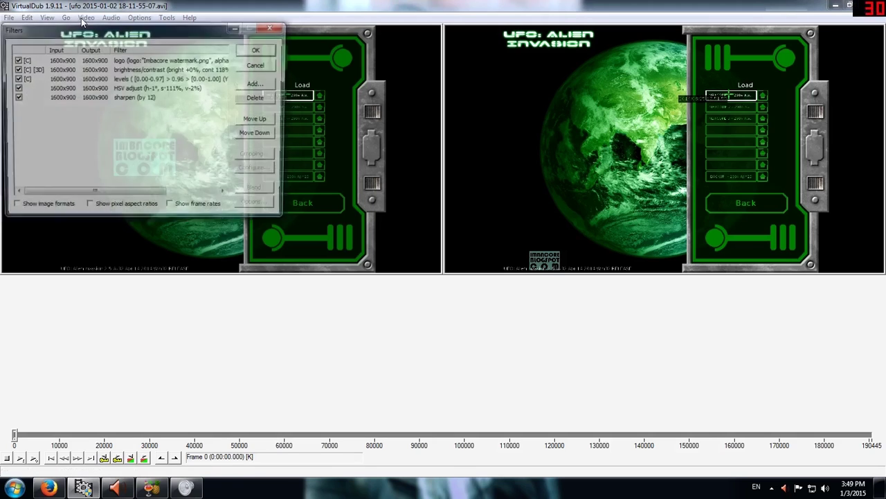
{"action": "left_click", "coordinate": [259, 84]}
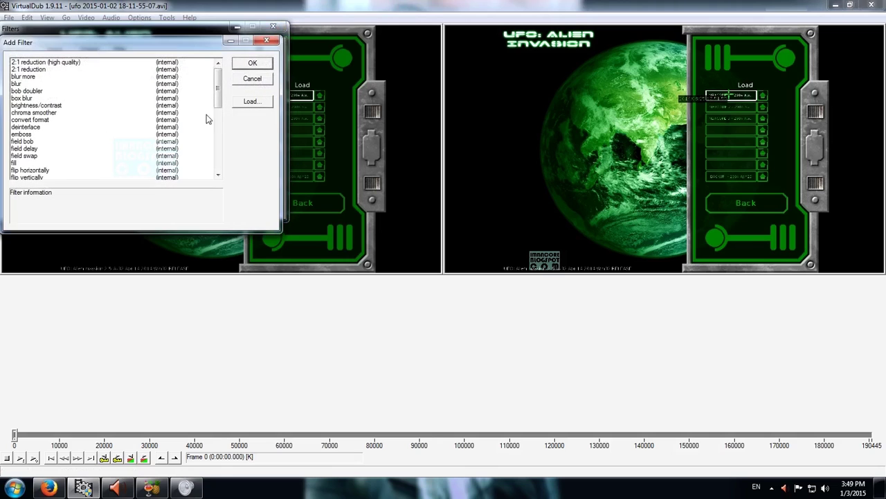
{"action": "scroll", "coordinate": [219, 97], "scroll_direction": "down", "scroll_amount": 2}
{"action": "scroll", "coordinate": [219, 97], "scroll_direction": "up", "scroll_amount": 2}
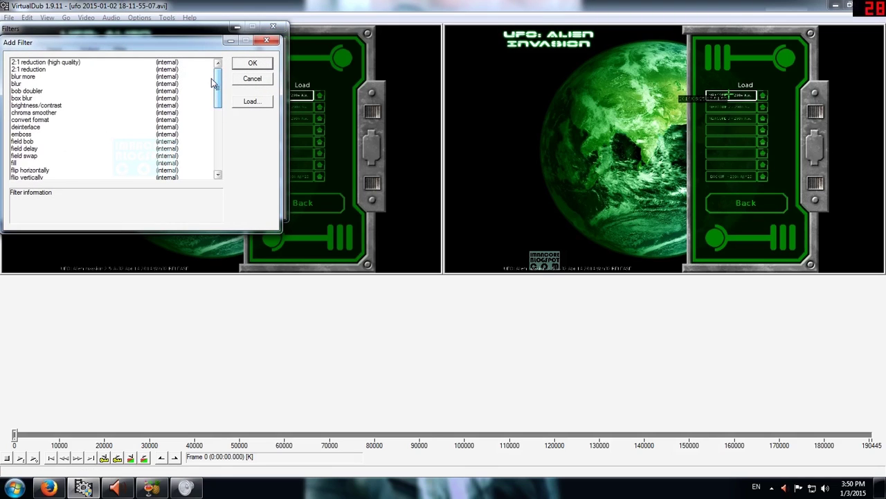
{"action": "key", "text": "r"}
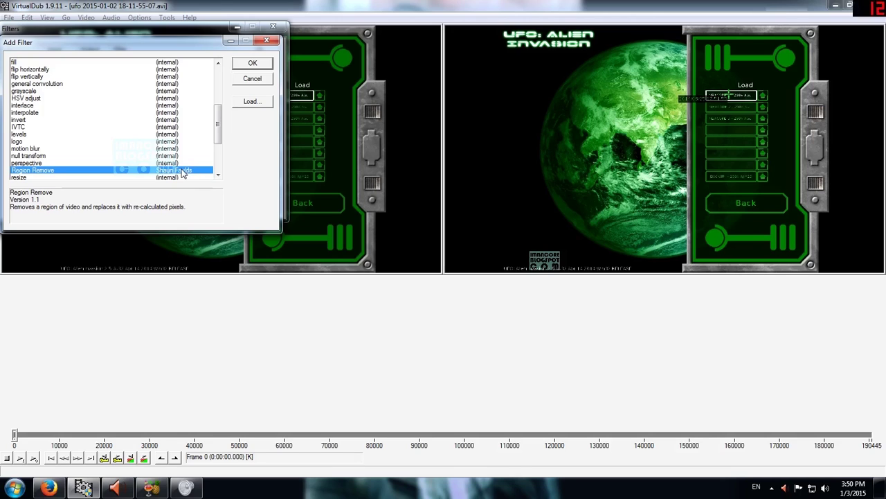
{"action": "double_click", "coordinate": [181, 171]}
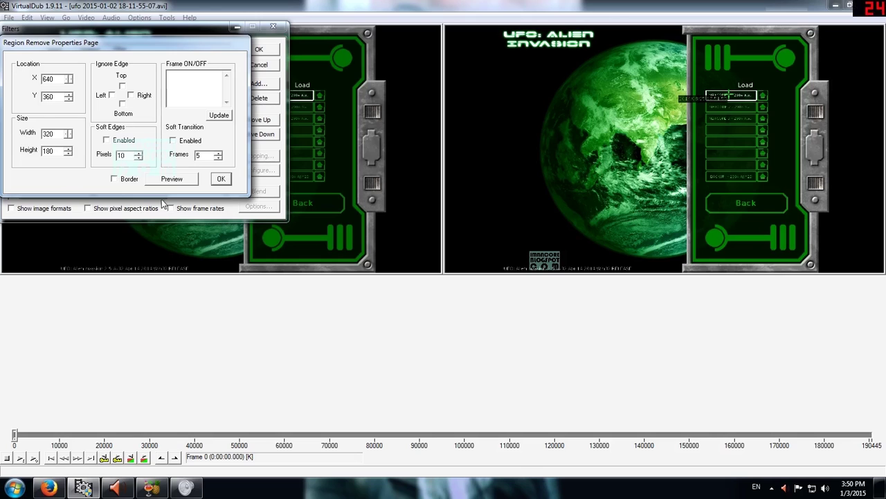
Show the Region Remove preview, shrink it and place it beside the filter's settings
{"action": "left_click", "coordinate": [172, 179]}
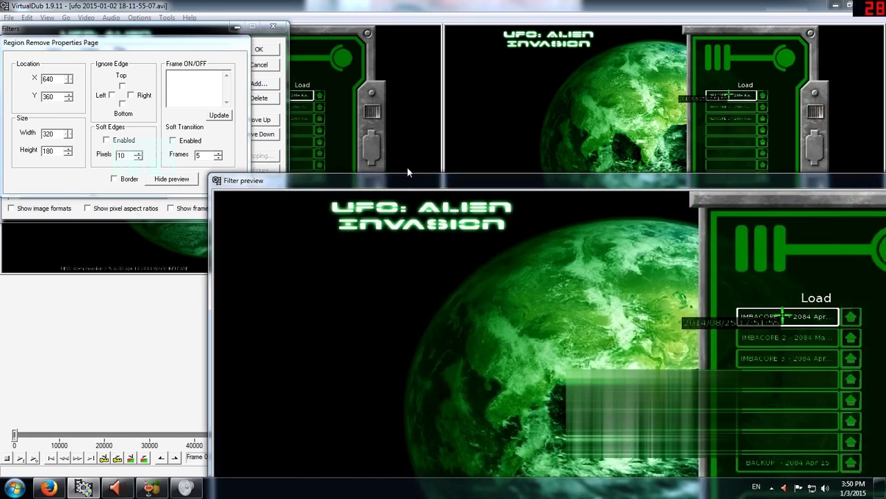
{"action": "left_click_drag", "start_coordinate": [408, 173], "coordinate": [340, 47]}
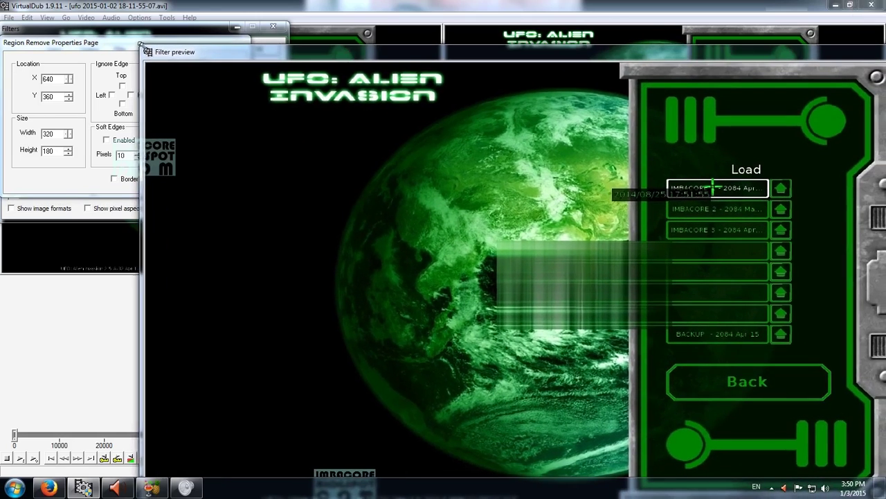
{"action": "left_click_drag", "start_coordinate": [142, 47], "coordinate": [449, 165]}
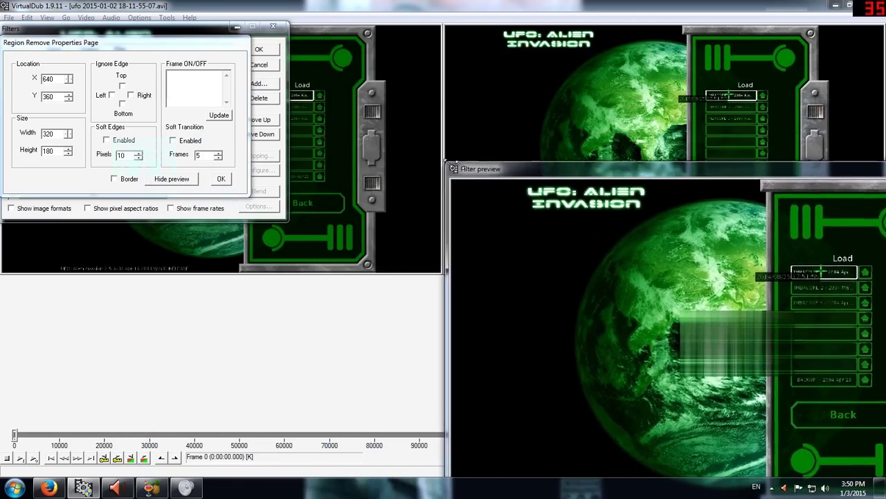
{"action": "left_click_drag", "start_coordinate": [516, 175], "coordinate": [355, 53]}
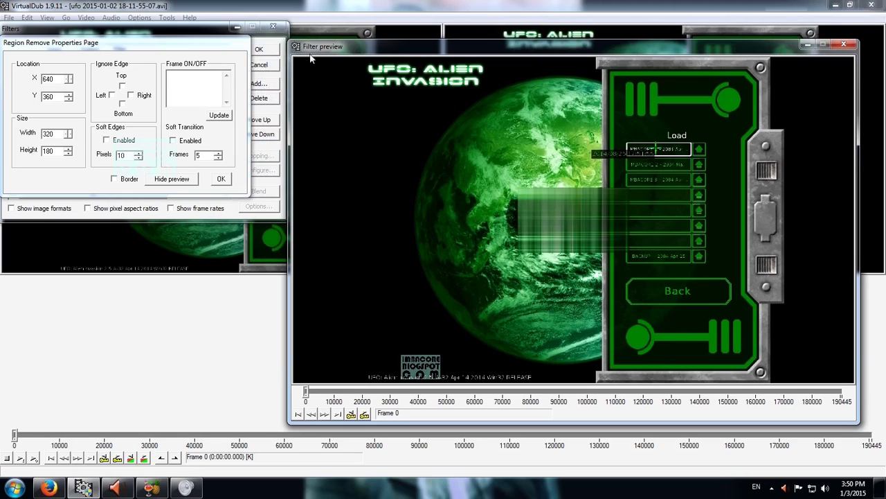
{"action": "left_click_drag", "start_coordinate": [330, 46], "coordinate": [331, 31]}
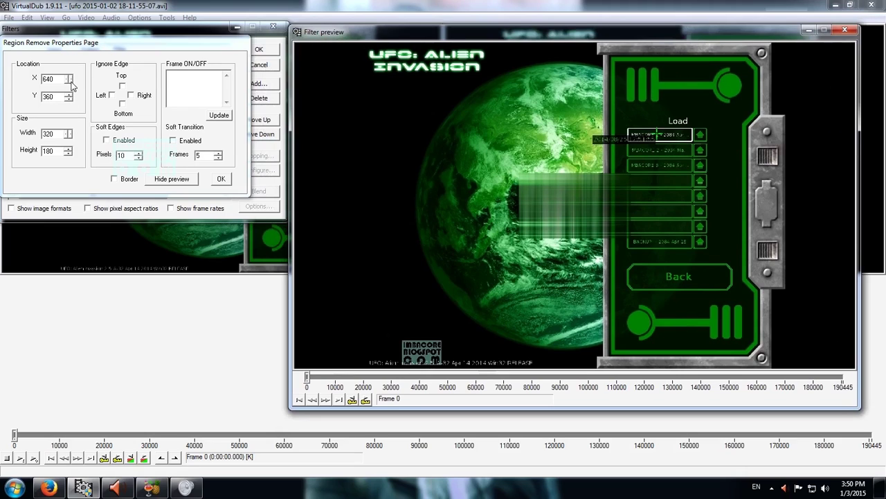
Set the removed region's location to X 715 and Y 390
{"action": "left_click", "coordinate": [70, 79]}
{"action": "left_click", "coordinate": [69, 79]}
{"action": "left_click", "coordinate": [70, 79]}
{"action": "left_click", "coordinate": [69, 79]}
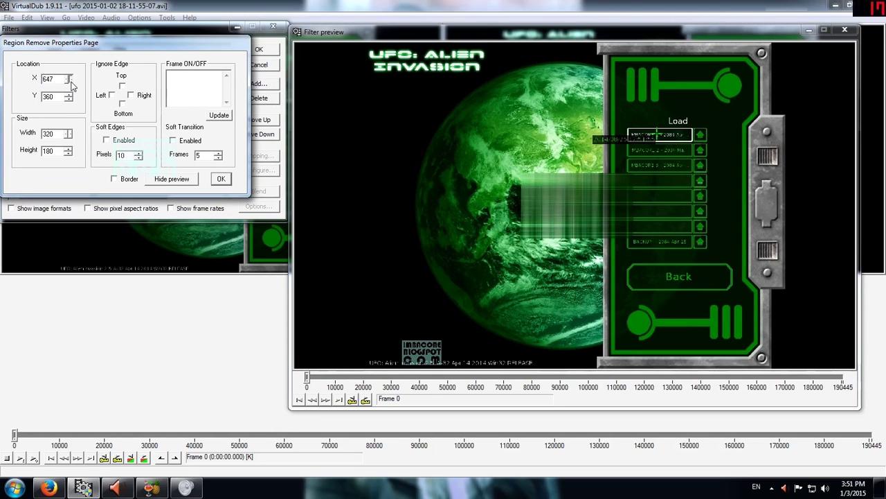
{"action": "left_click_drag", "start_coordinate": [70, 79], "coordinate": [68, 101]}
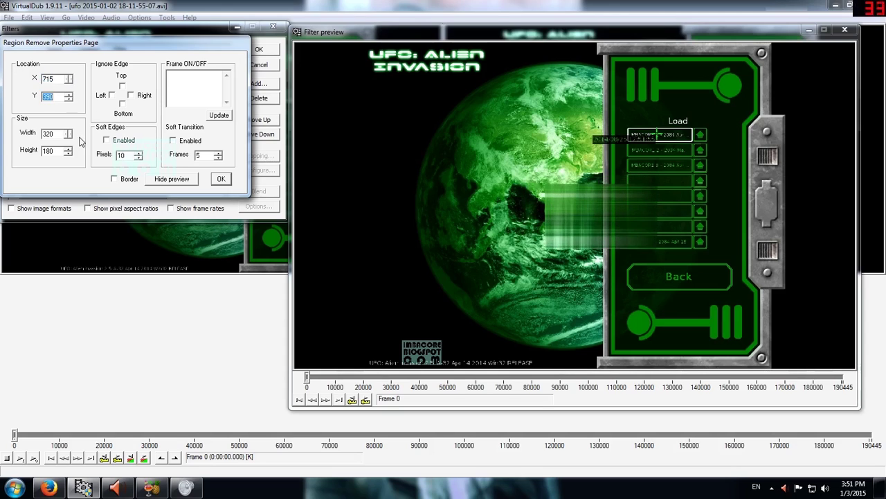
Set the removed region's size to width 301 and height 184
{"action": "left_click", "coordinate": [68, 137]}
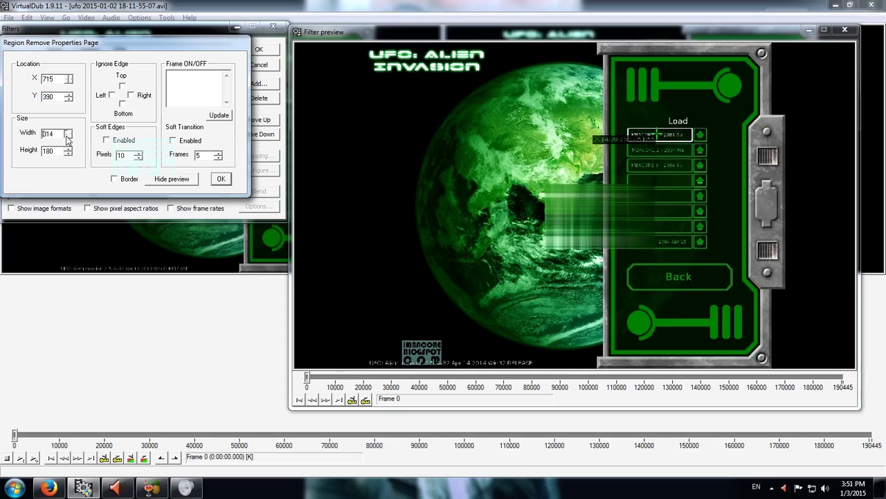
{"action": "left_click_drag", "start_coordinate": [68, 138], "coordinate": [72, 139]}
{"action": "left_click", "coordinate": [69, 134]}
{"action": "left_click", "coordinate": [69, 134]}
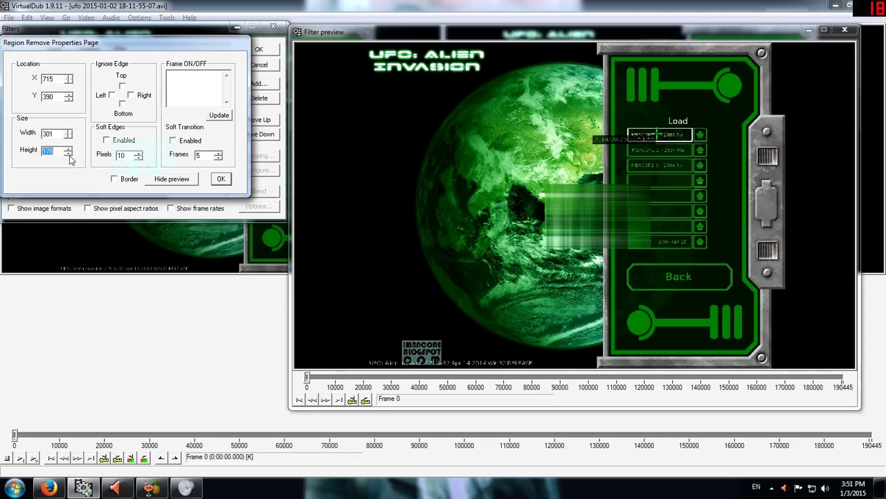
{"action": "left_click", "coordinate": [70, 153]}
{"action": "left_click_drag", "start_coordinate": [69, 149], "coordinate": [68, 148]}
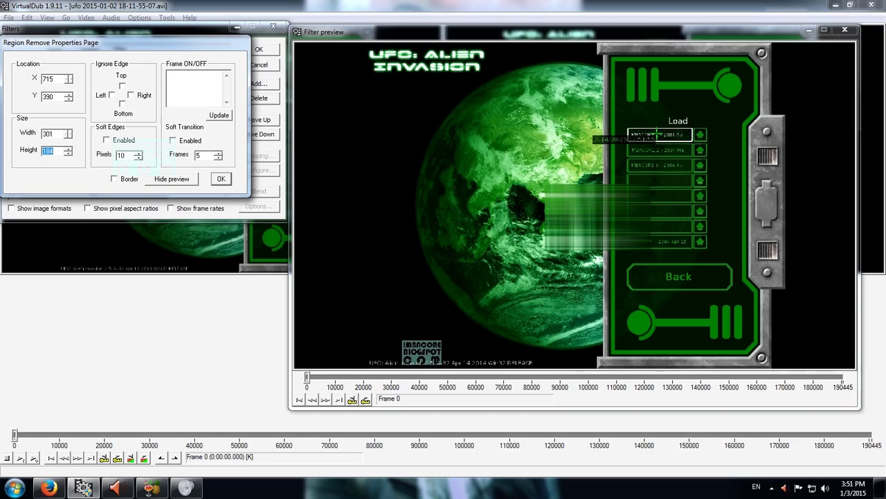
Enter frame 5317, found by scrubbing the preview, as the first Frame ON/OFF value of the Region Remove filter
{"action": "left_click", "coordinate": [167, 74]}
{"action": "left_click_drag", "start_coordinate": [312, 379], "coordinate": [325, 385]}
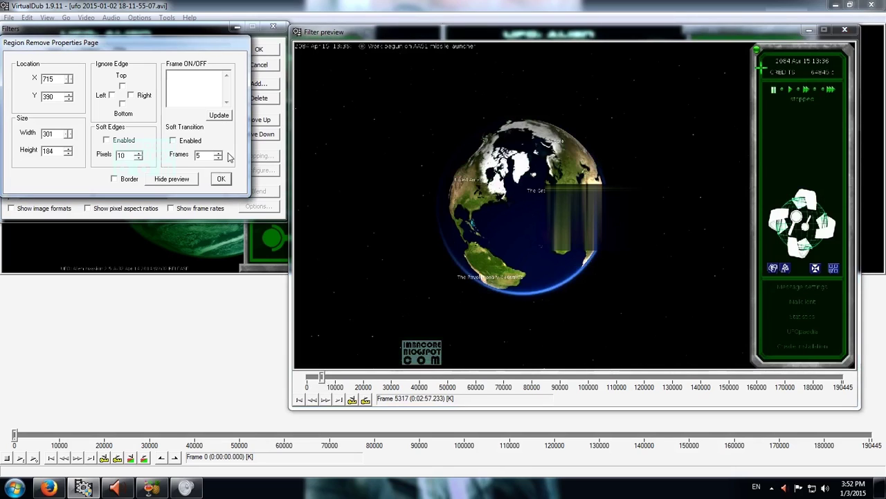
{"action": "double_click", "coordinate": [404, 398]}
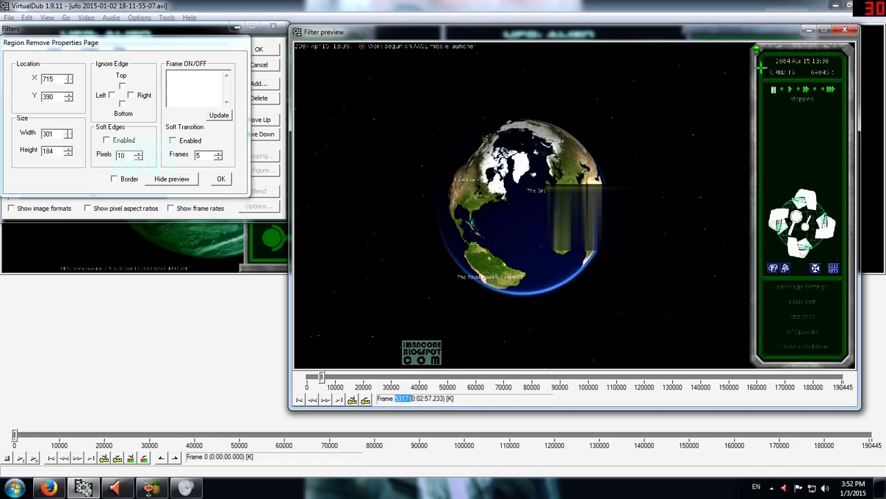
{"action": "key", "text": "alt+Tab"}
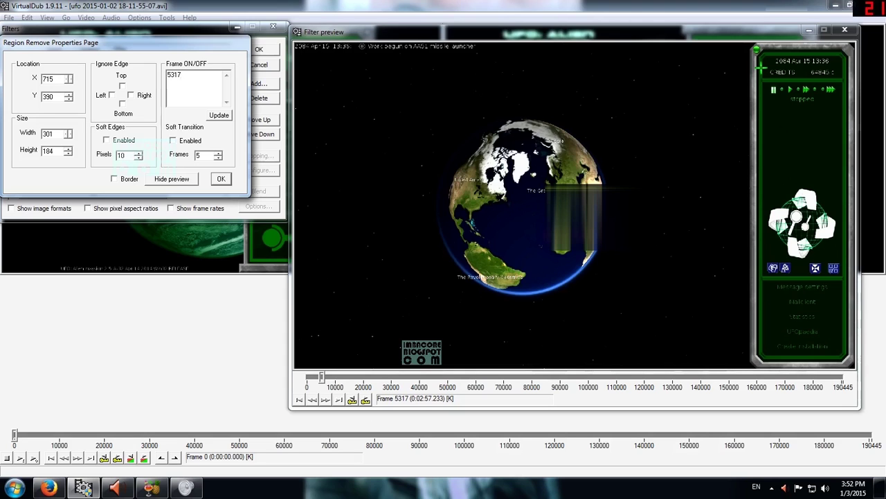
Add frame 10241 as the second Frame ON/OFF value, update the list, preview a frame past that range and accept the Region Remove settings
{"action": "left_click", "coordinate": [323, 380]}
{"action": "left_click_drag", "start_coordinate": [324, 380], "coordinate": [337, 385]}
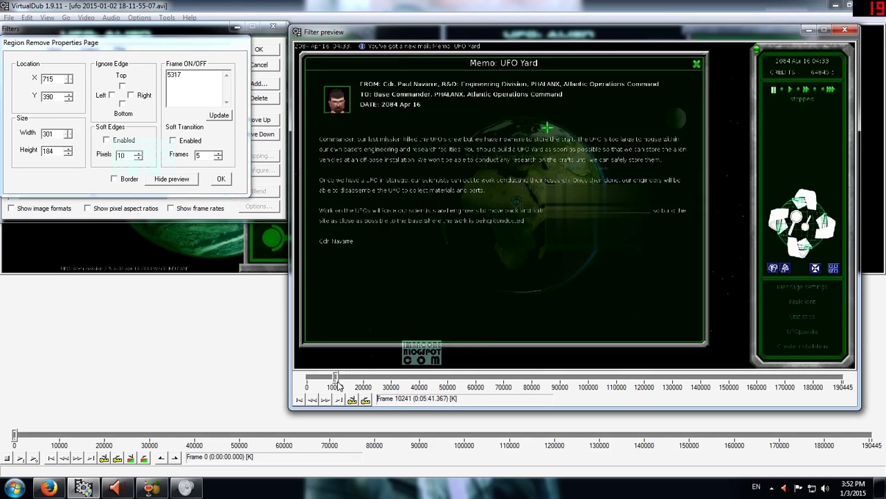
{"action": "left_click", "coordinate": [400, 399]}
{"action": "key", "text": "ctrl+c"}
{"action": "left_click", "coordinate": [184, 74]}
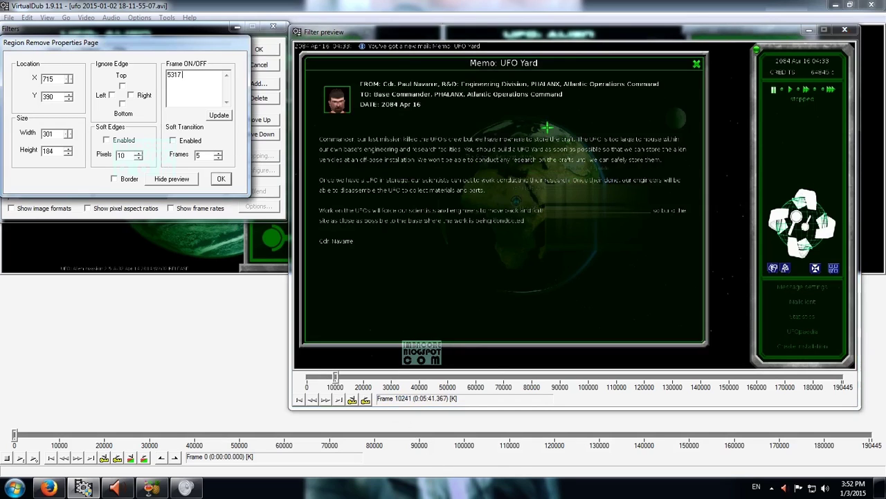
{"action": "key", "text": "ctrl+v"}
{"action": "left_click", "coordinate": [219, 115]}
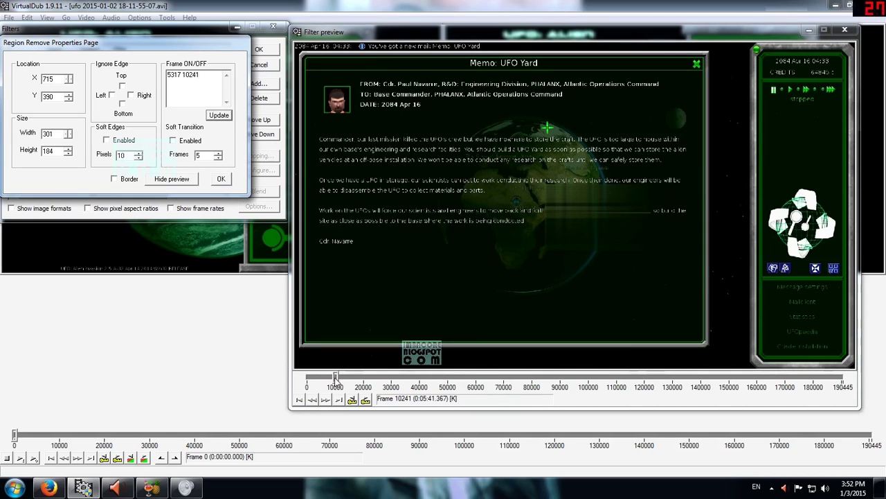
{"action": "mouse_move", "coordinate": [335, 380]}
{"action": "left_mouse_down"}
{"action": "mouse_move", "coordinate": [318, 381]}
{"action": "mouse_move", "coordinate": [339, 382]}
{"action": "left_mouse_up"}
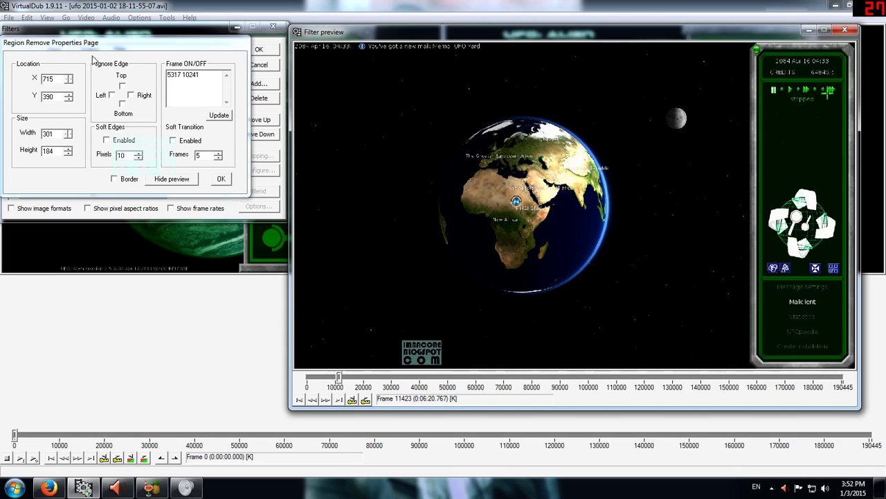
{"action": "left_click", "coordinate": [219, 182]}
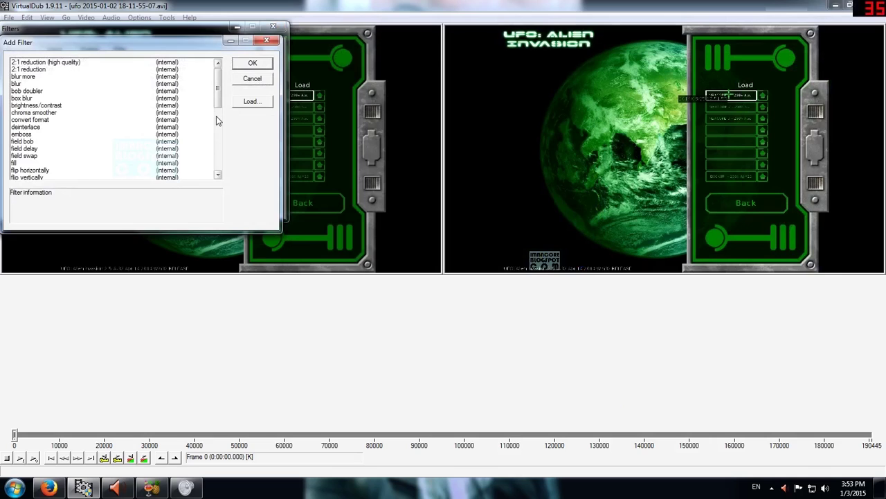
Find Region Remove in the list of available filters, and close the filter windows without adding it again
{"action": "key", "text": "r"}
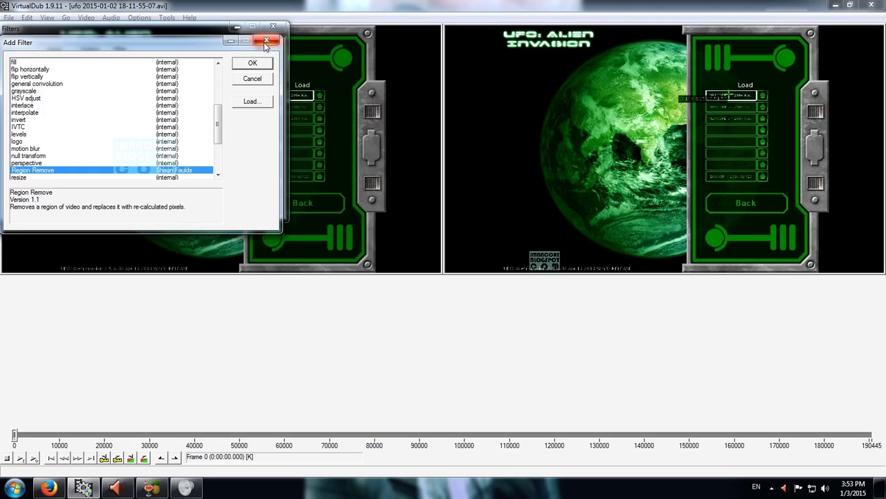
{"action": "left_click", "coordinate": [252, 64]}
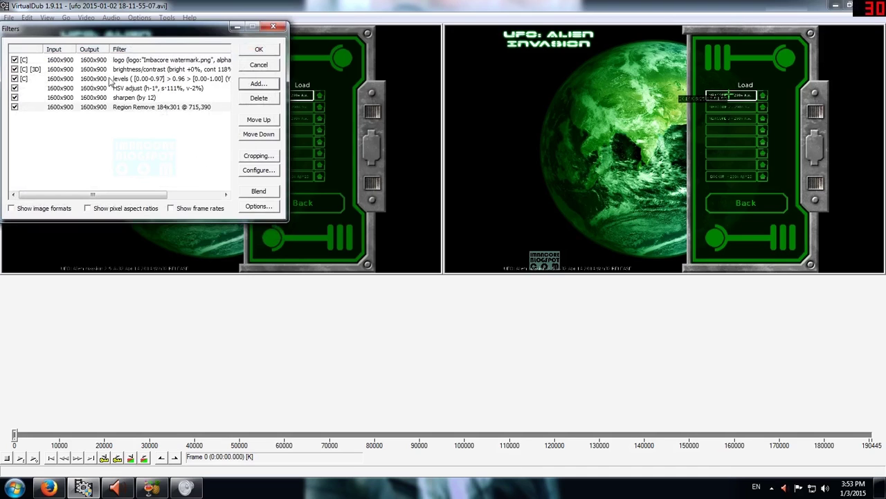
{"action": "left_click", "coordinate": [274, 26]}
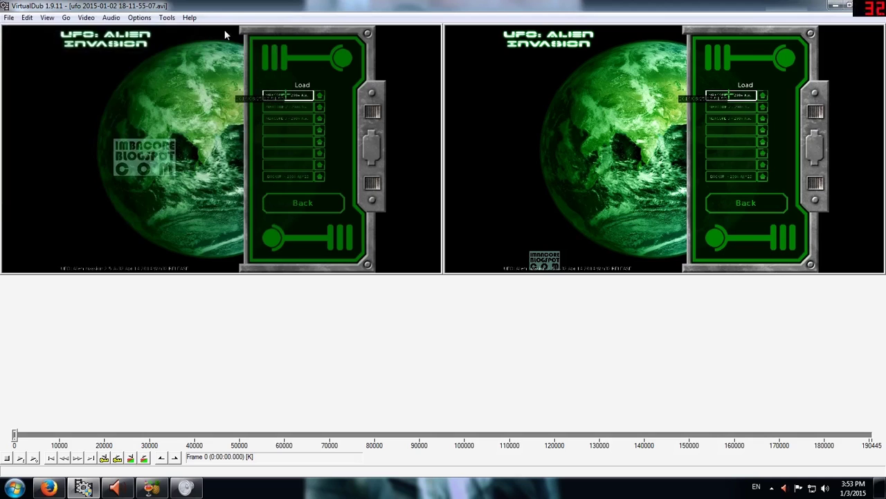
Open the video compression settings, and switch to Firefox to view the x264vfw project page on SourceForge
{"action": "left_click", "coordinate": [85, 17]}
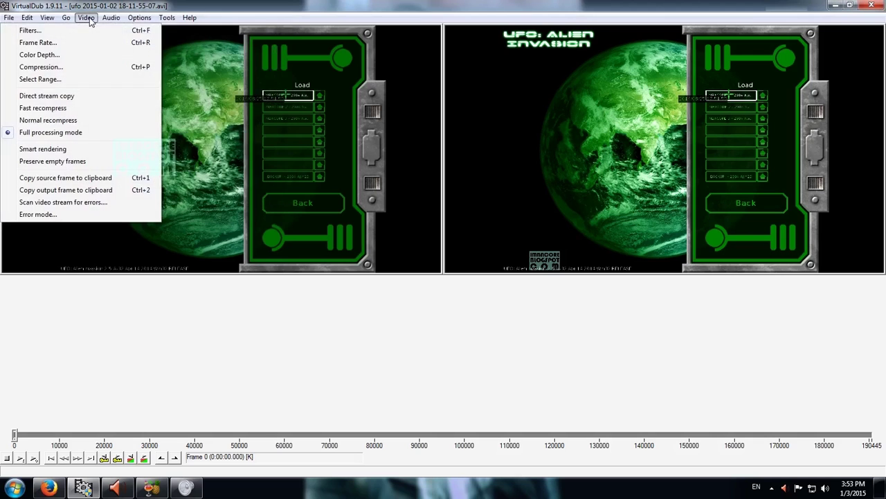
{"action": "left_click", "coordinate": [78, 67]}
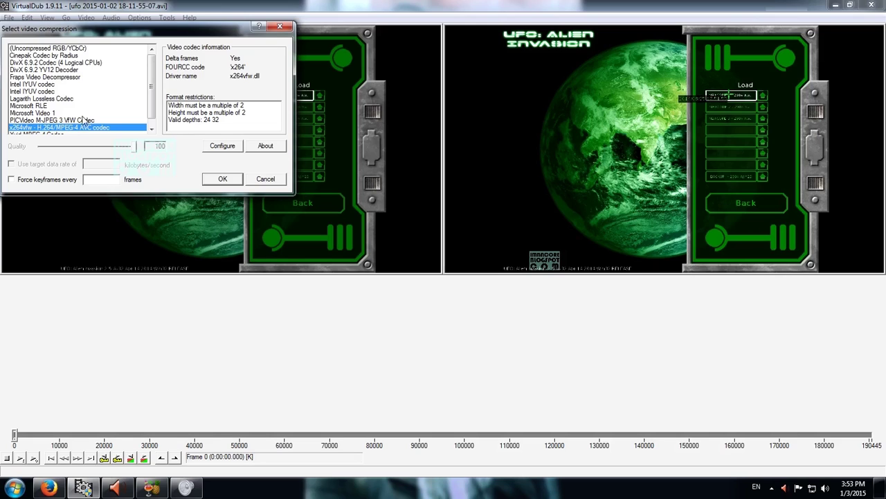
{"action": "left_click", "coordinate": [48, 488]}
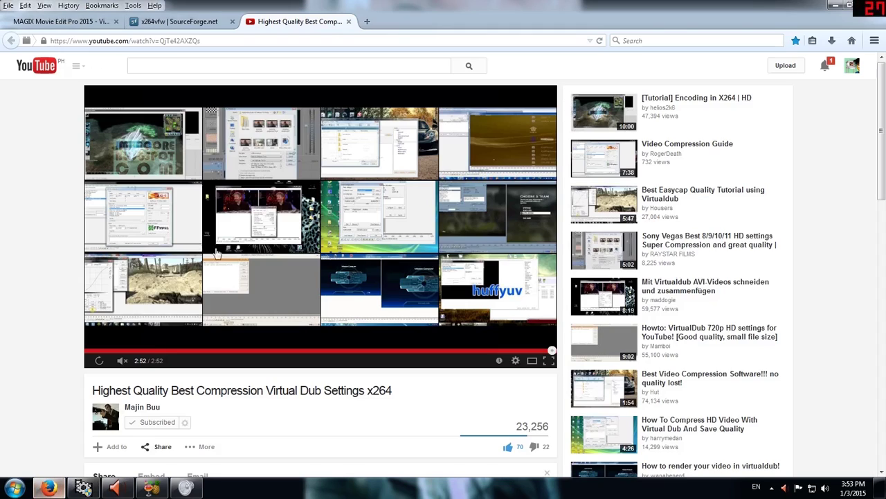
{"action": "left_click", "coordinate": [188, 23]}
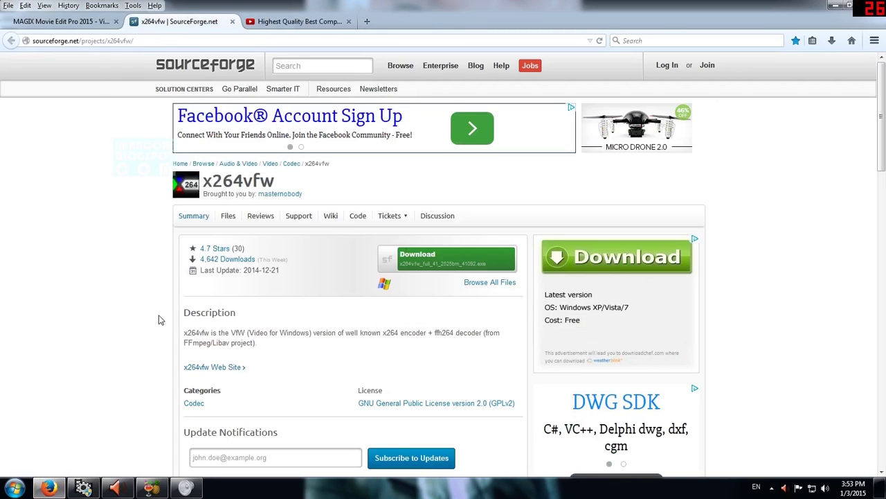
{"action": "scroll", "coordinate": [159, 316], "scroll_direction": "down", "scroll_amount": 2}
{"action": "scroll", "coordinate": [182, 242], "scroll_direction": "up", "scroll_amount": 1}
{"action": "scroll", "coordinate": [181, 242], "scroll_direction": "up", "scroll_amount": 1}
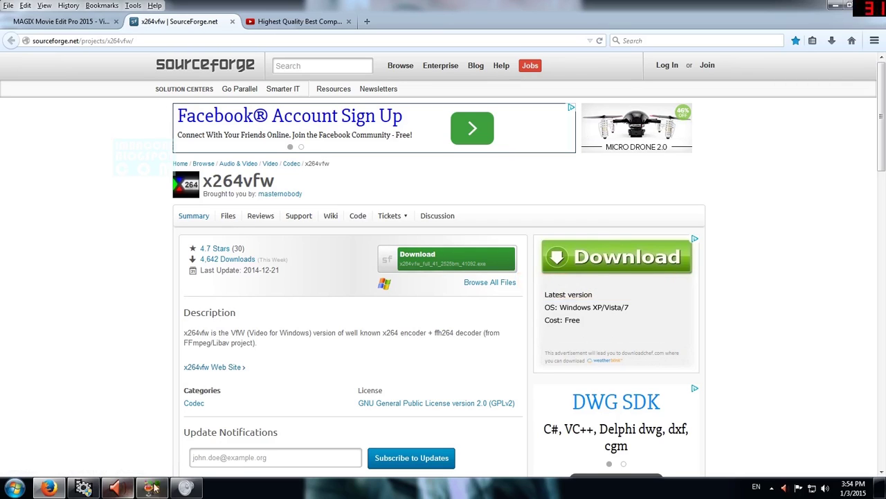
Switch back to VirtualDub, review and accept the x264vfw configuration with Multipass - 1st pass, and open and dismiss the AVI save dialog
{"action": "left_click", "coordinate": [87, 490]}
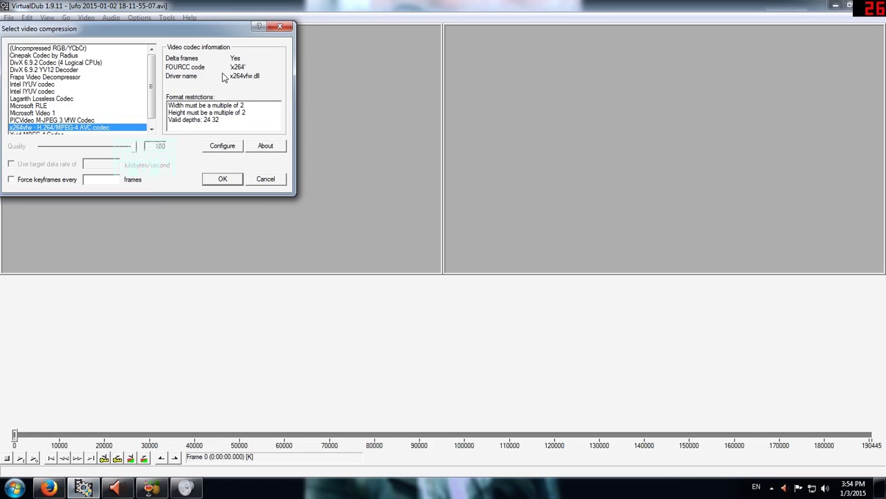
{"action": "left_click_drag", "start_coordinate": [213, 30], "coordinate": [309, 34]}
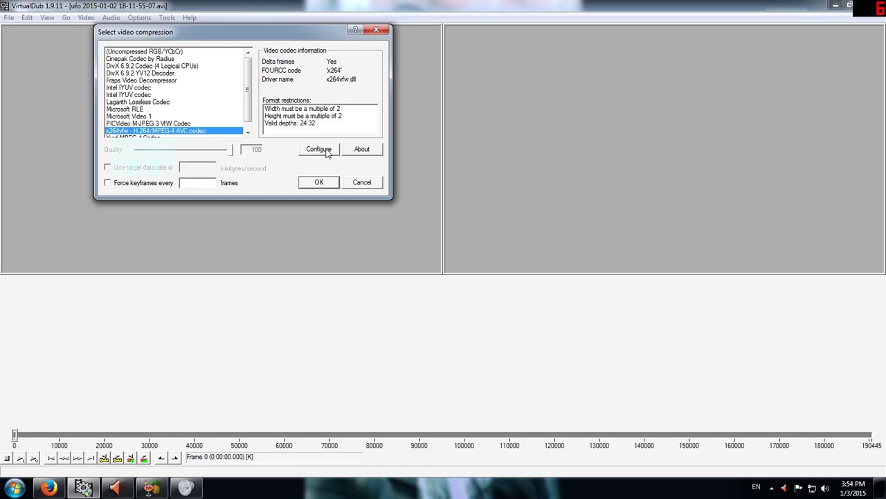
{"action": "left_click", "coordinate": [327, 153]}
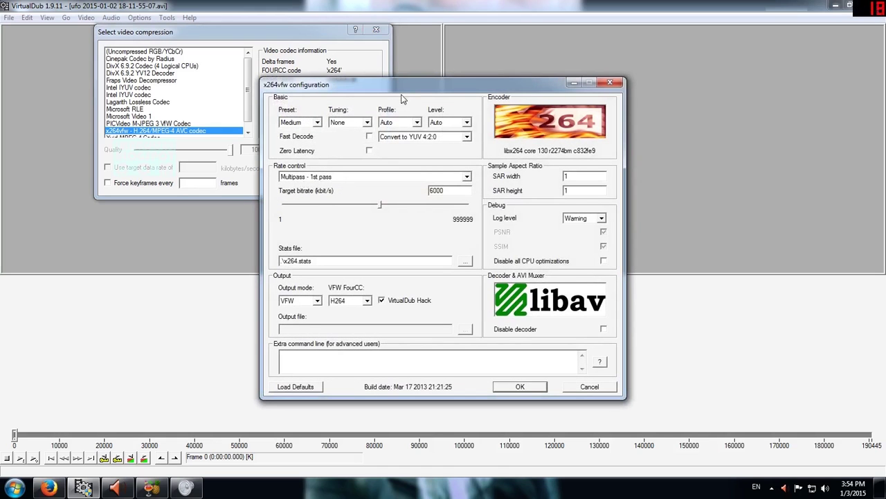
{"action": "left_click_drag", "start_coordinate": [402, 87], "coordinate": [424, 65]}
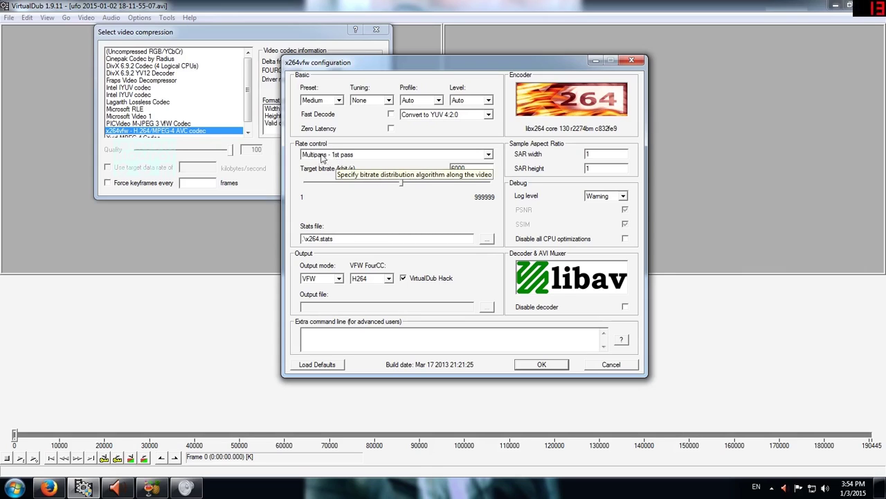
{"action": "left_click", "coordinate": [536, 366]}
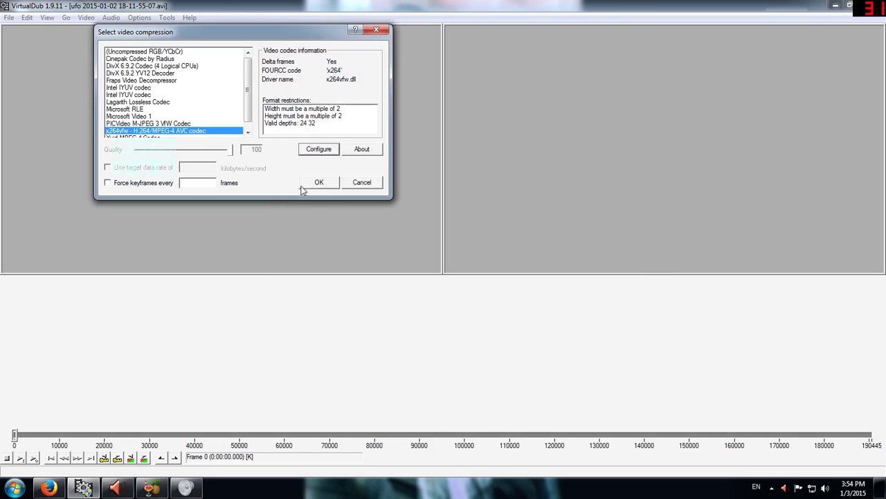
{"action": "left_click", "coordinate": [317, 184]}
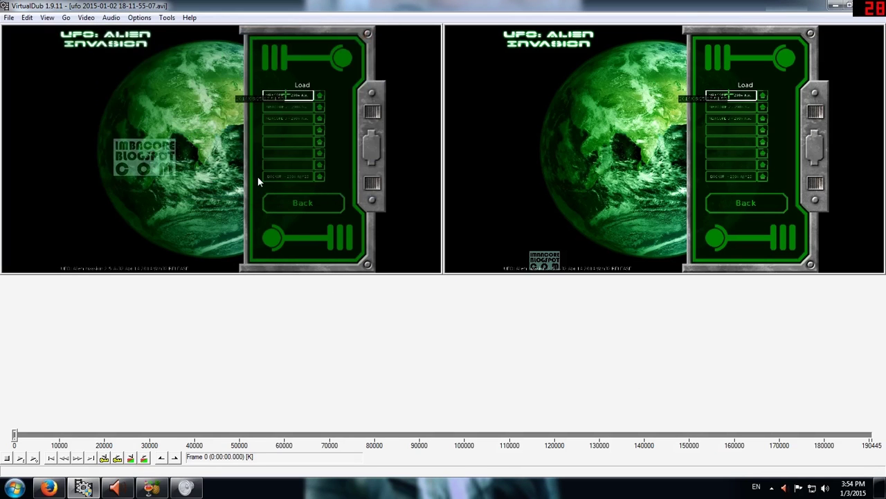
{"action": "key", "text": "F7"}
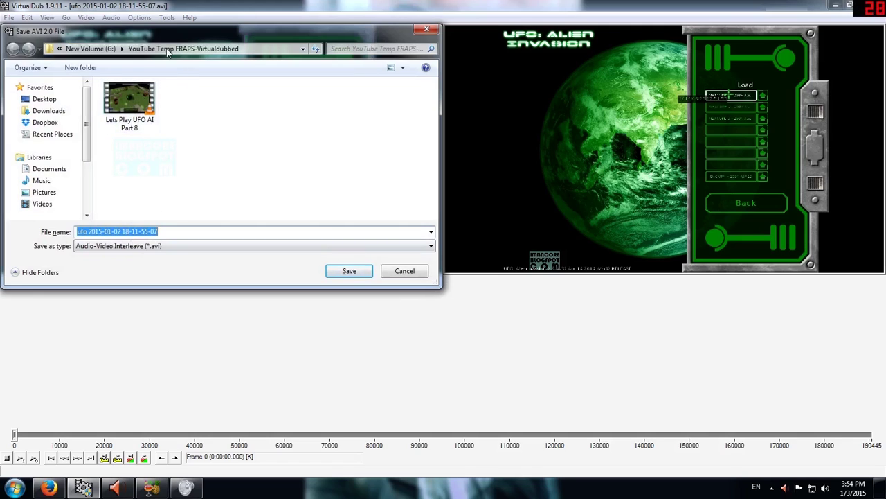
{"action": "left_click", "coordinate": [419, 32]}
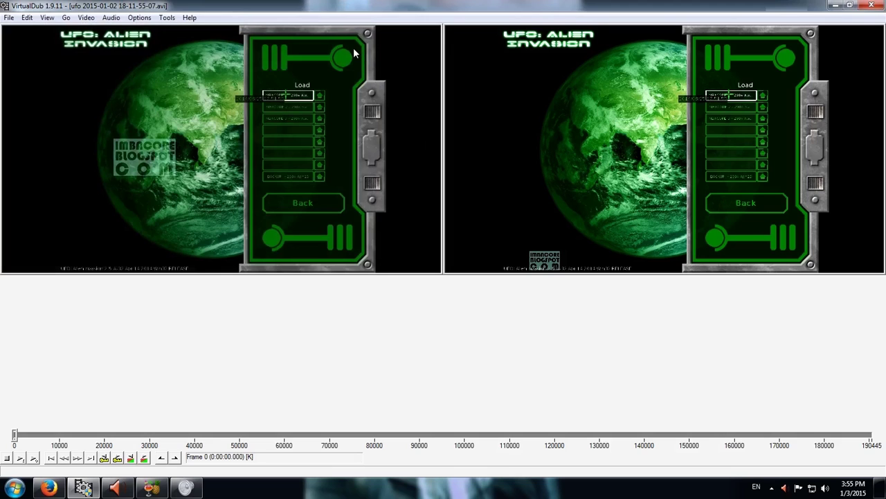
Set the x264vfw codec's rate control to Multipass - Nth pass and accept the compression settings
{"action": "left_click", "coordinate": [87, 19]}
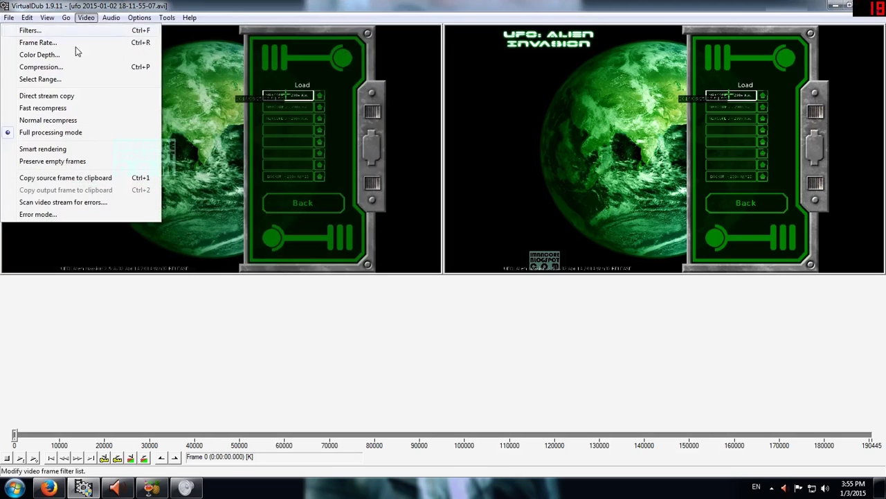
{"action": "left_click", "coordinate": [65, 68]}
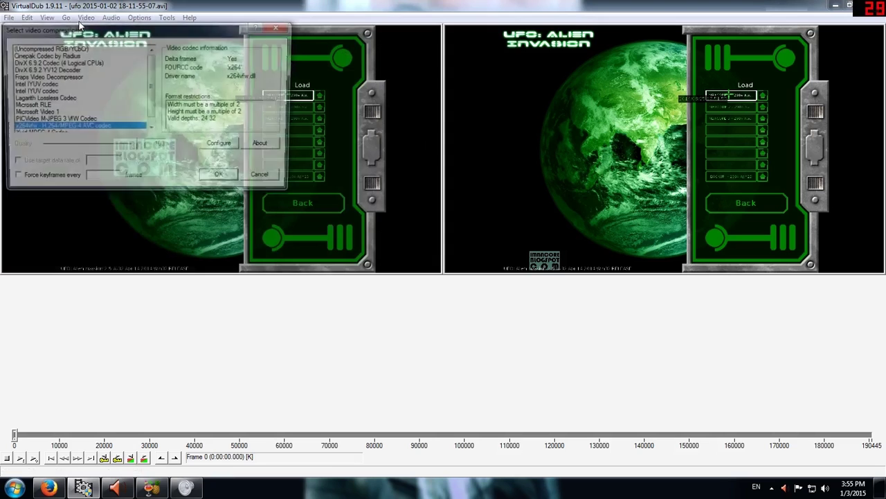
{"action": "left_click", "coordinate": [216, 146]}
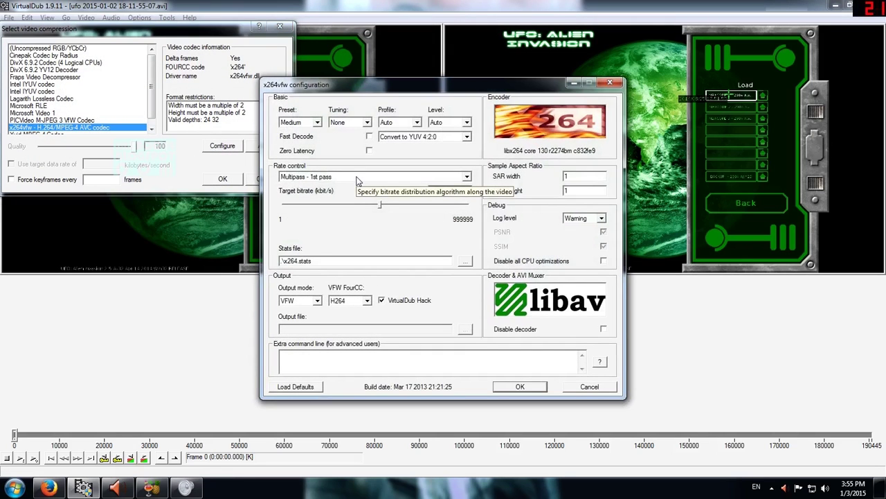
{"action": "left_click", "coordinate": [358, 179]}
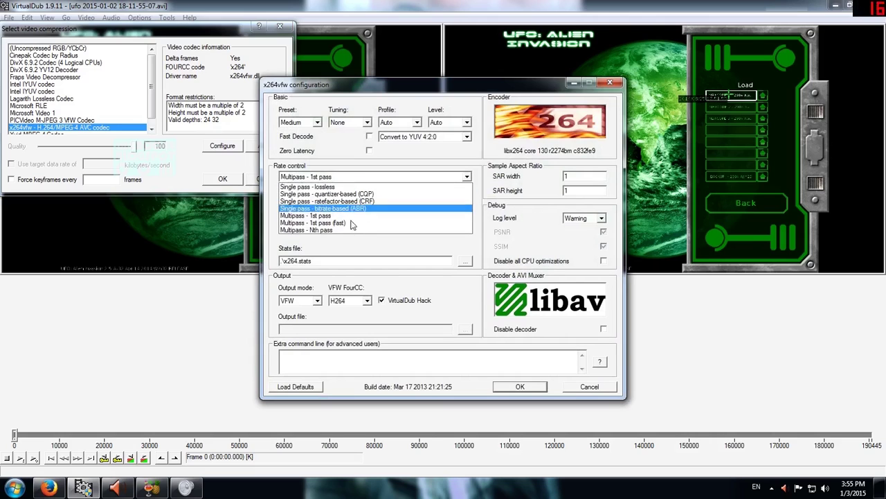
{"action": "left_click", "coordinate": [349, 231]}
{"action": "left_click", "coordinate": [520, 386]}
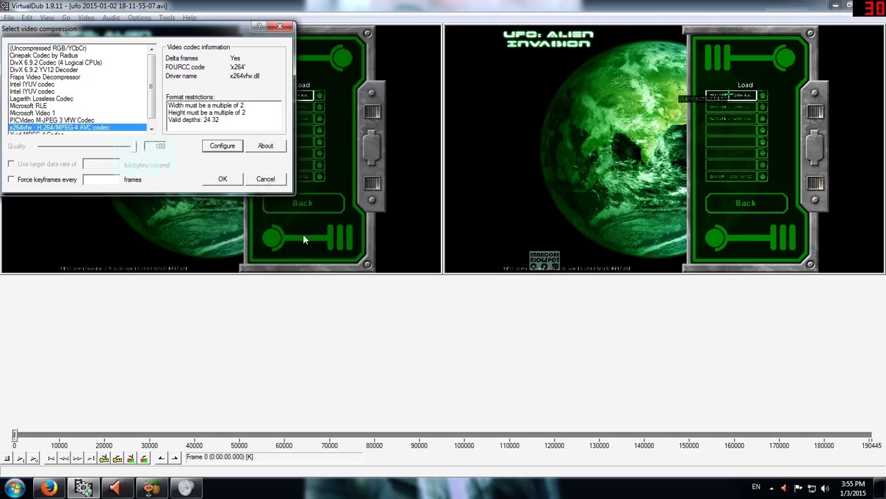
{"action": "left_click", "coordinate": [223, 179]}
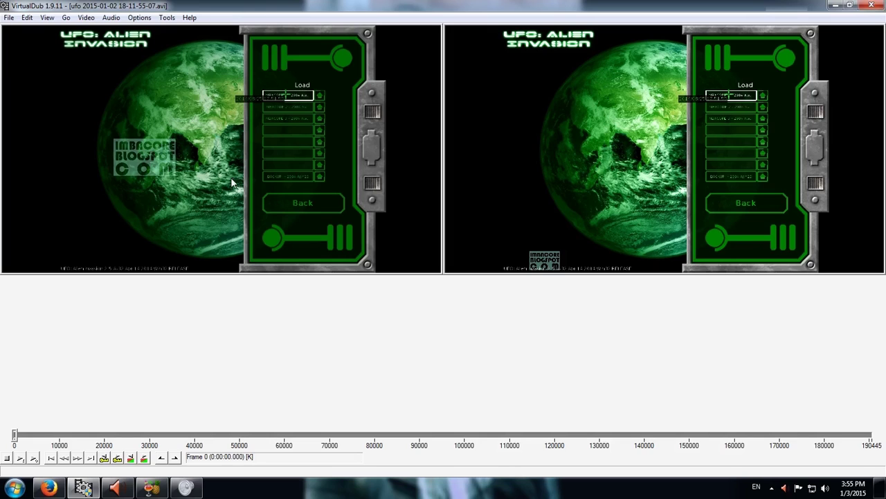
Review the x264vfw configuration with Multipass - Nth pass, accept it, and open and dismiss the AVI save dialog
{"action": "left_click", "coordinate": [88, 18]}
{"action": "left_click", "coordinate": [96, 67]}
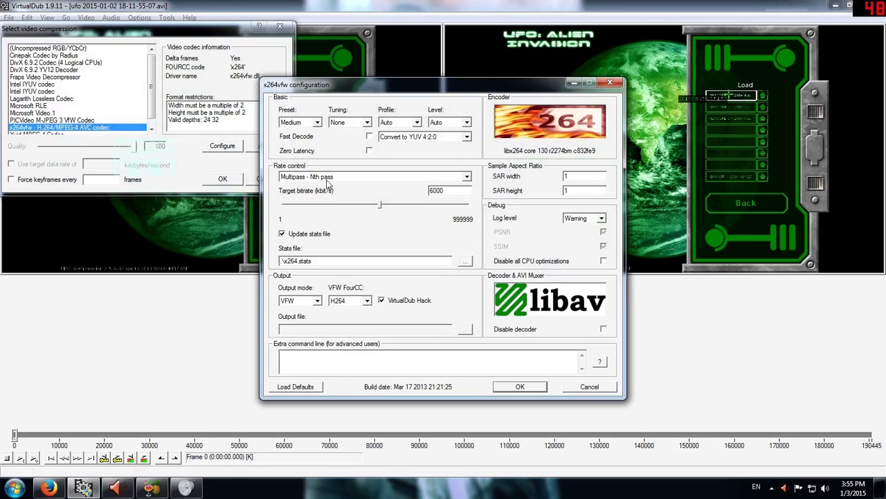
{"action": "left_click", "coordinate": [509, 387]}
{"action": "left_click", "coordinate": [221, 179]}
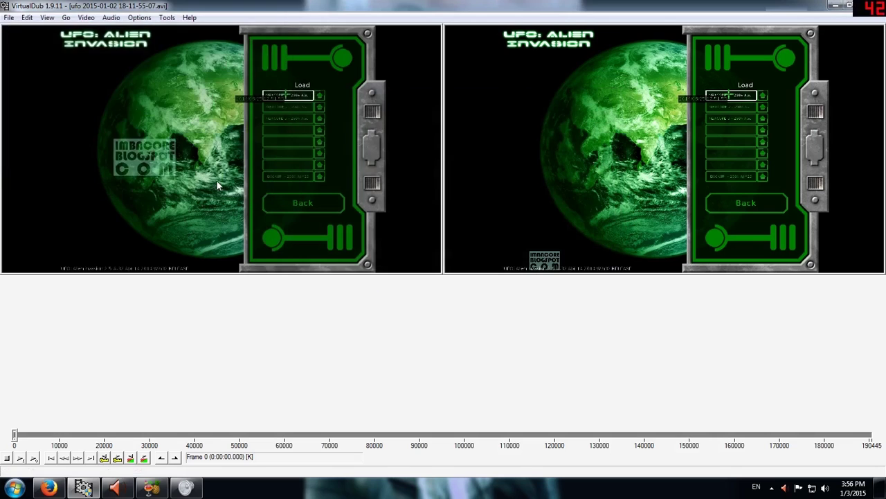
{"action": "key", "text": "F7"}
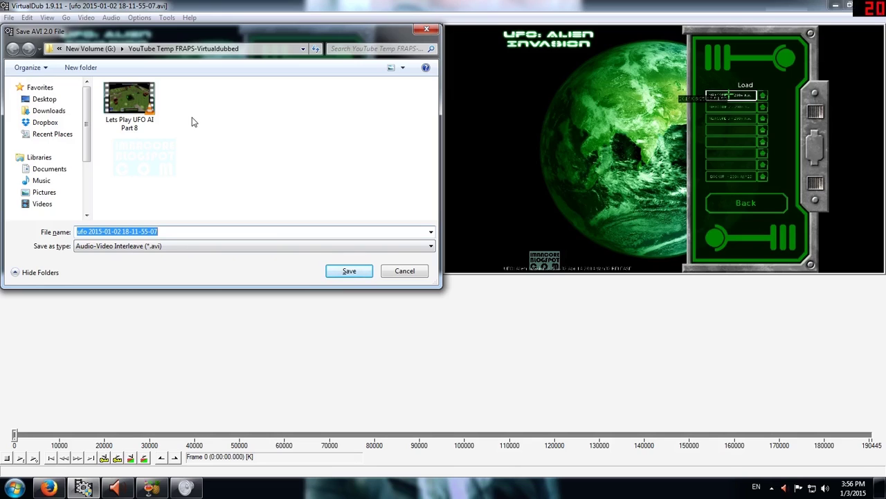
{"action": "left_click", "coordinate": [422, 31]}
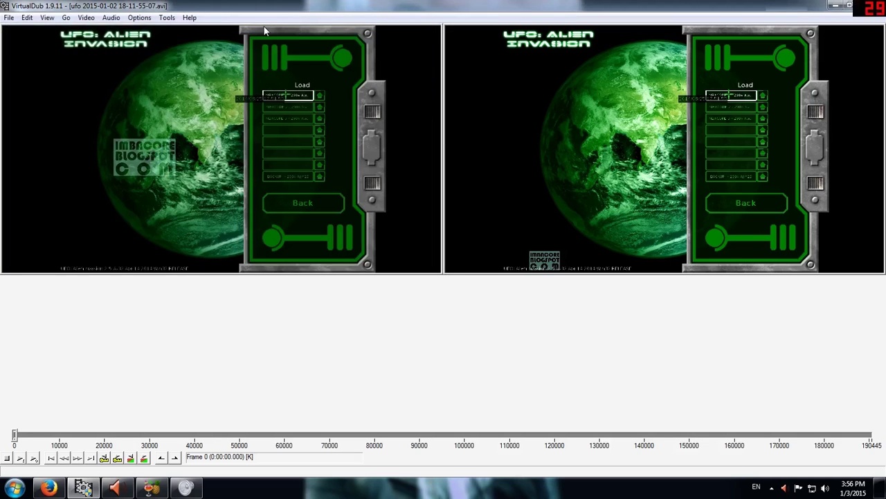
Recheck that x264vfw uses Multipass - Nth pass at 6000 kbit/s, accept the compression settings, and open and dismiss the AVI save dialog
{"action": "left_click", "coordinate": [84, 18]}
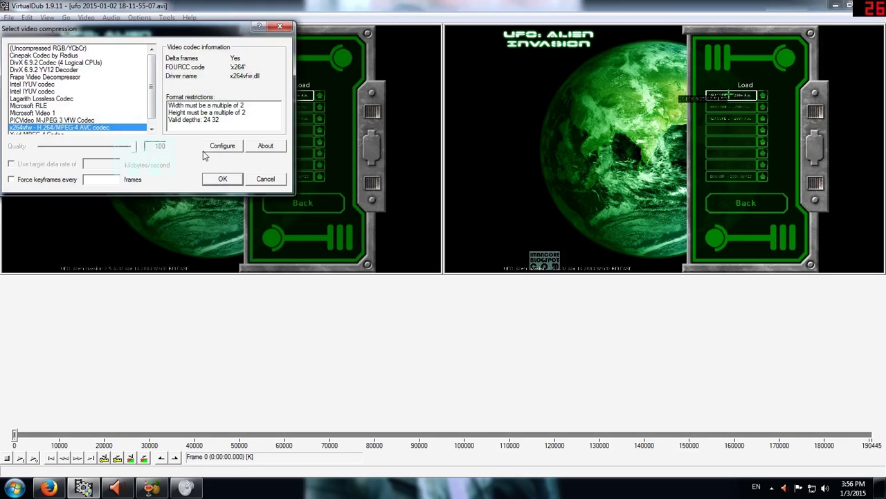
{"action": "left_click", "coordinate": [222, 145]}
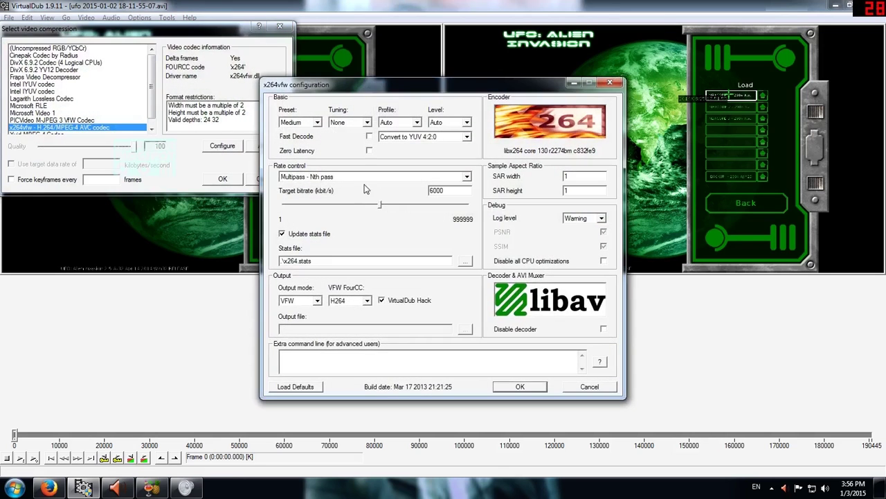
{"action": "left_click", "coordinate": [516, 387]}
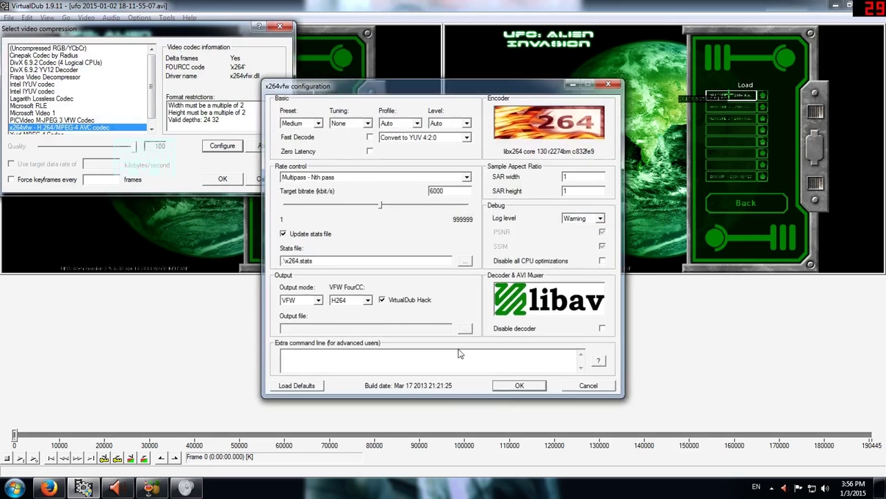
{"action": "left_click", "coordinate": [226, 178]}
{"action": "key", "text": "F7"}
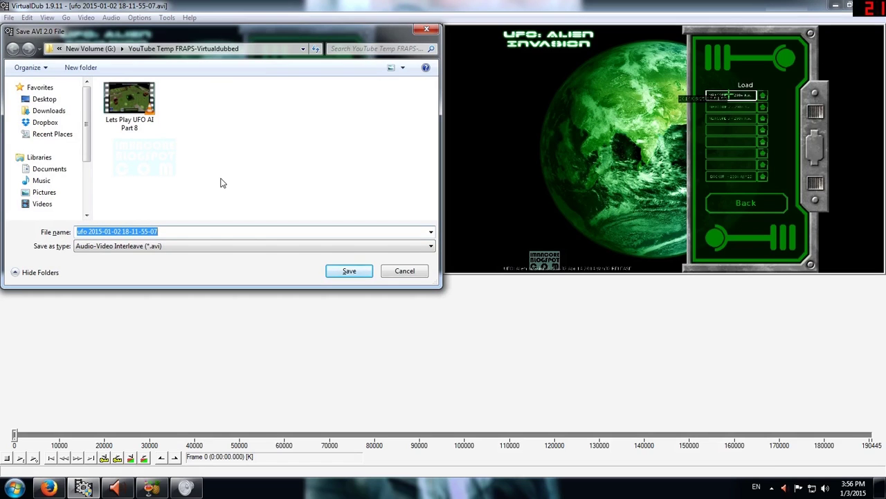
{"action": "left_click", "coordinate": [418, 29]}
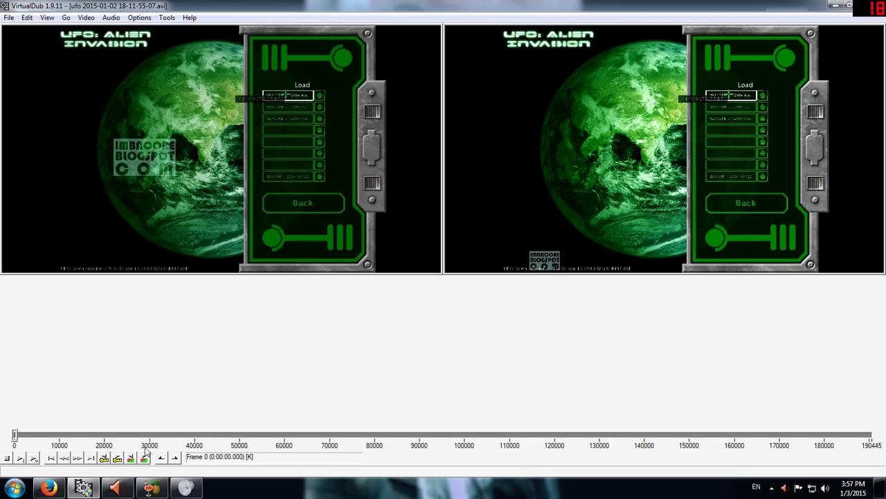
Switch to HandBrake and load the single file Lets Play UFO AI Part 8 from YouTube Temp FRAPS-Virtualdubbed as the source
{"action": "left_click", "coordinate": [162, 488]}
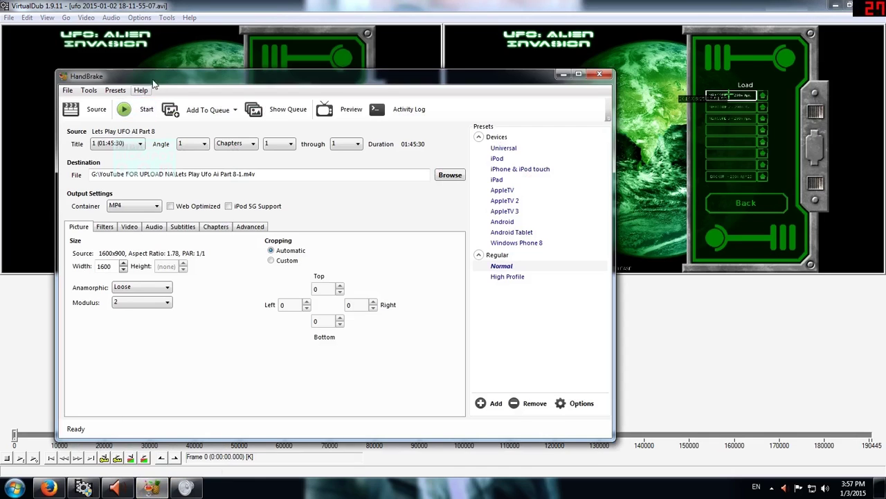
{"action": "left_click_drag", "start_coordinate": [153, 78], "coordinate": [211, 64]}
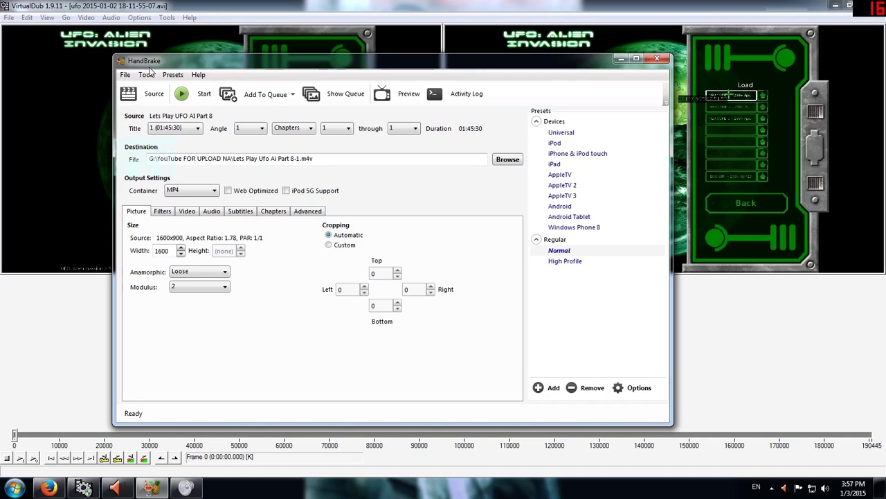
{"action": "mouse_move", "coordinate": [198, 64]}
{"action": "left_mouse_down"}
{"action": "mouse_move", "coordinate": [224, 61]}
{"action": "mouse_move", "coordinate": [215, 67]}
{"action": "left_mouse_up"}
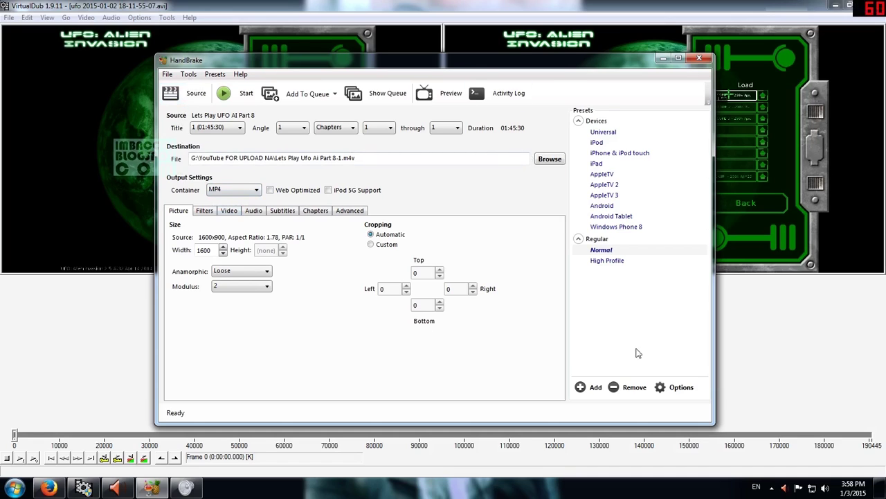
{"action": "left_click", "coordinate": [178, 103]}
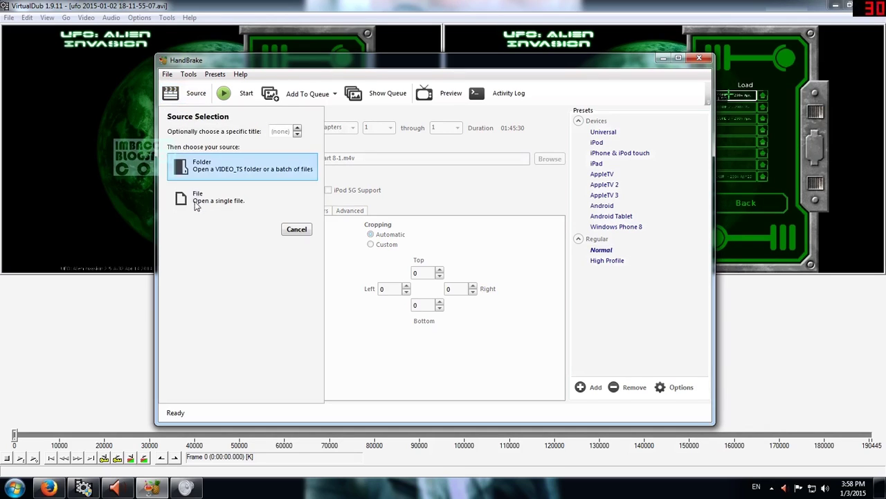
{"action": "left_click", "coordinate": [199, 209]}
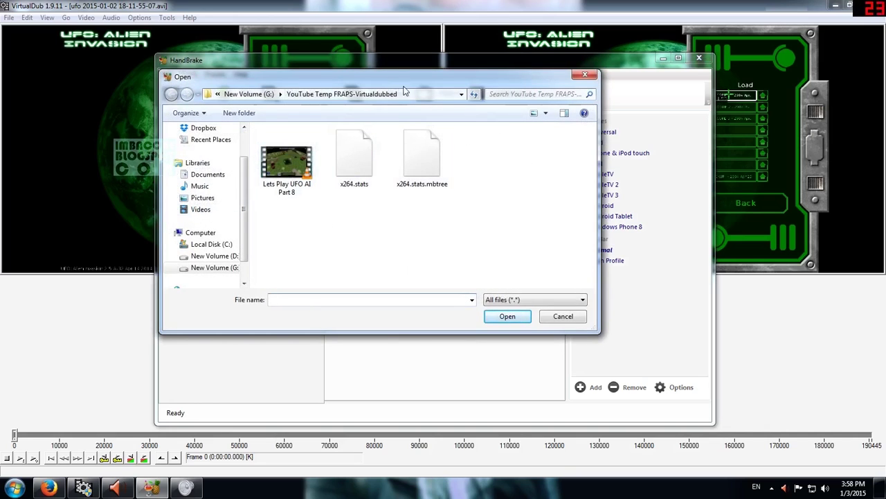
{"action": "left_click_drag", "start_coordinate": [393, 83], "coordinate": [425, 99]}
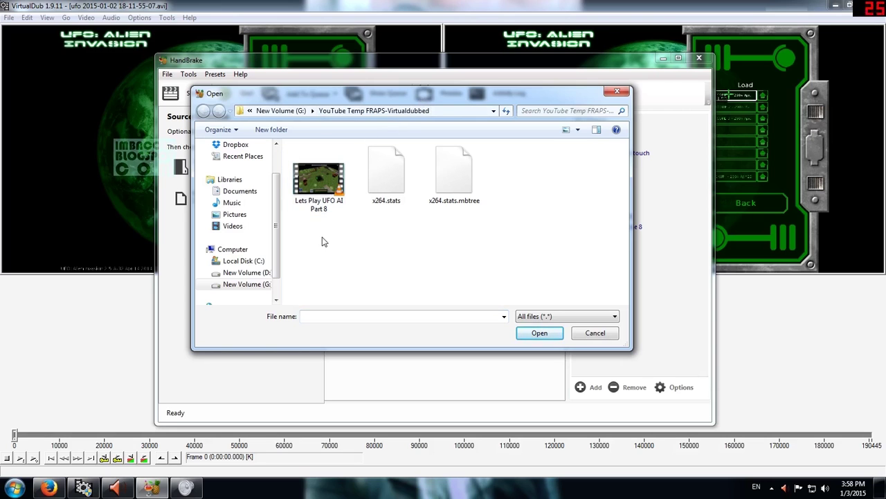
{"action": "left_click", "coordinate": [322, 190]}
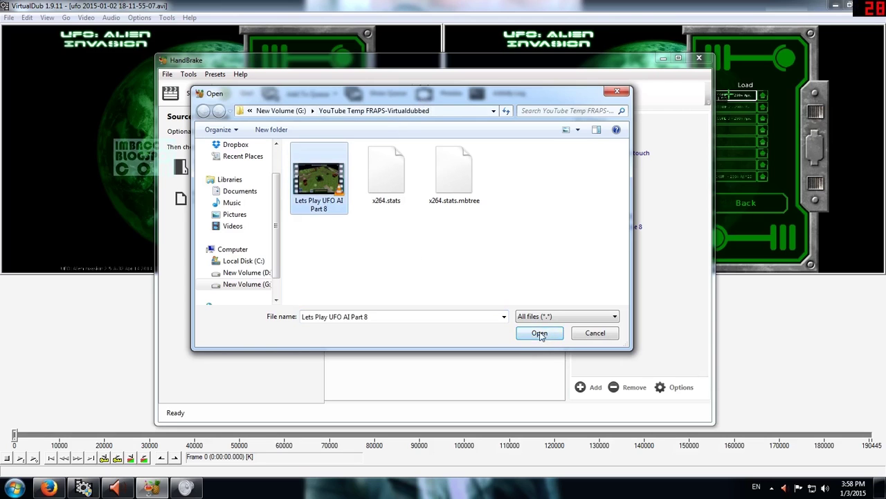
{"action": "left_click", "coordinate": [537, 333]}
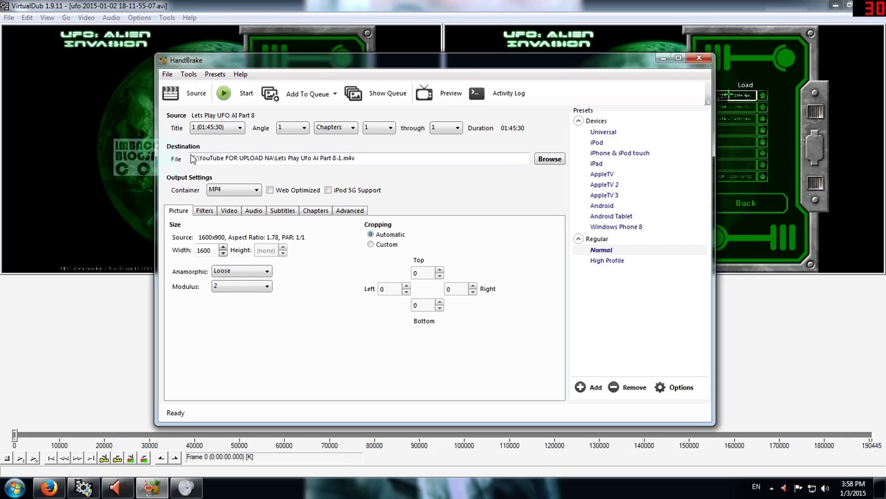
Set the picture's Anamorphic option to Strict, and look through the filter and audio settings
{"action": "left_click_drag", "start_coordinate": [199, 158], "coordinate": [274, 158]}
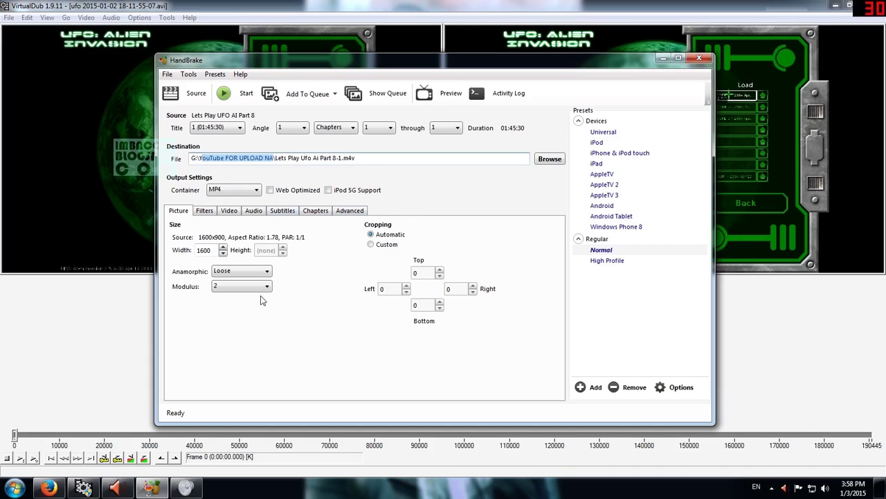
{"action": "left_click", "coordinate": [263, 272]}
{"action": "left_click", "coordinate": [247, 291]}
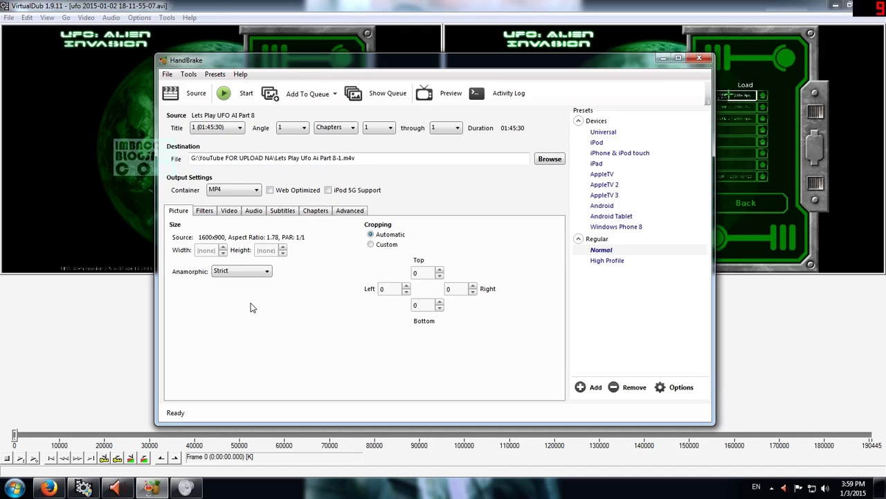
{"action": "left_click", "coordinate": [207, 213]}
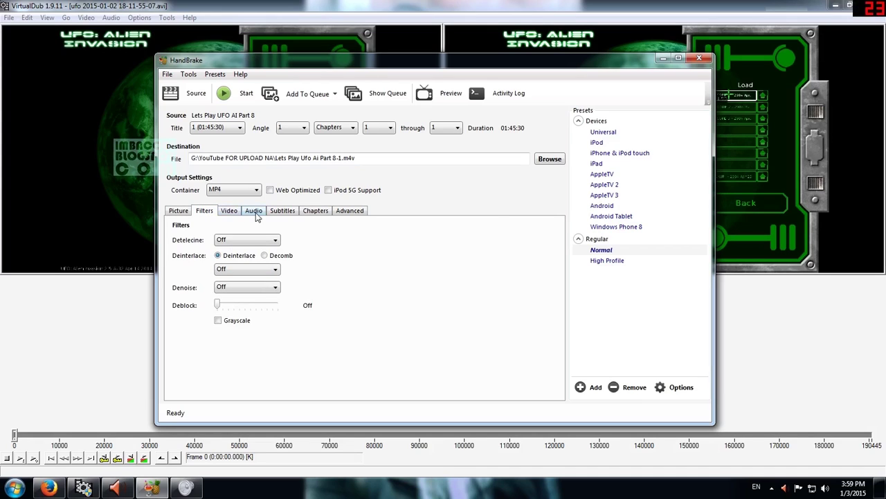
{"action": "left_click", "coordinate": [254, 213]}
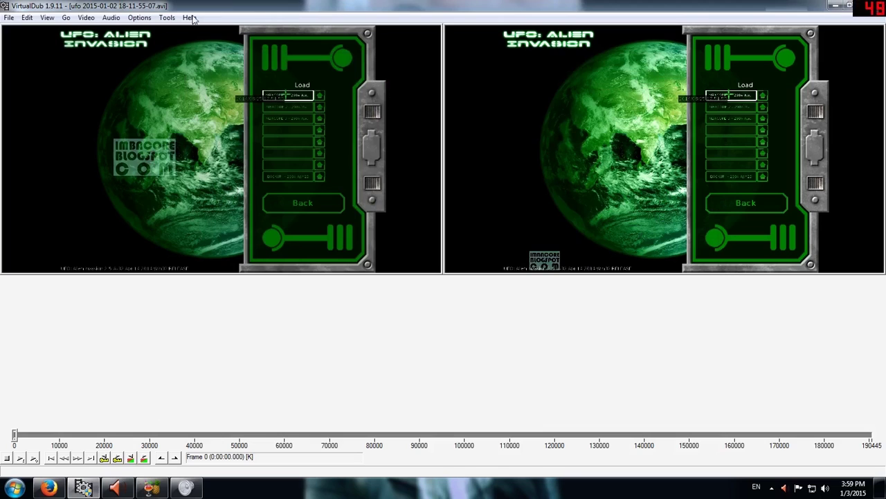
Switch to VirtualDub, set the audio to full processing mode, and review and dismiss the Audio Conversion options
{"action": "left_click", "coordinate": [229, 11]}
{"action": "left_click", "coordinate": [111, 17]}
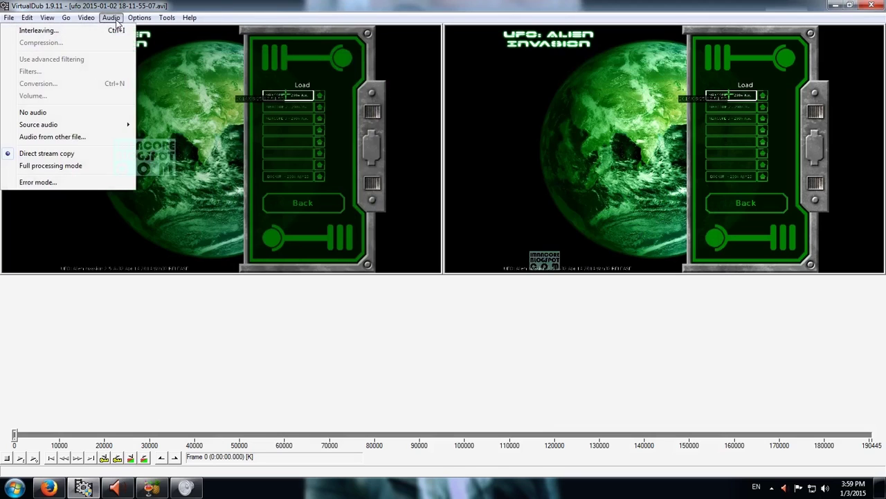
{"action": "left_click", "coordinate": [43, 168]}
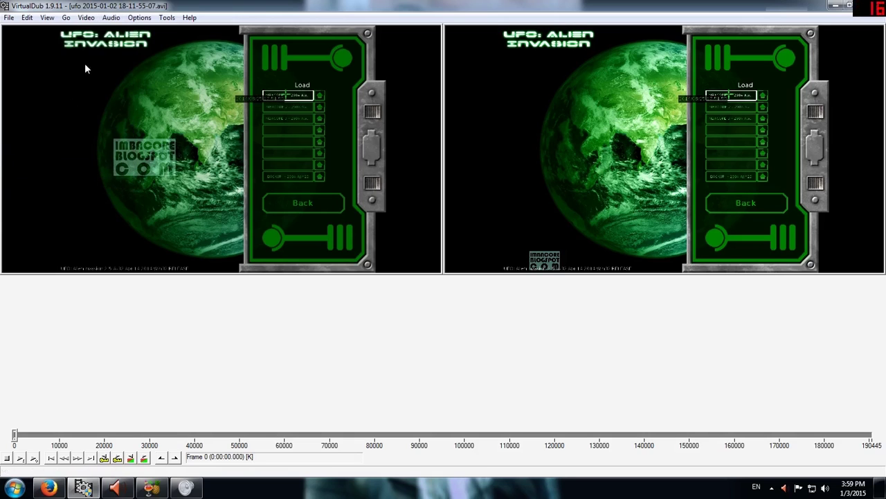
{"action": "left_click", "coordinate": [87, 18]}
{"action": "mouse_move", "coordinate": [104, 21]}
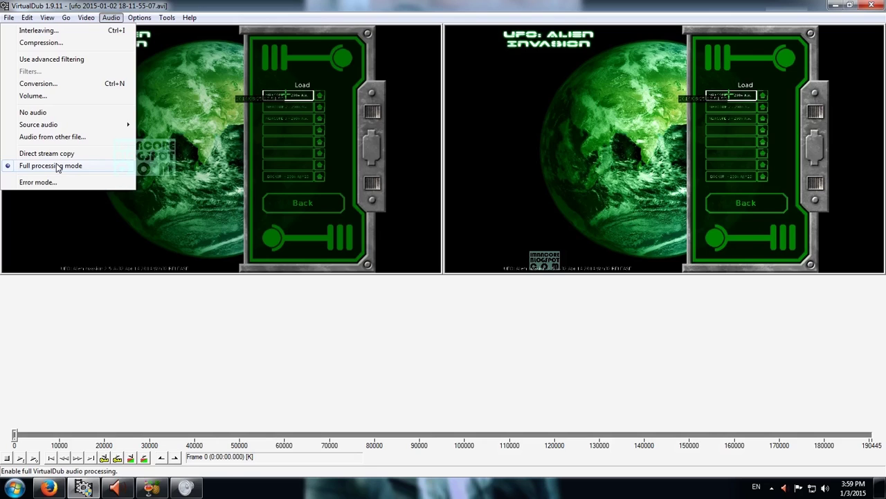
{"action": "left_click", "coordinate": [75, 88]}
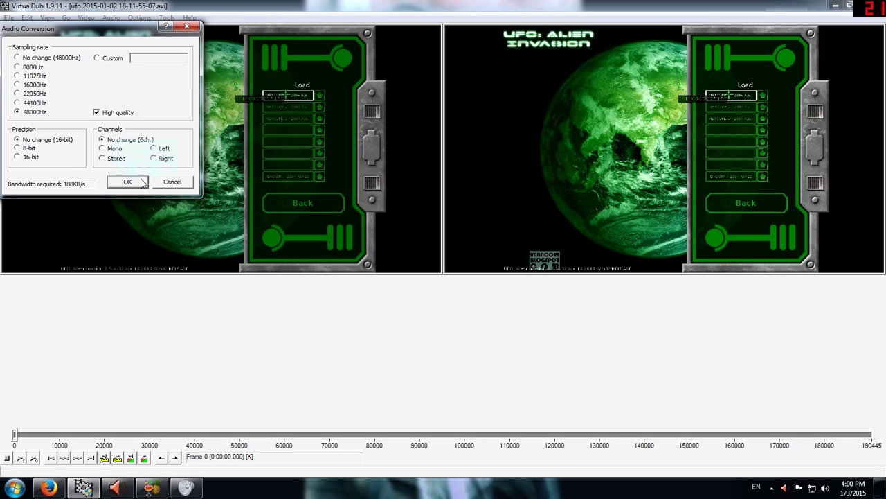
{"action": "left_click", "coordinate": [186, 26]}
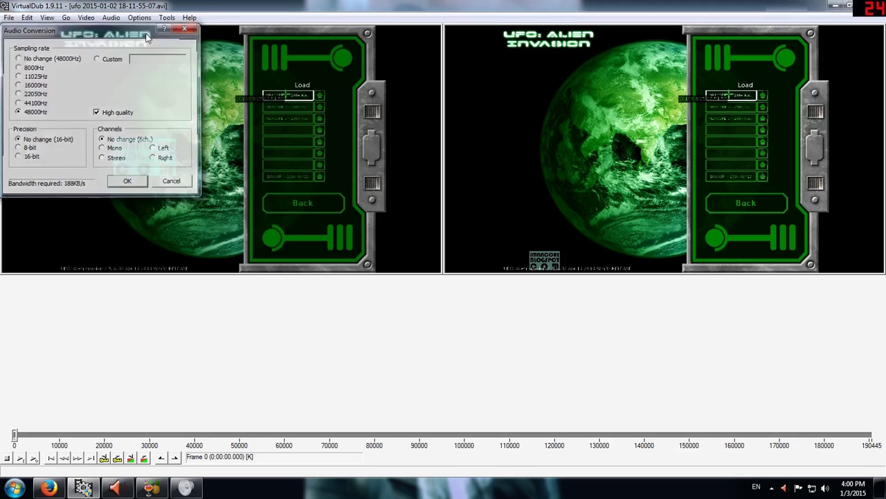
Set the audio processing to direct stream copy
{"action": "left_click", "coordinate": [111, 17]}
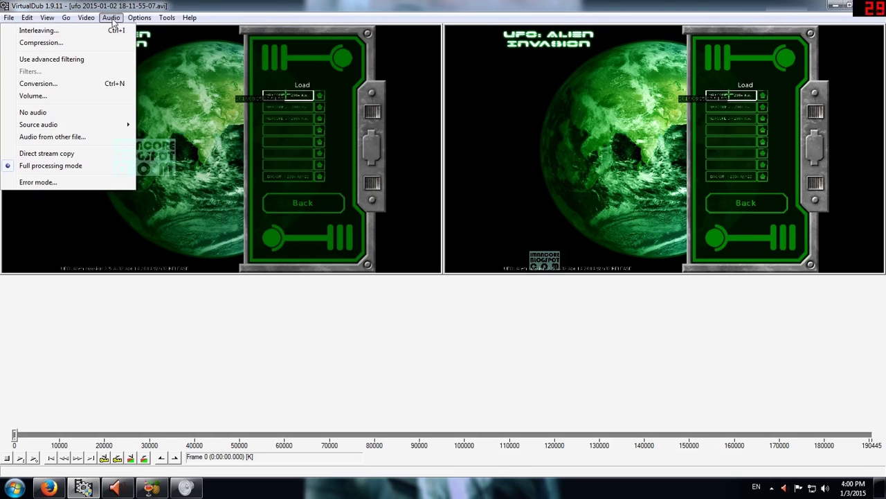
{"action": "left_click", "coordinate": [74, 153]}
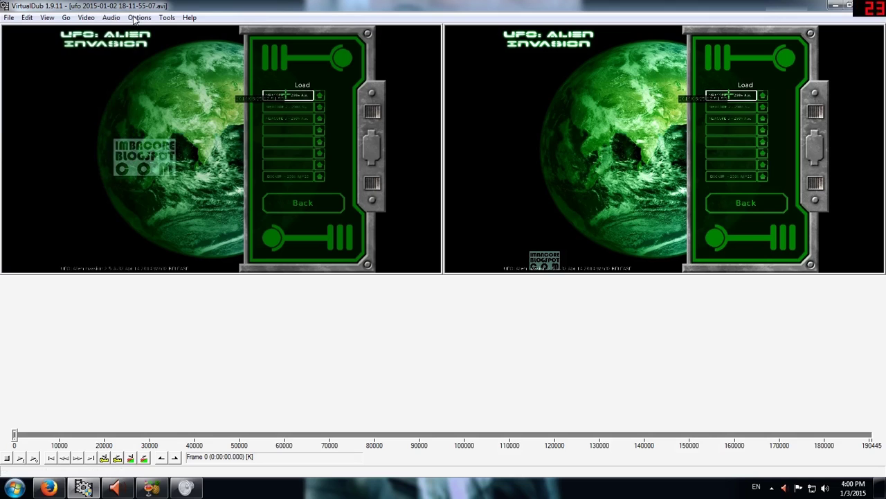
Review the performance options and the dynamic compilation options, dismissing both dialogs without changes
{"action": "left_click", "coordinate": [136, 19]}
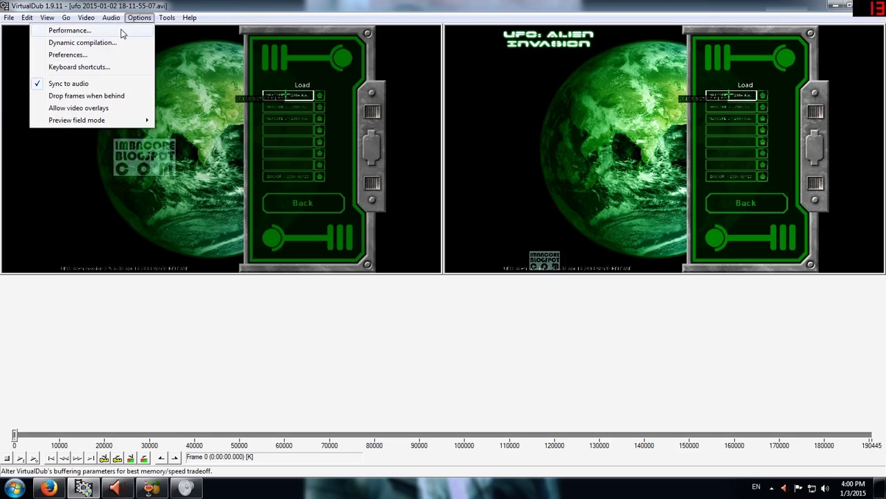
{"action": "left_click", "coordinate": [137, 30]}
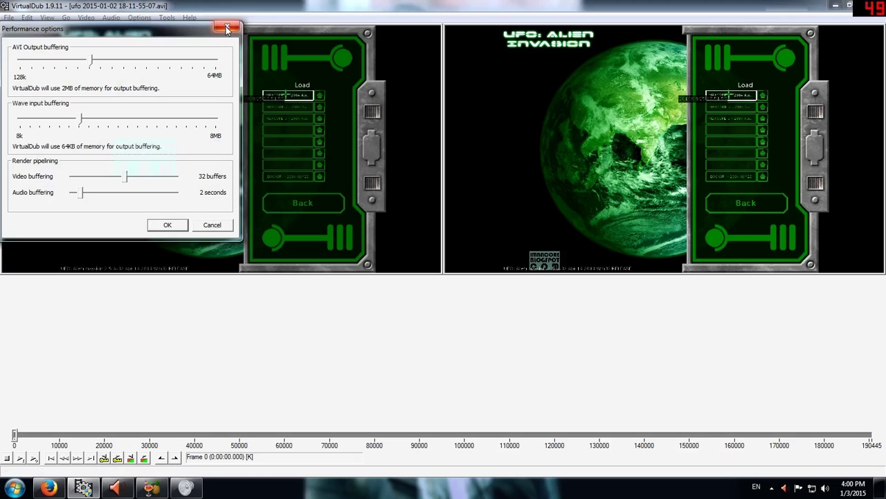
{"action": "left_click", "coordinate": [226, 27]}
{"action": "left_click", "coordinate": [140, 19]}
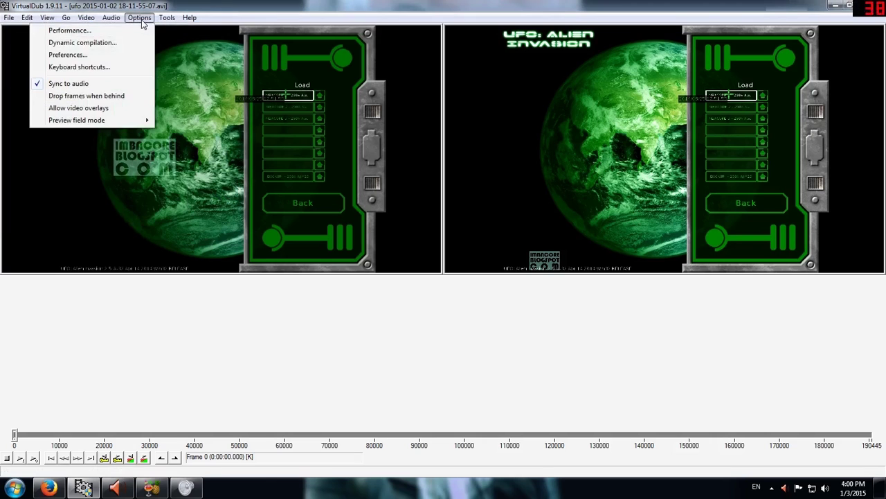
{"action": "left_click", "coordinate": [135, 40]}
{"action": "left_click", "coordinate": [117, 27]}
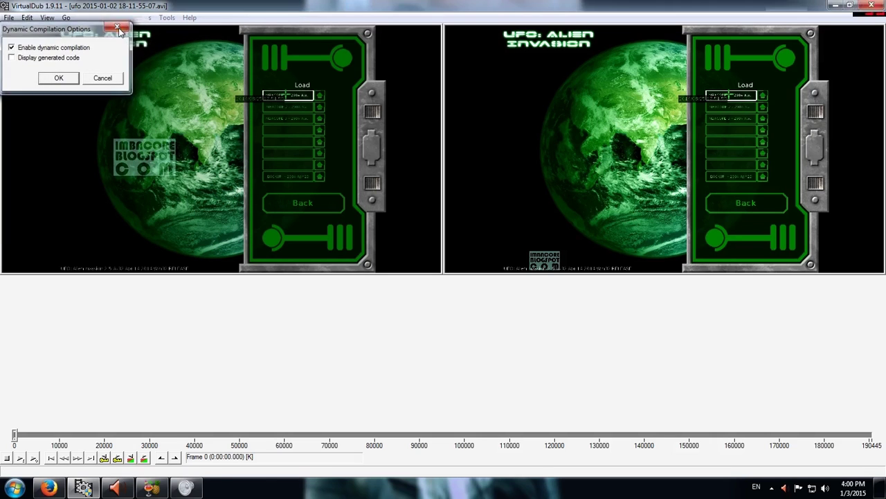
Open the program preferences and examine each category from Display and Scene through Threading, Playback and 3D accel
{"action": "left_click", "coordinate": [139, 17]}
{"action": "left_click", "coordinate": [126, 59]}
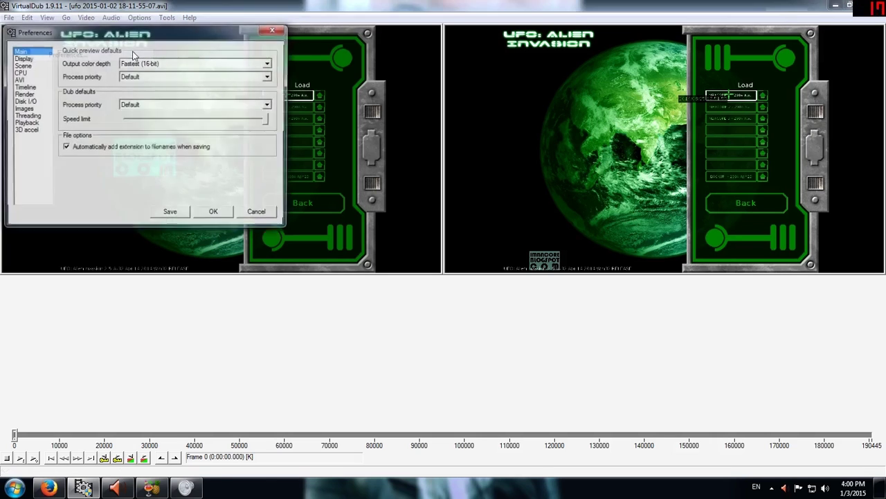
{"action": "left_click", "coordinate": [22, 58]}
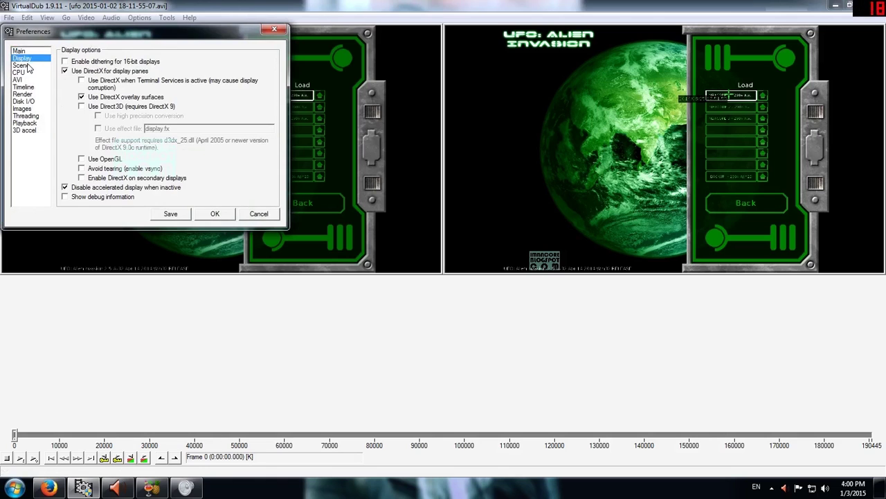
{"action": "left_click", "coordinate": [27, 66]}
{"action": "left_click", "coordinate": [19, 72]}
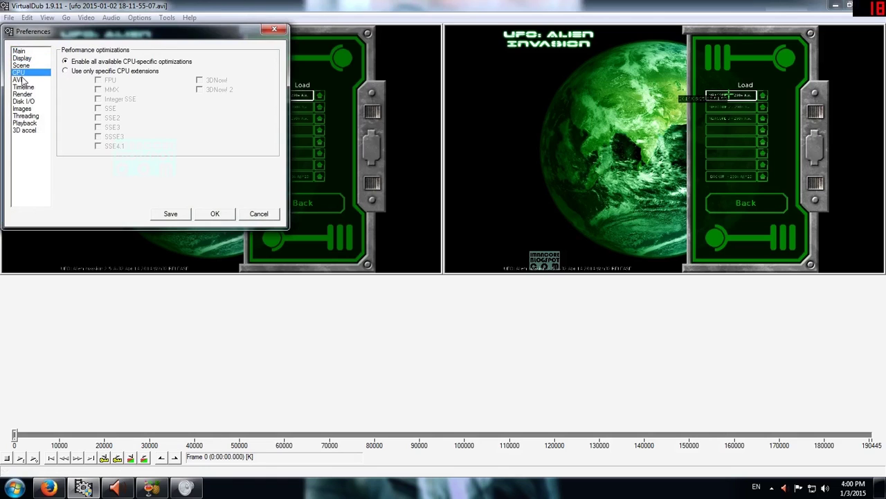
{"action": "left_click", "coordinate": [19, 80]}
{"action": "left_click", "coordinate": [22, 87]}
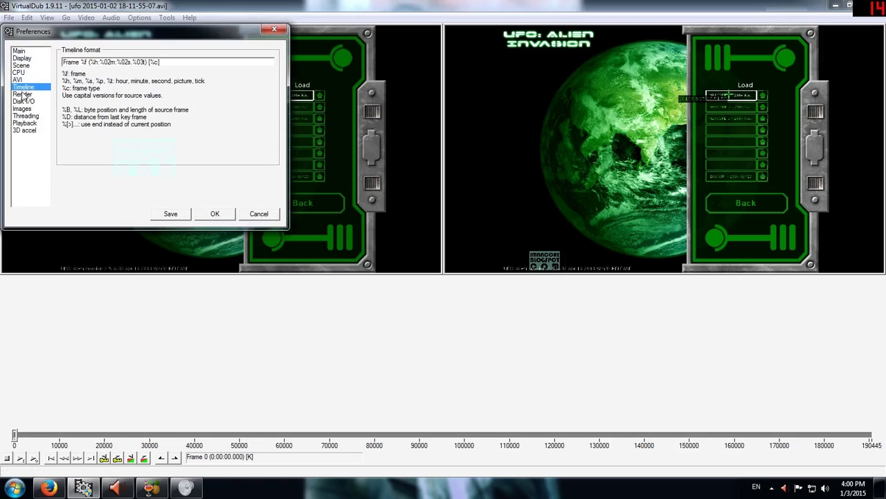
{"action": "left_click", "coordinate": [22, 95]}
{"action": "left_click", "coordinate": [25, 102]}
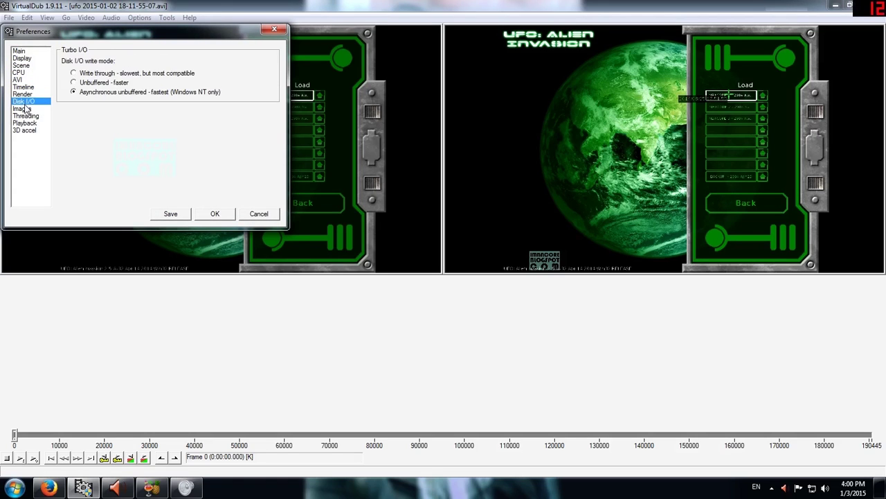
{"action": "left_click", "coordinate": [24, 110]}
{"action": "left_click", "coordinate": [26, 116]}
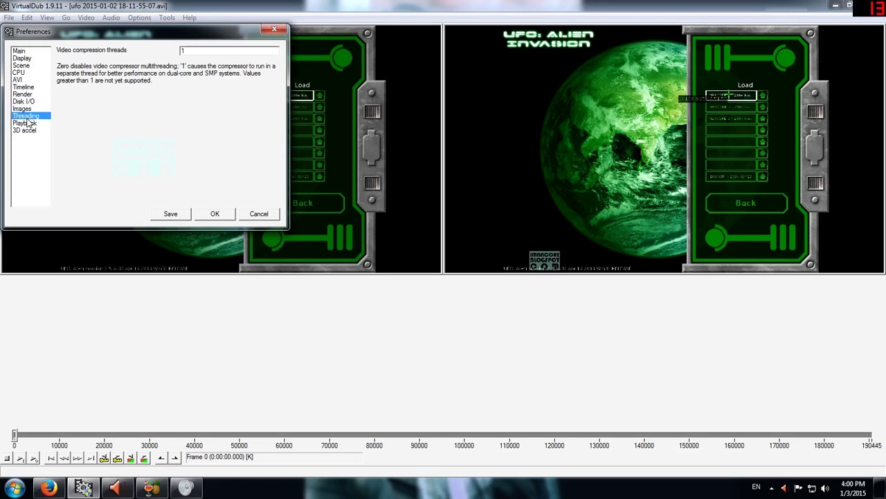
{"action": "left_click", "coordinate": [27, 123]}
{"action": "left_click", "coordinate": [27, 131]}
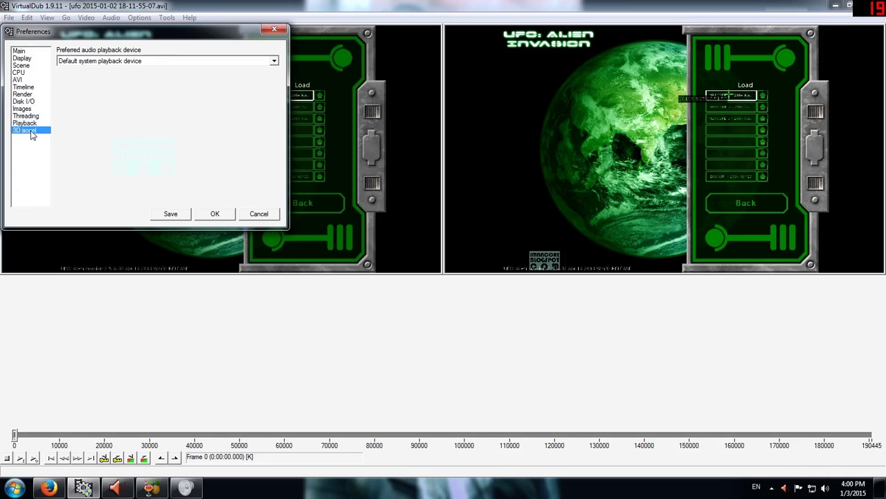
Dismiss the preferences without changes and review the audio sync, frame dropping and video overlay options
{"action": "left_click", "coordinate": [258, 214]}
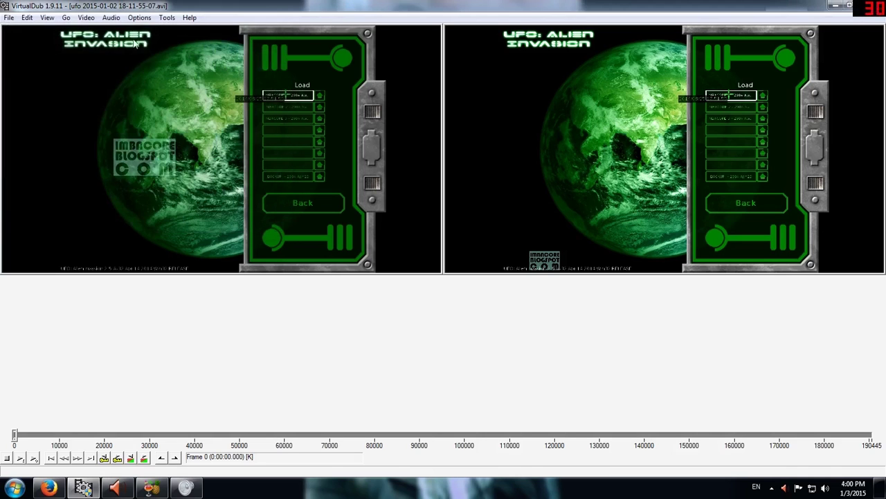
{"action": "left_click", "coordinate": [139, 18]}
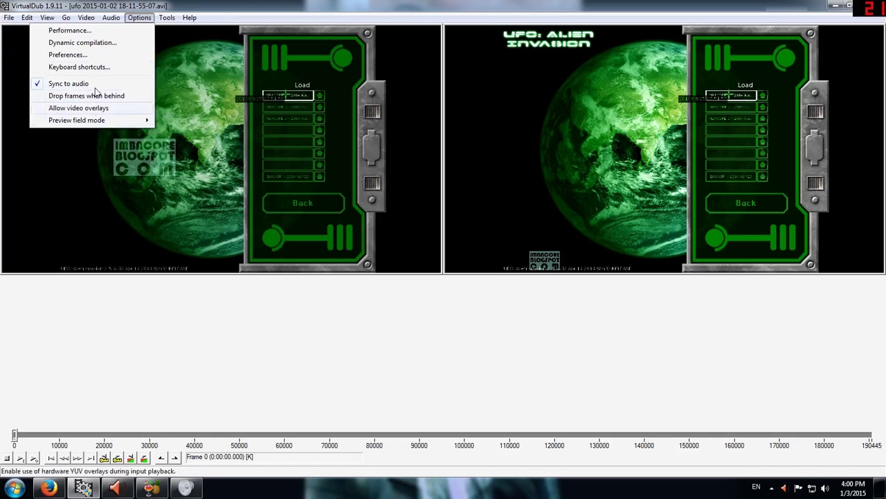
Open and dismiss the hex editor and the sparse AVI creation dialog, and look over the remaining tools and view options
{"action": "mouse_move", "coordinate": [167, 20]}
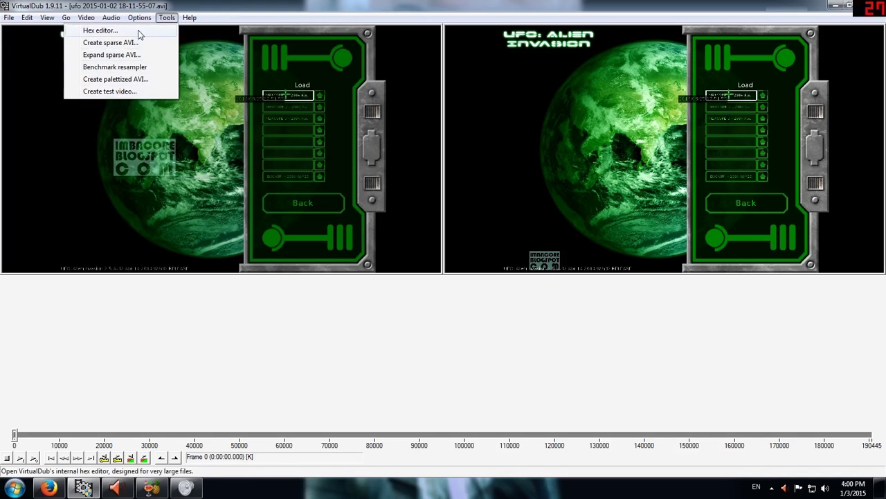
{"action": "left_click", "coordinate": [141, 32]}
{"action": "left_click", "coordinate": [756, 117]}
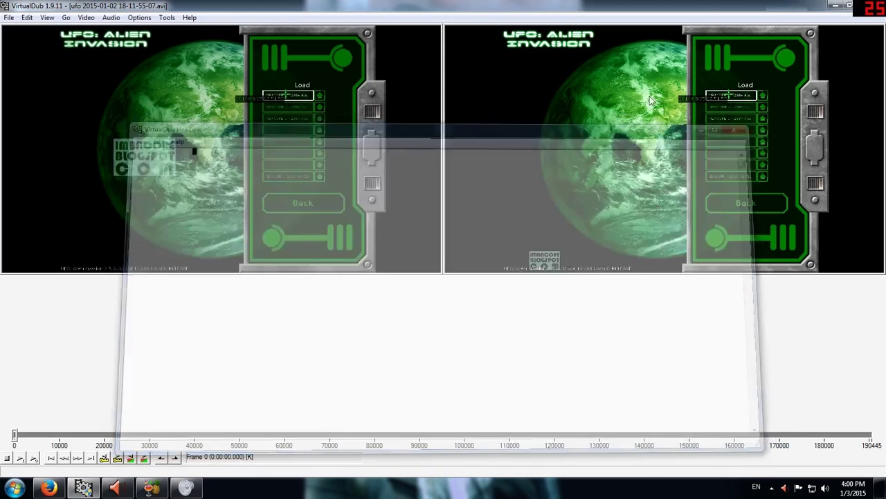
{"action": "left_click", "coordinate": [162, 20]}
{"action": "left_click", "coordinate": [153, 42]}
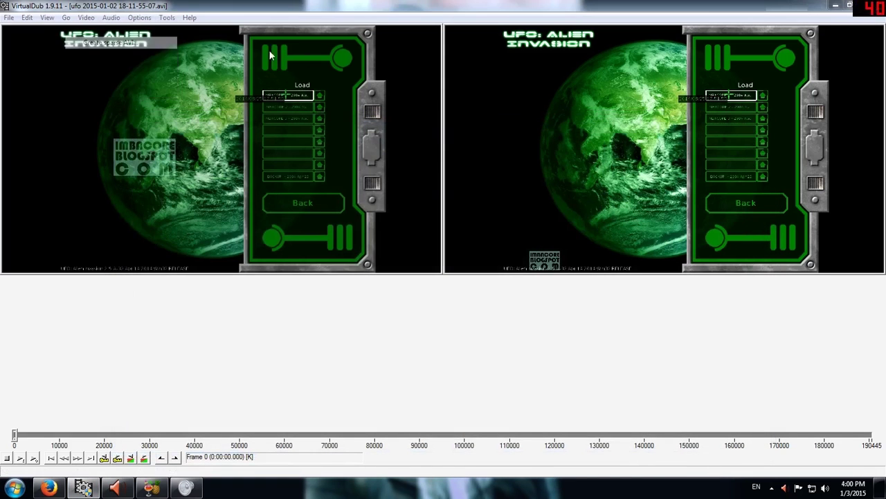
{"action": "left_click", "coordinate": [427, 29]}
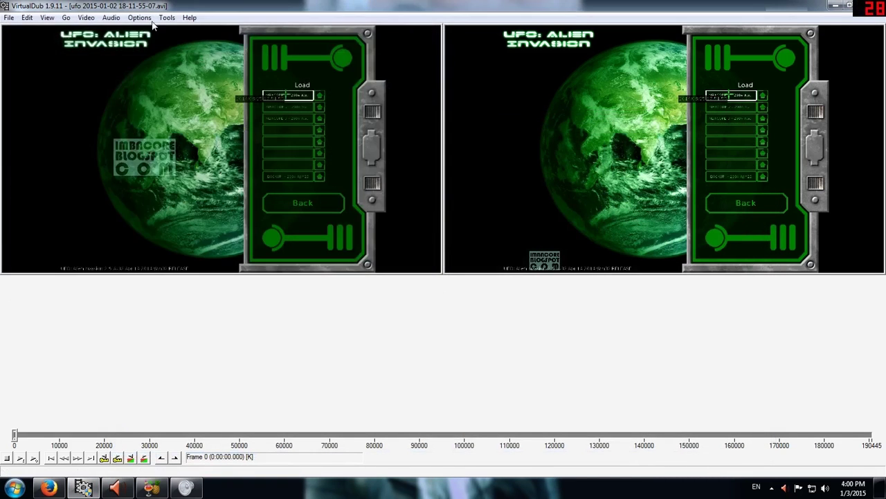
{"action": "left_click", "coordinate": [167, 17]}
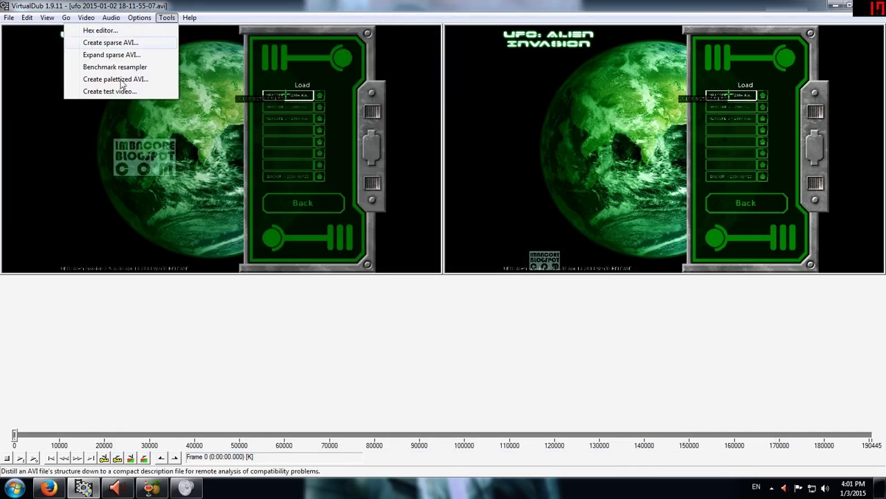
{"action": "mouse_move", "coordinate": [186, 21]}
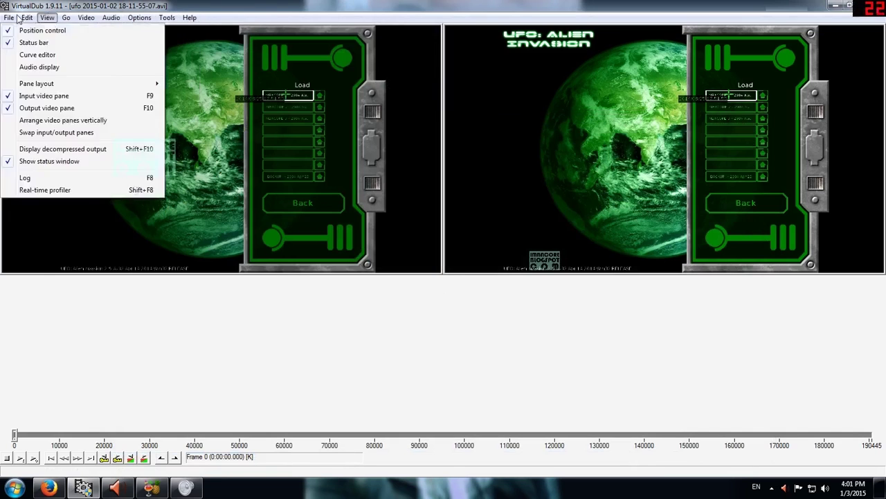
Switch to HandBrake and review the subtitle, chapter, advanced and video settings, leaving constant quality at RF 20
{"action": "left_click", "coordinate": [151, 487]}
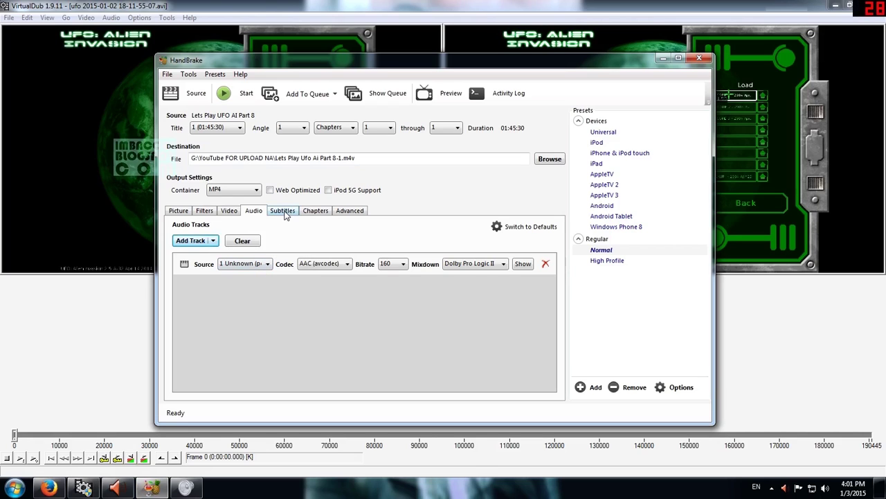
{"action": "left_click", "coordinate": [284, 212]}
{"action": "left_click", "coordinate": [322, 212]}
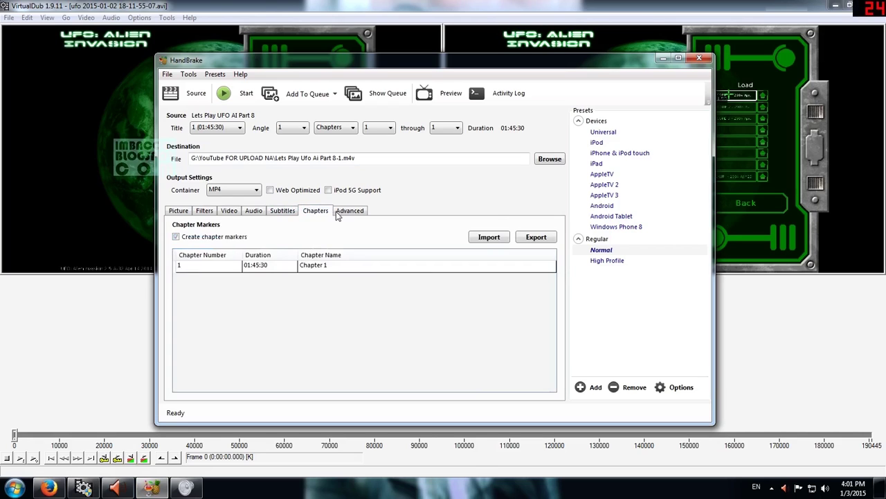
{"action": "left_click", "coordinate": [339, 212]}
{"action": "left_click", "coordinate": [230, 212]}
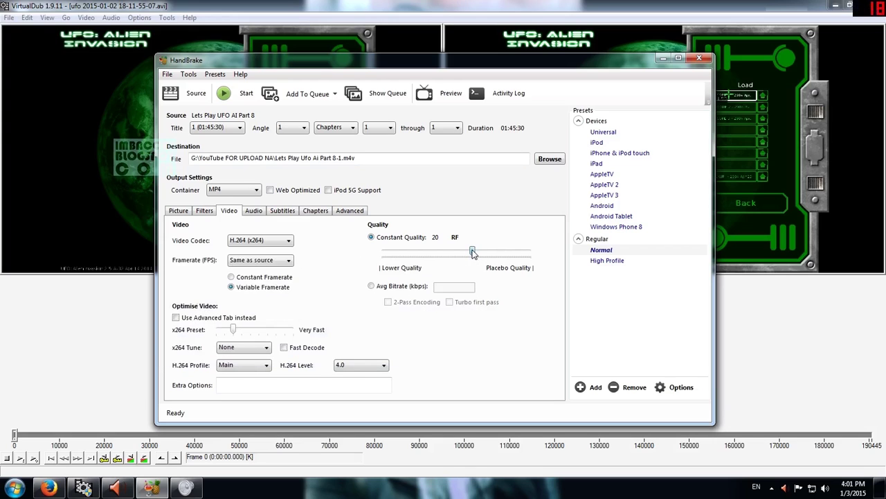
{"action": "mouse_move", "coordinate": [473, 252]}
{"action": "left_mouse_down"}
{"action": "mouse_move", "coordinate": [524, 252]}
{"action": "mouse_move", "coordinate": [472, 252]}
{"action": "left_mouse_up"}
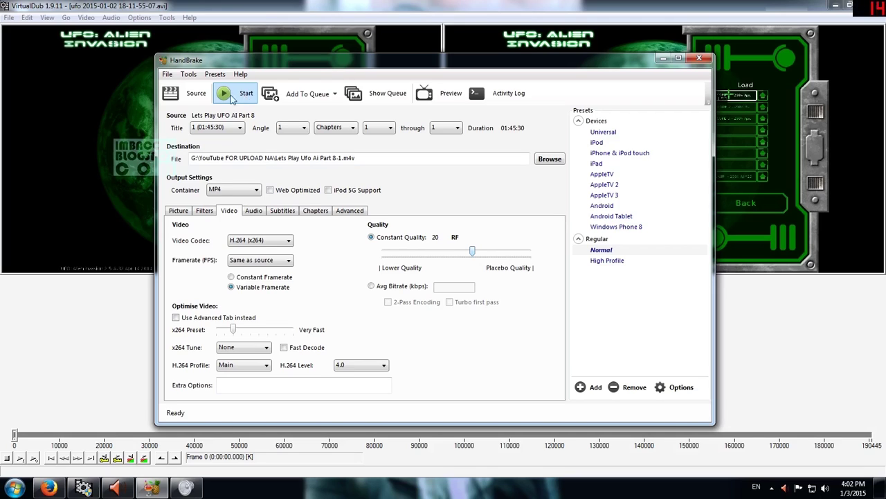
Show the source selection choices for a folder or single file and reposition the HandBrake window
{"action": "left_click", "coordinate": [191, 94]}
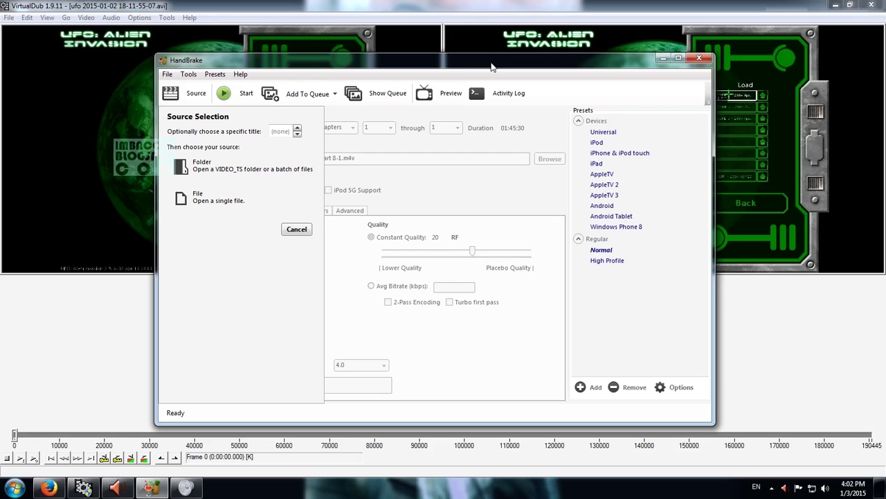
{"action": "left_click_drag", "start_coordinate": [500, 70], "coordinate": [521, 101]}
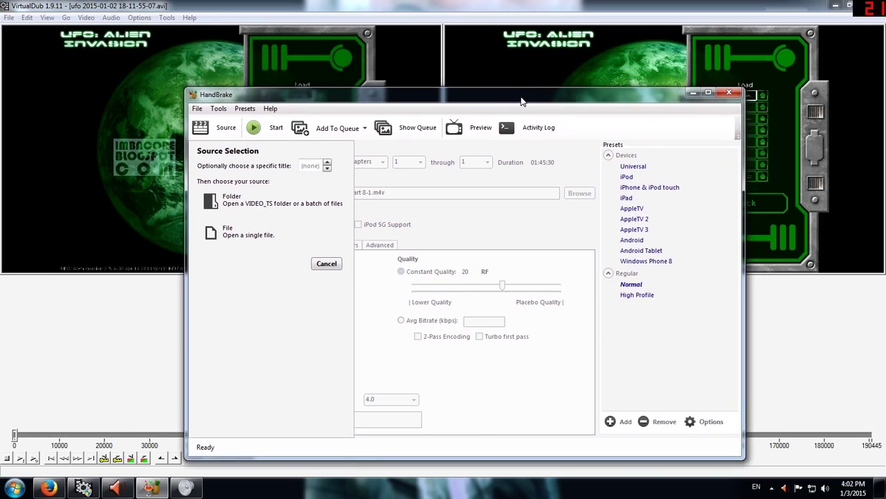